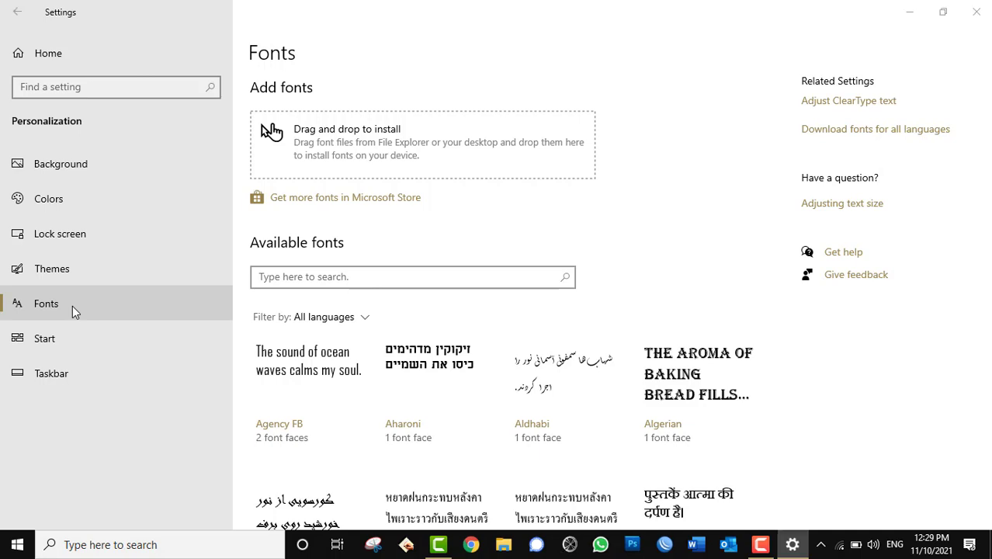
Launch Word and open the recent document "When do we need to record general journal entries in QuickBooks"
key(super+r)
text(winword)
key(Return)
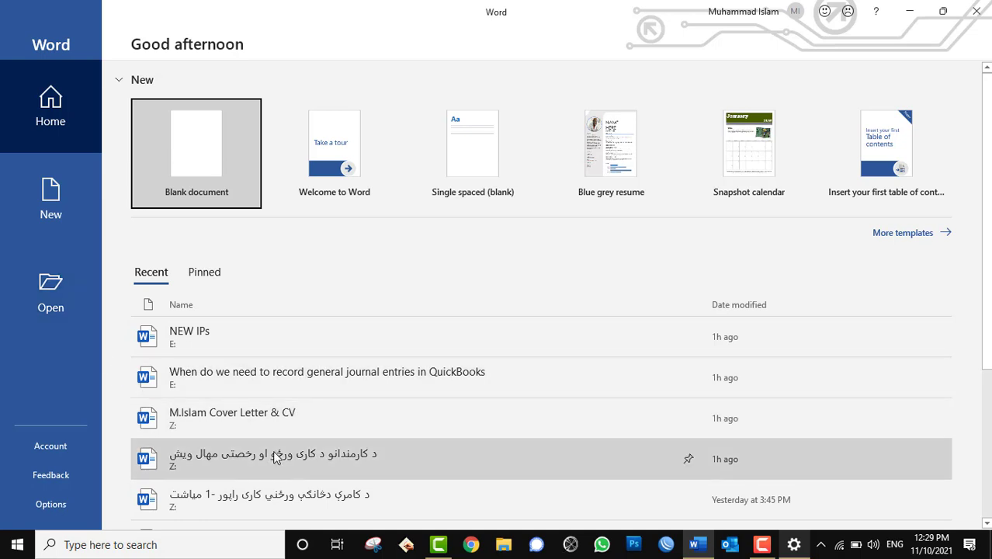
scroll(334, 400, down, 1)
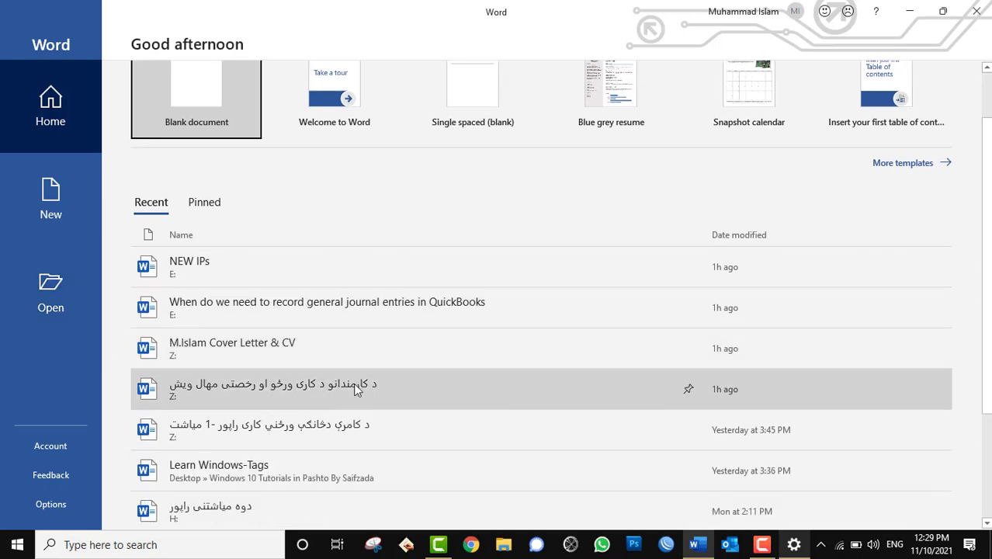
click(372, 313)
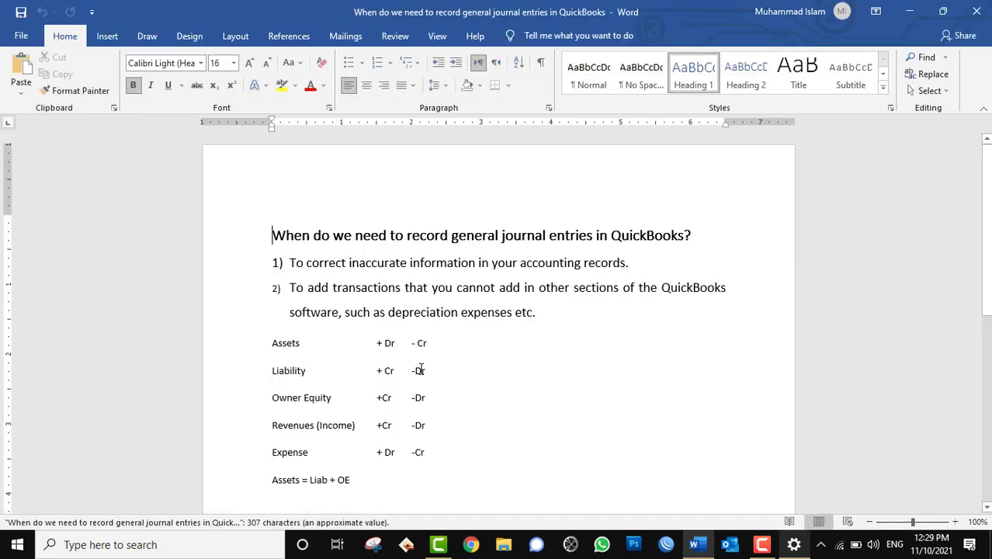
scroll(432, 420, down, 2)
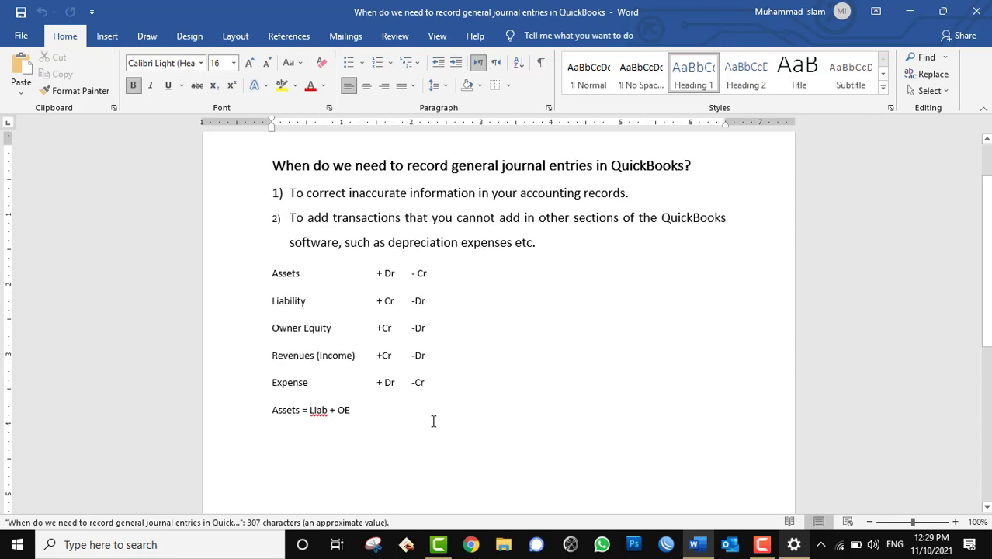
scroll(433, 421, up, 2)
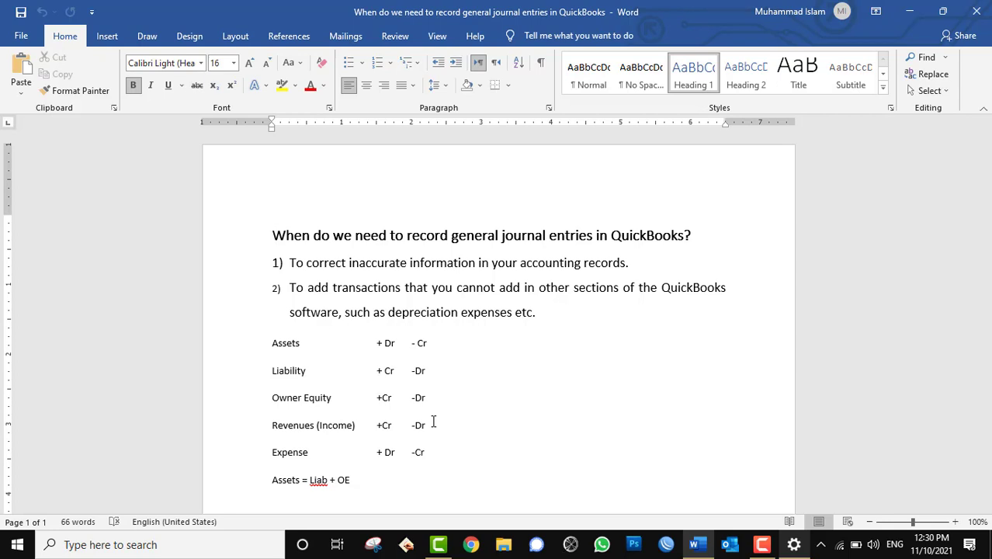
Look through Word's font list from the theme fonts down to the MRT fonts, keeping the heading's current font
click(793, 545)
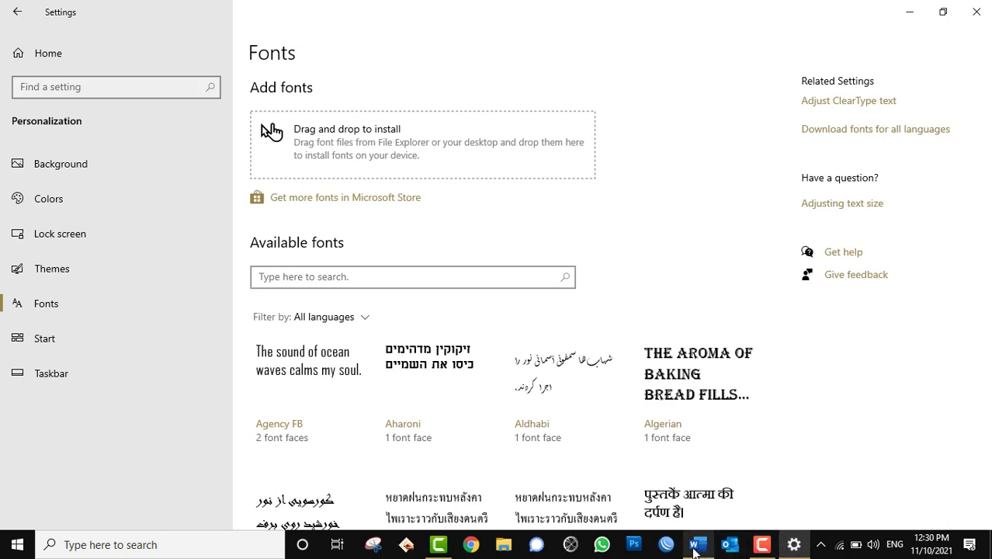
click(696, 548)
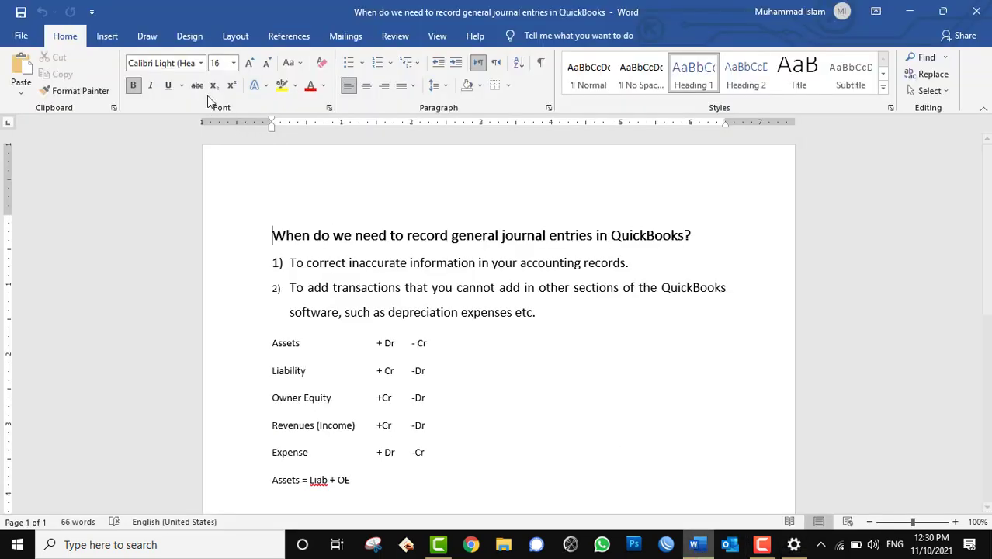
click(200, 65)
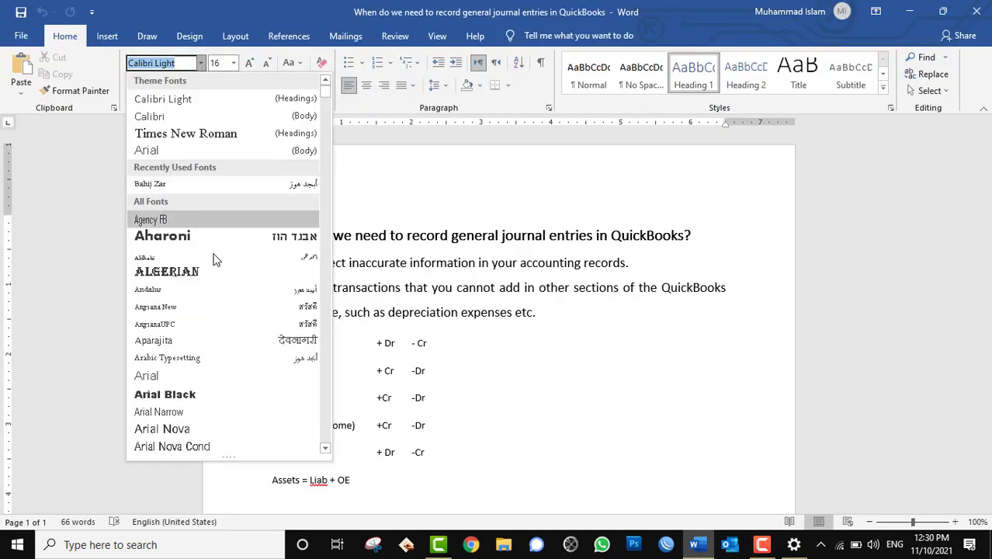
scroll(225, 295, down, 4)
scroll(231, 308, down, 20)
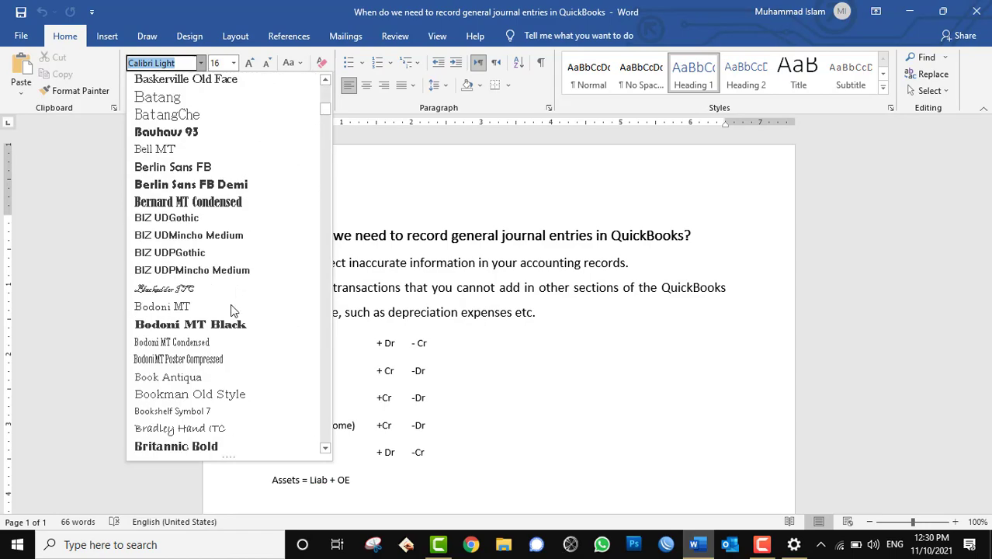
scroll(237, 307, down, 20)
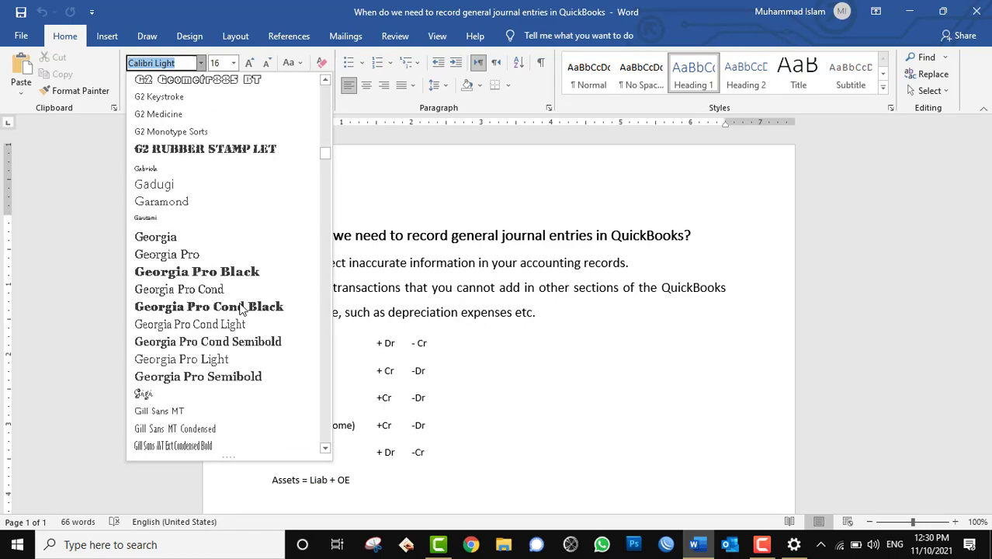
scroll(245, 306, down, 20)
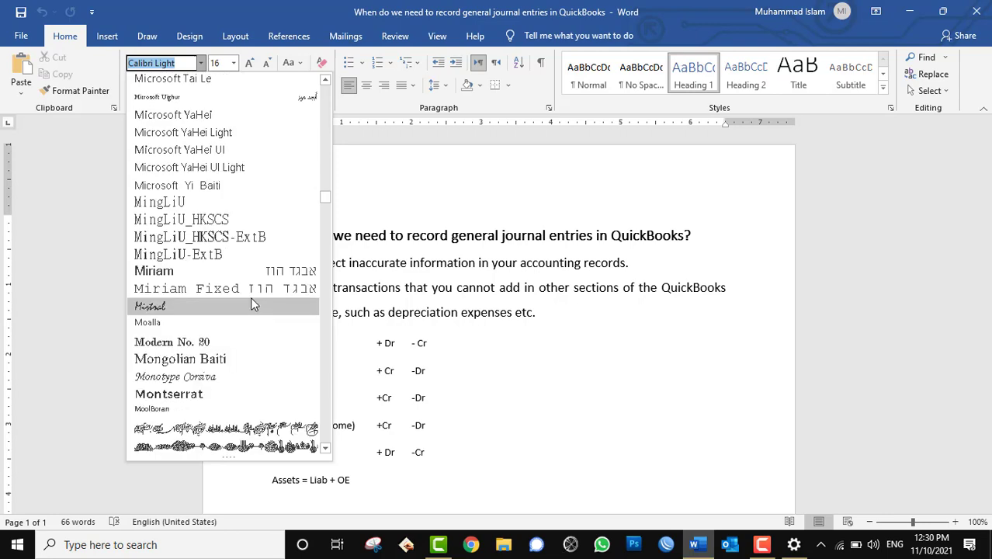
scroll(257, 302, down, 15)
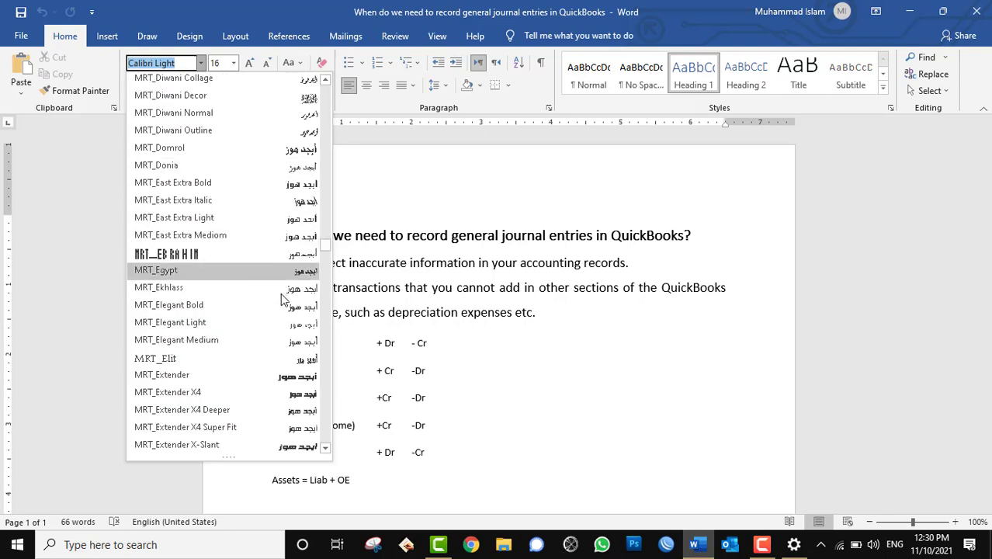
scroll(294, 349, down, 20)
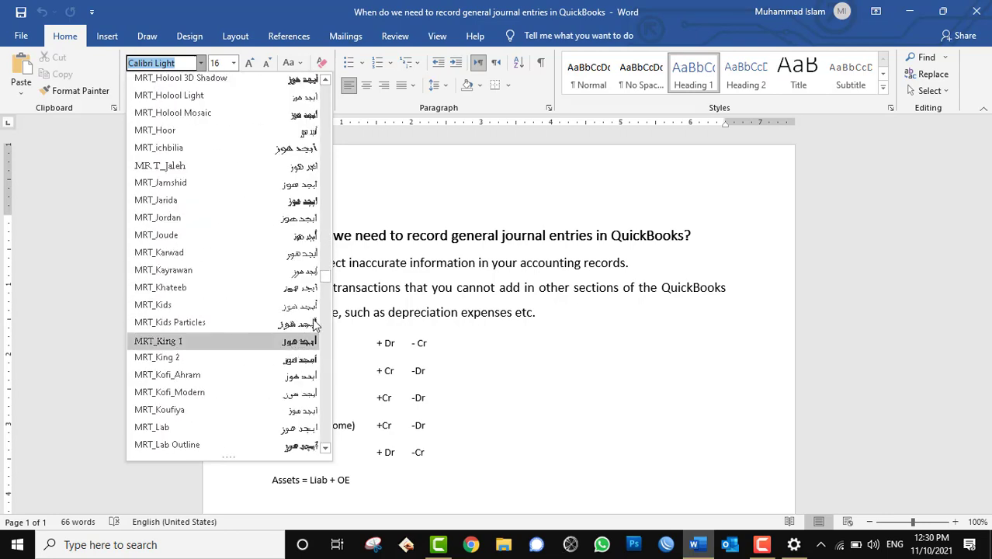
click(586, 307)
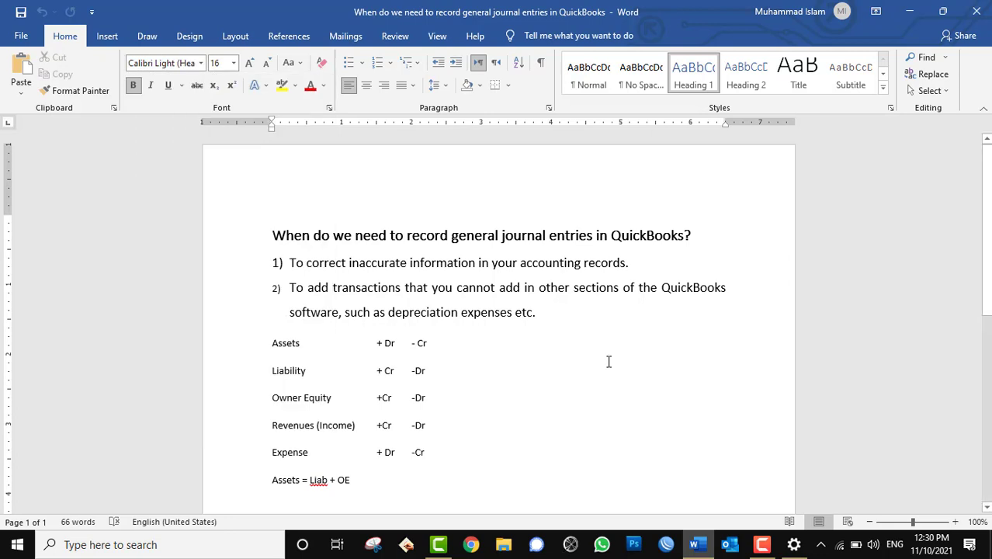
In File Explorer, open the Font folder inside General Software on New Volume (E:) to view its font folders and archives
click(504, 546)
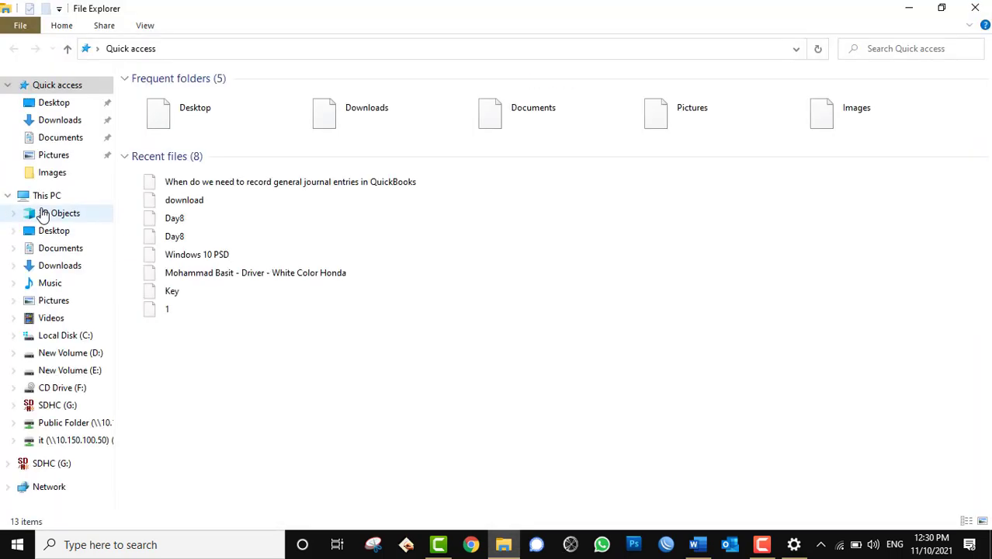
click(53, 196)
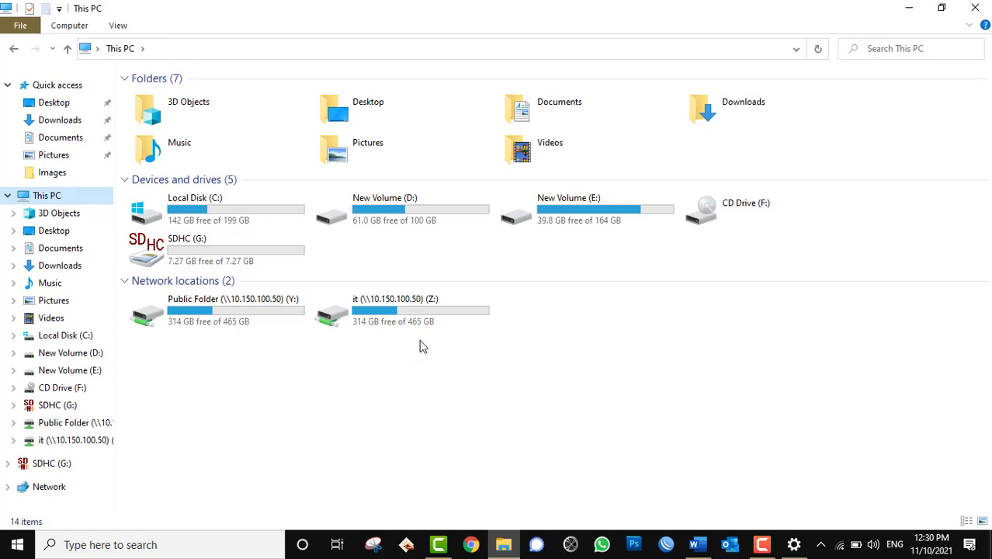
double_click(528, 213)
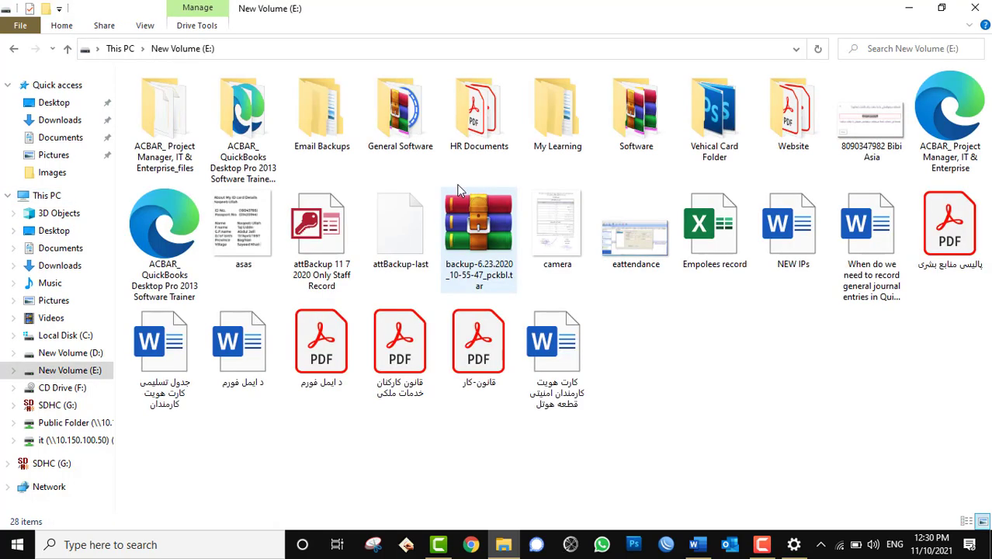
double_click(386, 122)
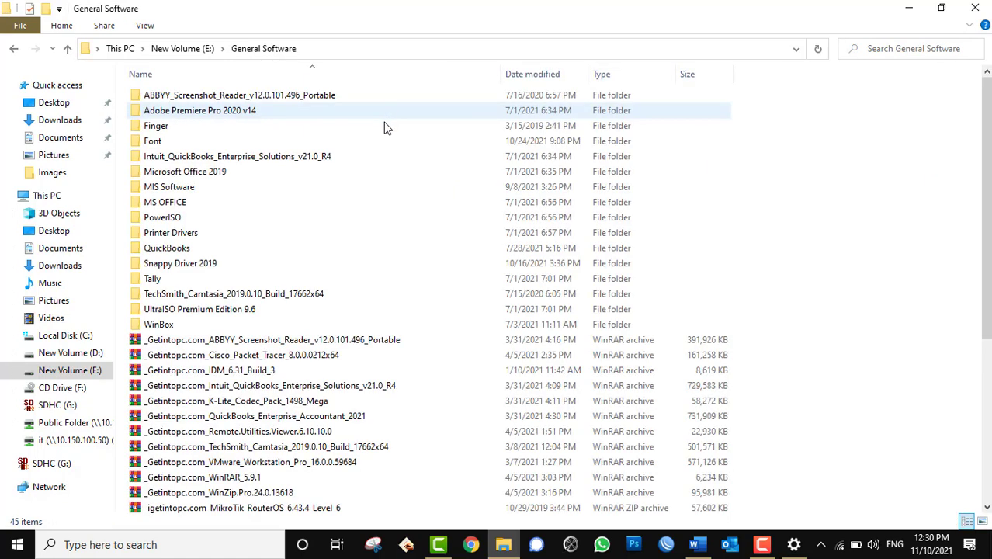
double_click(161, 144)
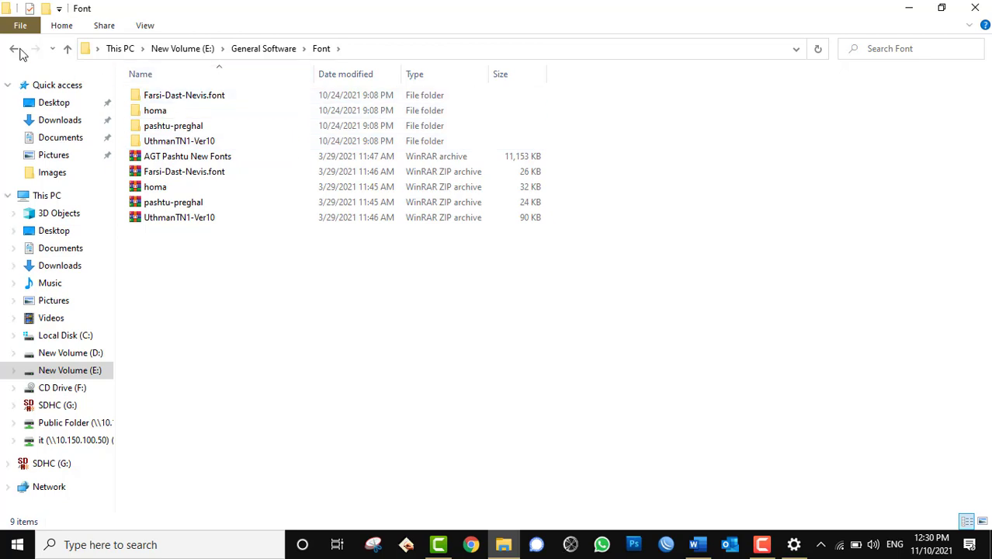
Return to General Software, check the contents of the MIS Software folder, and close File Explorer
click(19, 49)
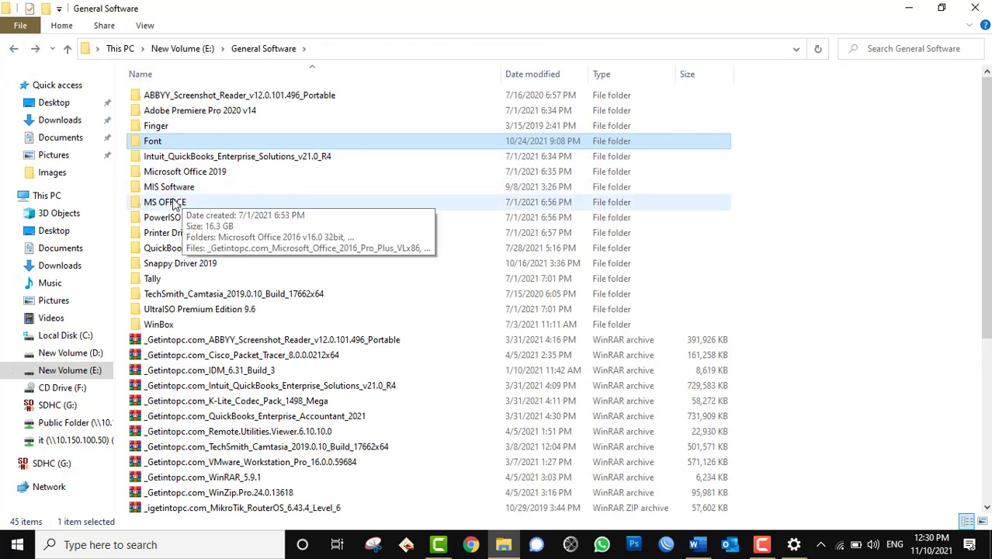
double_click(172, 188)
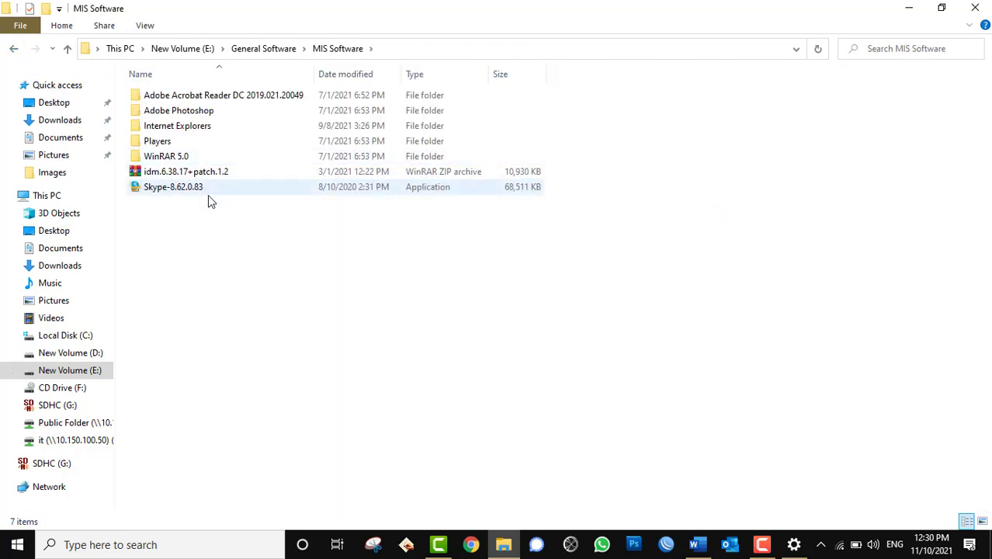
click(14, 49)
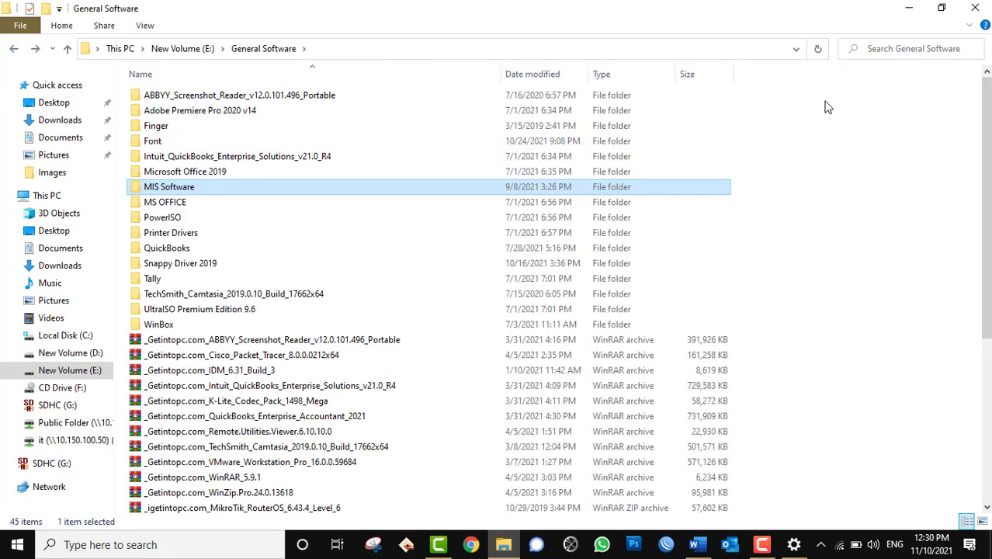
click(975, 7)
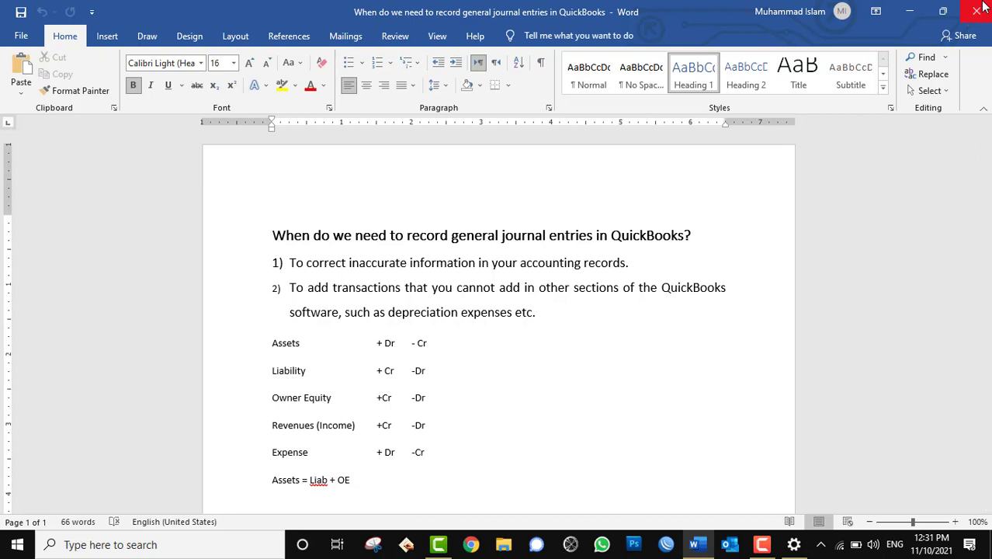
Minimize Word to return to the Fonts settings and look through the previews of the available fonts
click(909, 11)
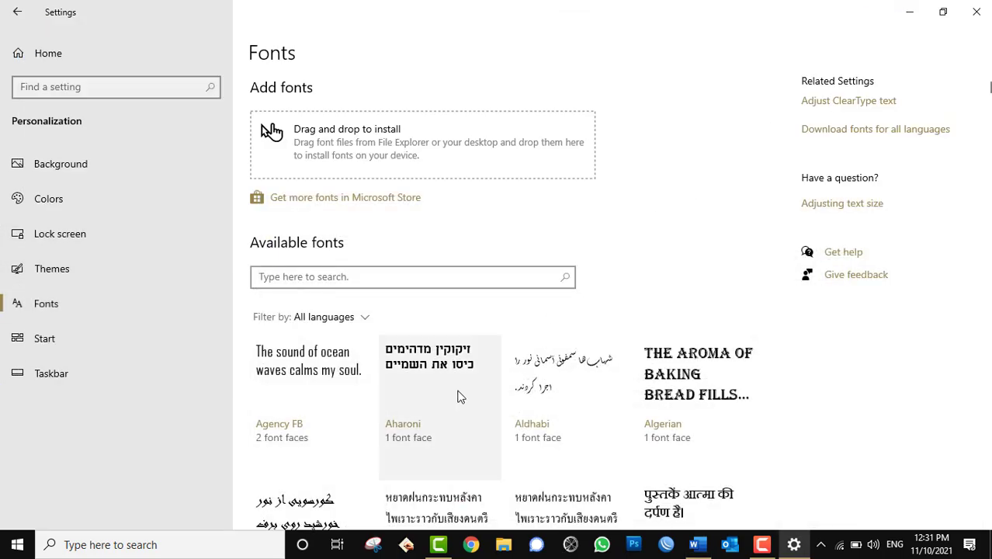
scroll(466, 373, down, 3)
scroll(490, 334, down, 10)
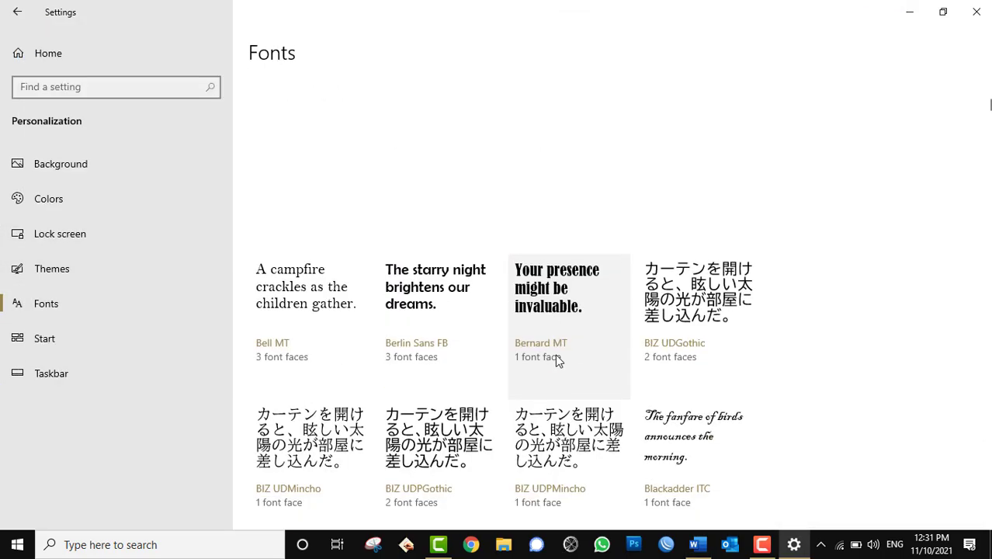
scroll(565, 365, down, 15)
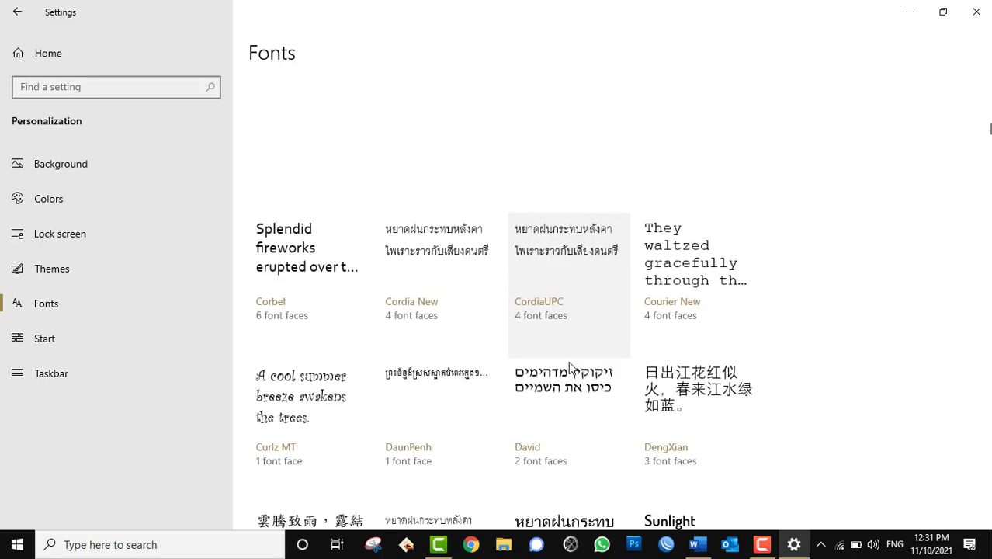
scroll(578, 365, down, 8)
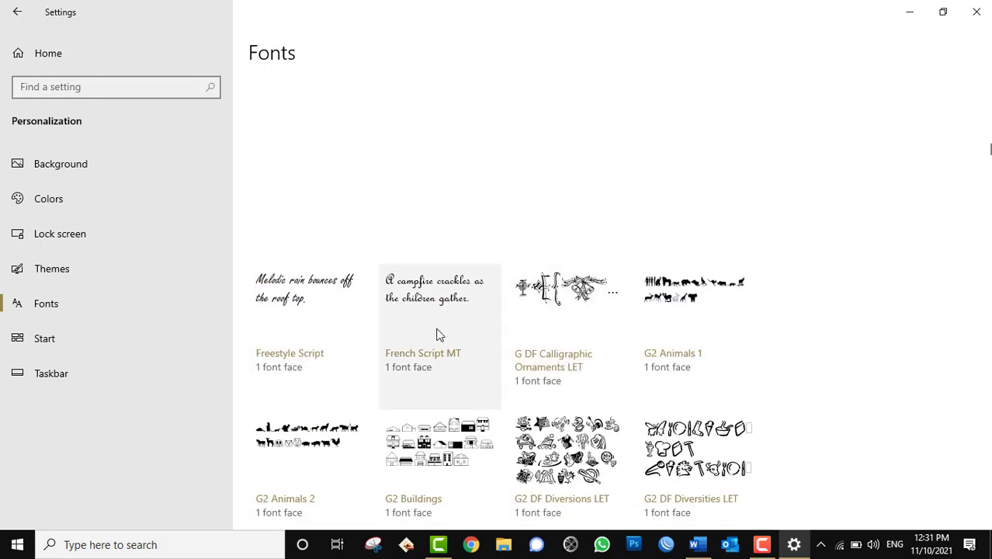
scroll(438, 335, down, 5)
scroll(439, 332, down, 4)
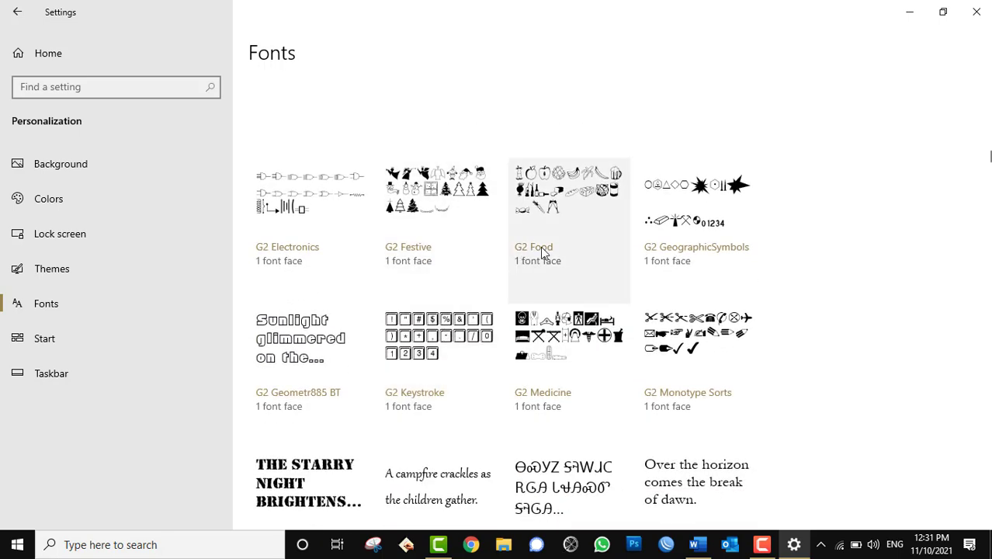
scroll(542, 247, up, 20)
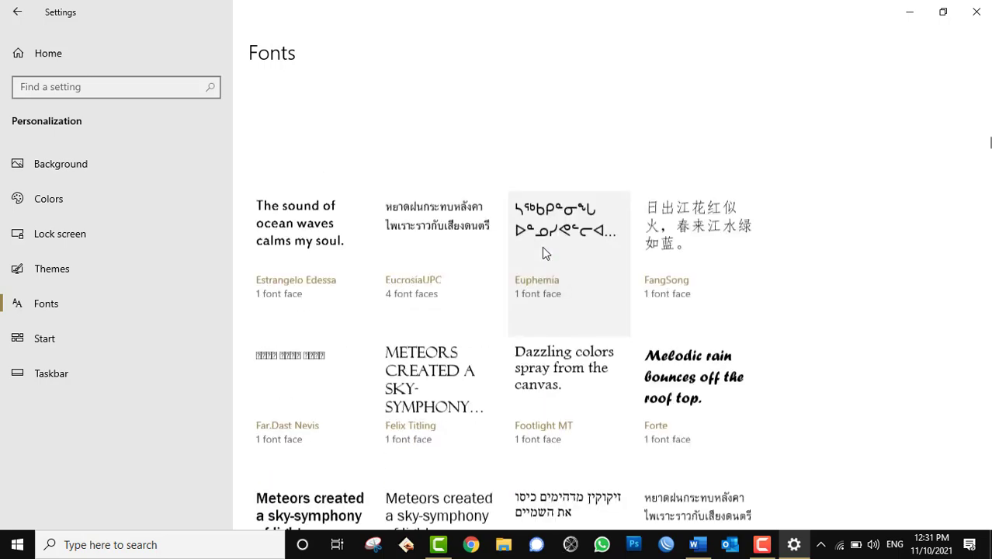
scroll(542, 247, up, 5)
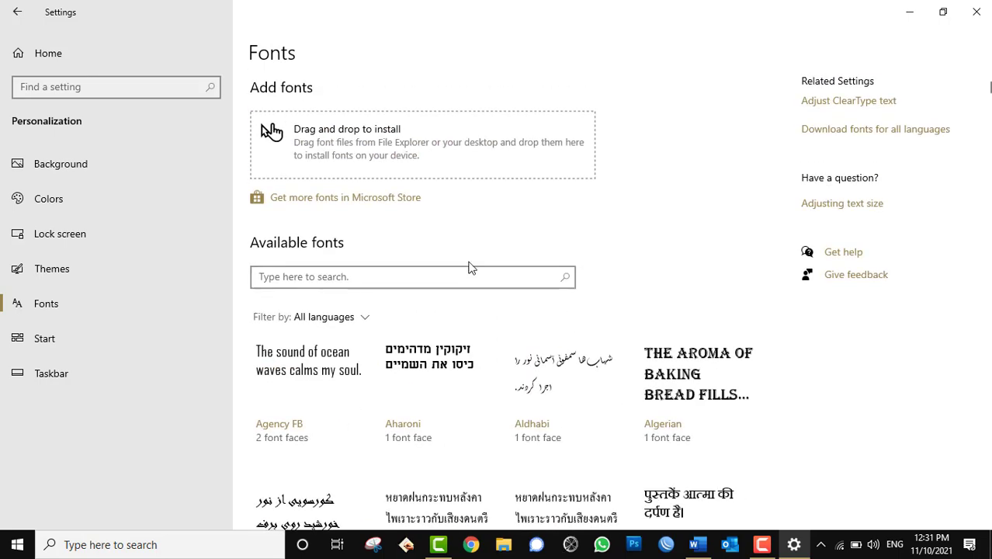
Search the available fonts for "Times"
click(443, 273)
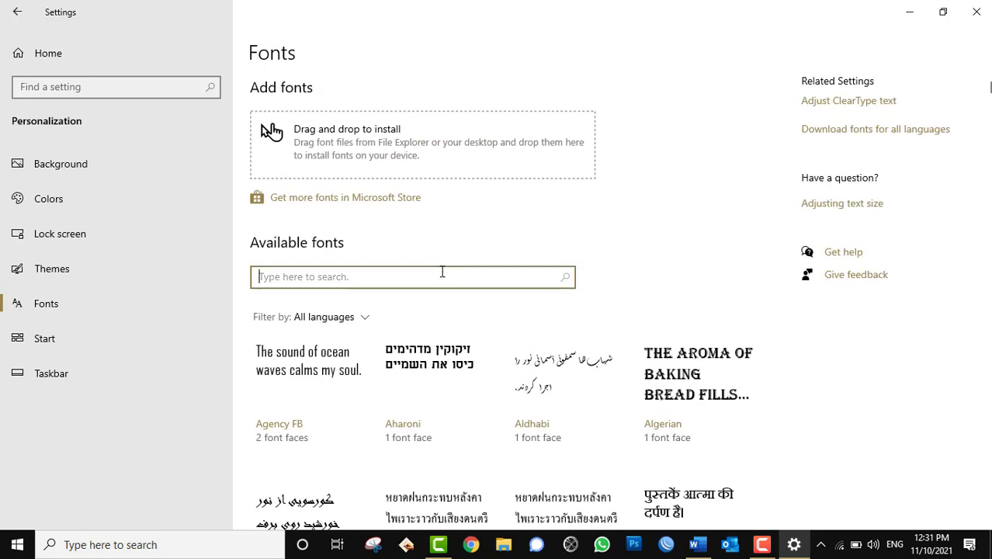
text(Time)
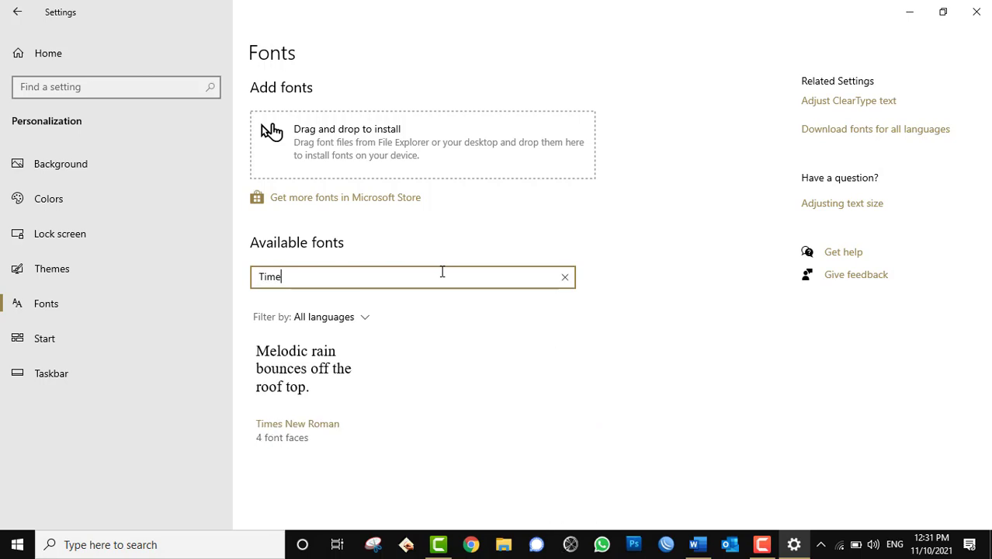
text(s)
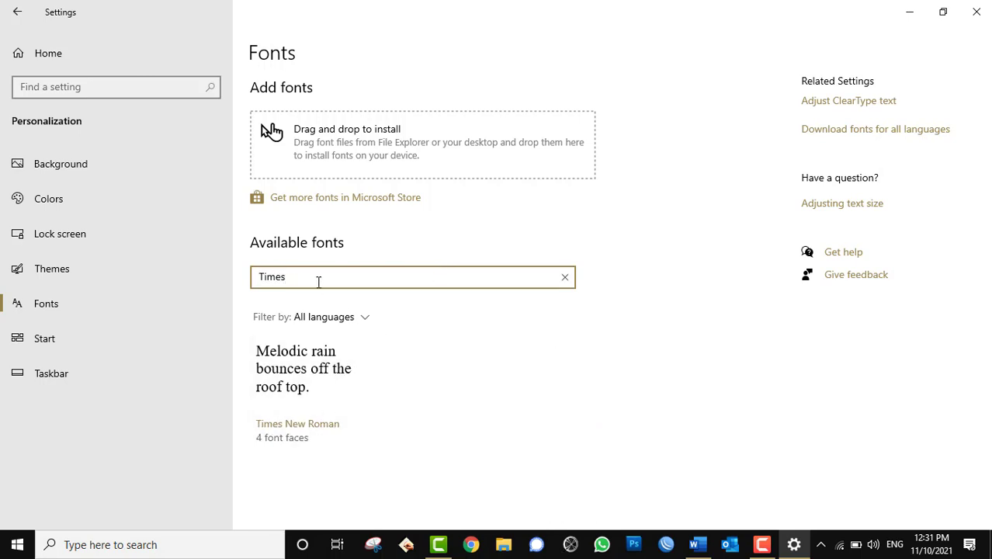
Search the available fonts for "Tom" and for "Tum"
drag(319, 282, 254, 277)
text(Tom)
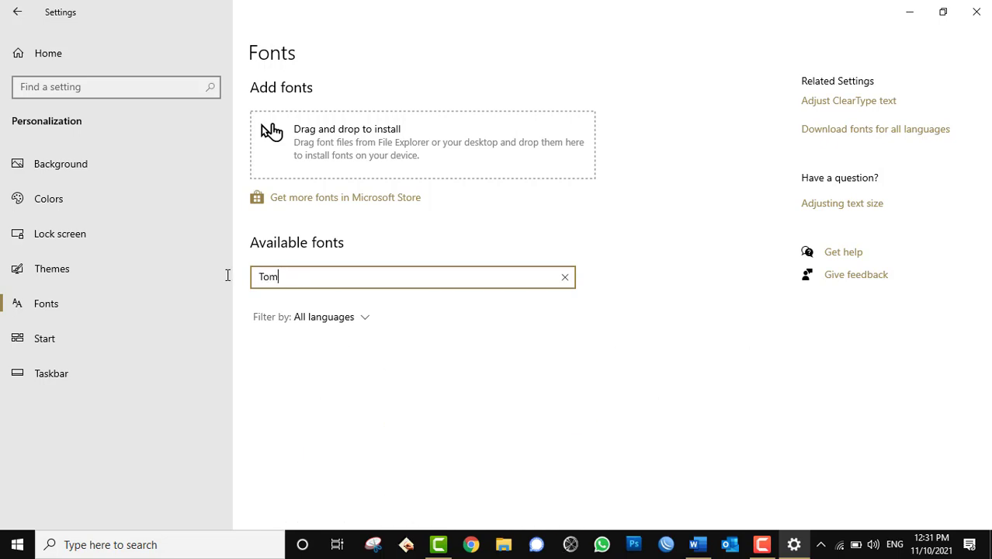
key(BackSpace)
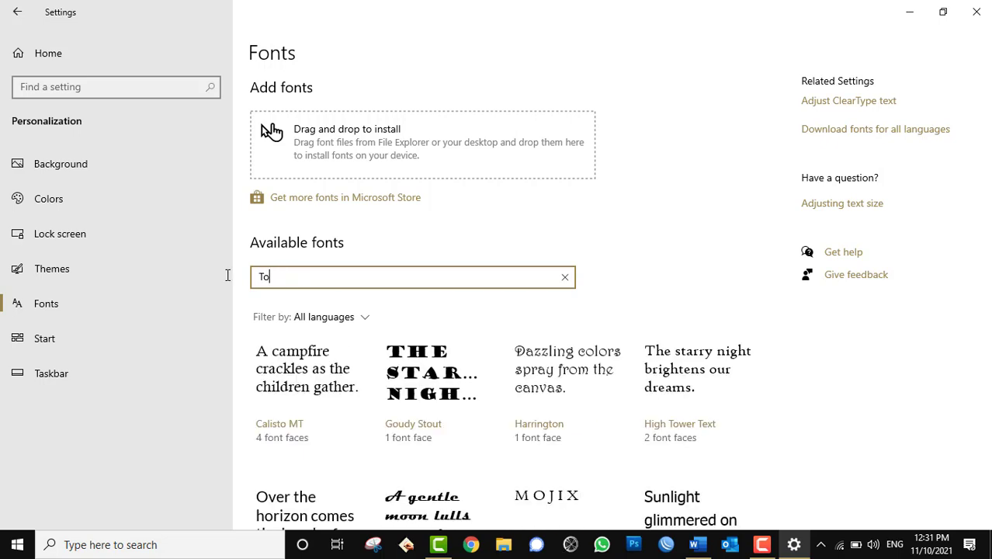
key(BackSpace)
text(um)
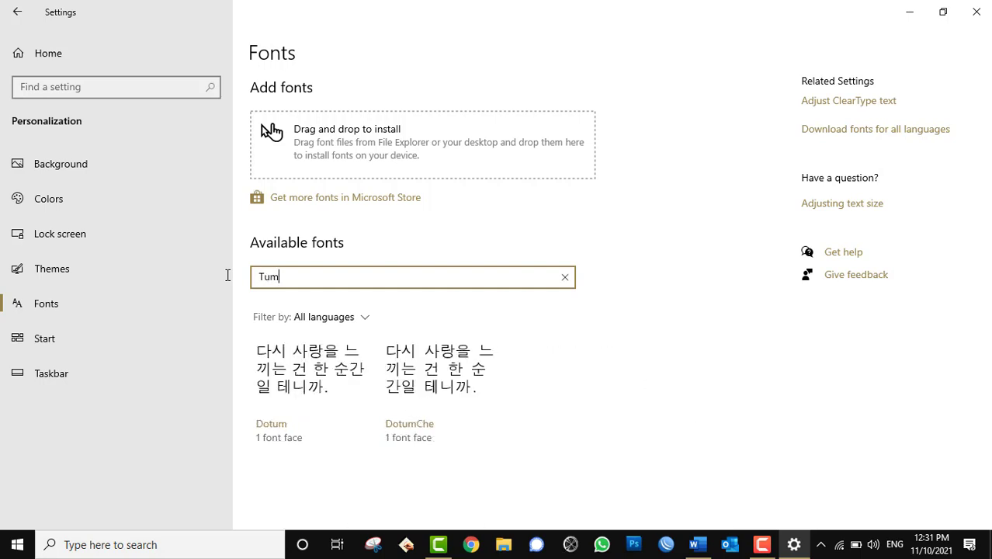
key(BackSpace)
key(BackSpace)
text(O)
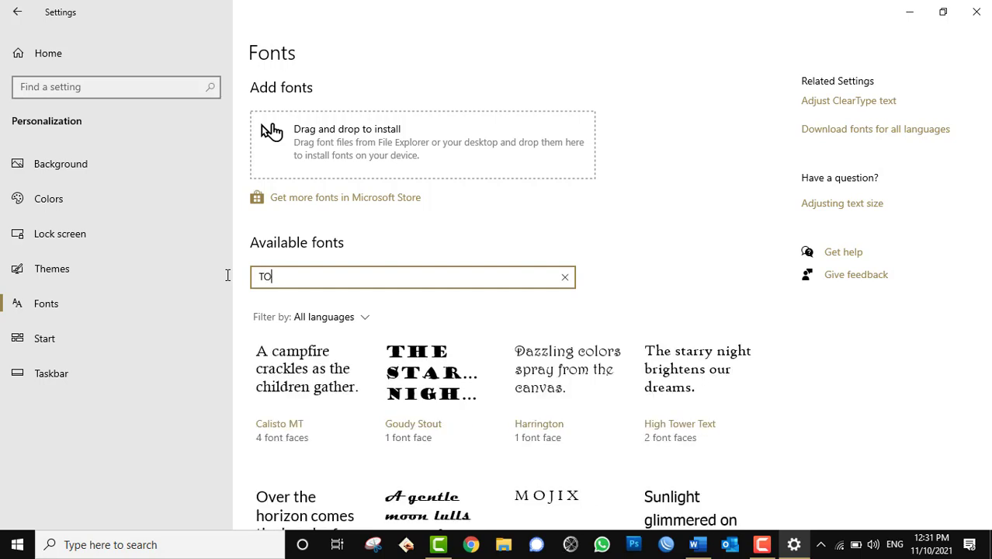
key(BackSpace)
text(om)
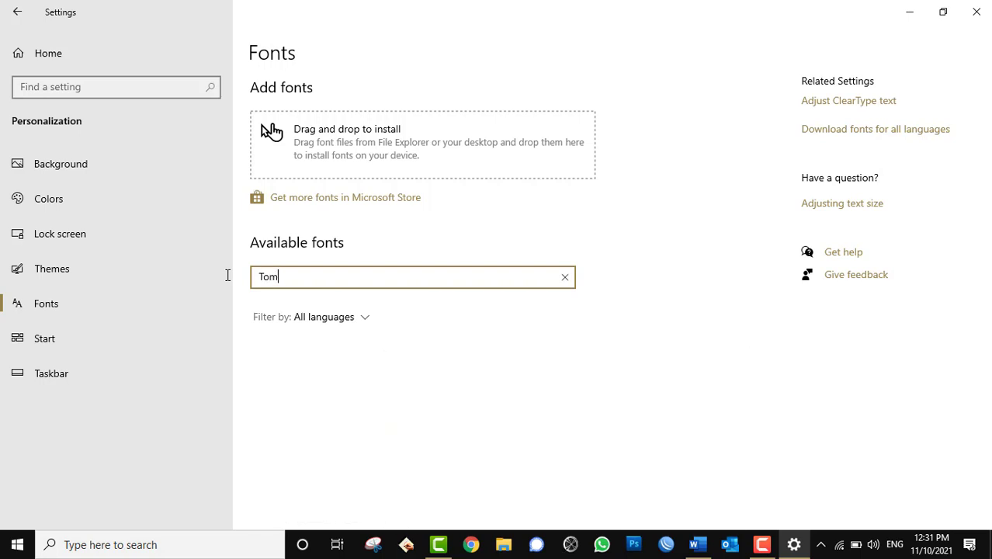
Search the available fonts for "A" and open the details page of the Arial font
key(BackSpace)
key(BackSpace)
key(BackSpace)
text(A)
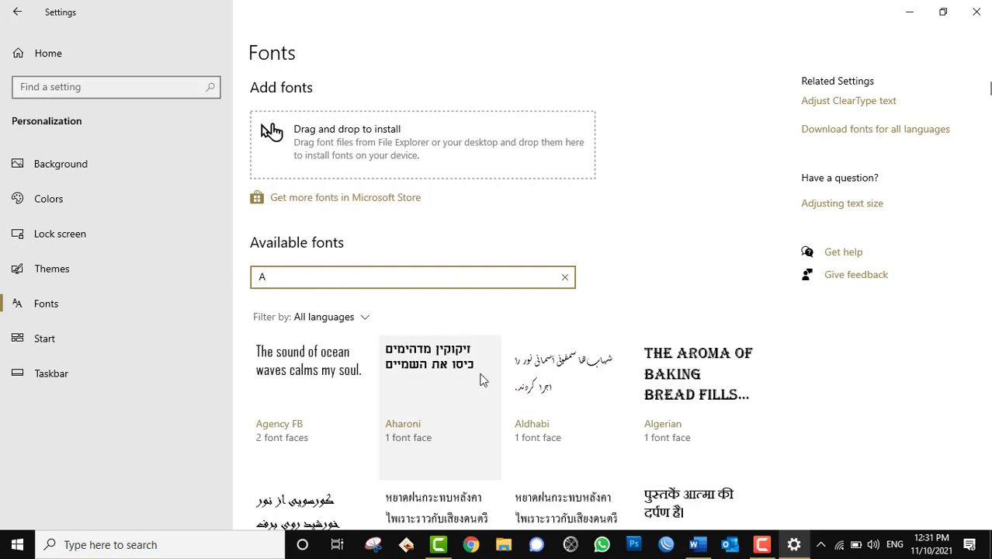
scroll(481, 383, down, 2)
scroll(482, 383, down, 2)
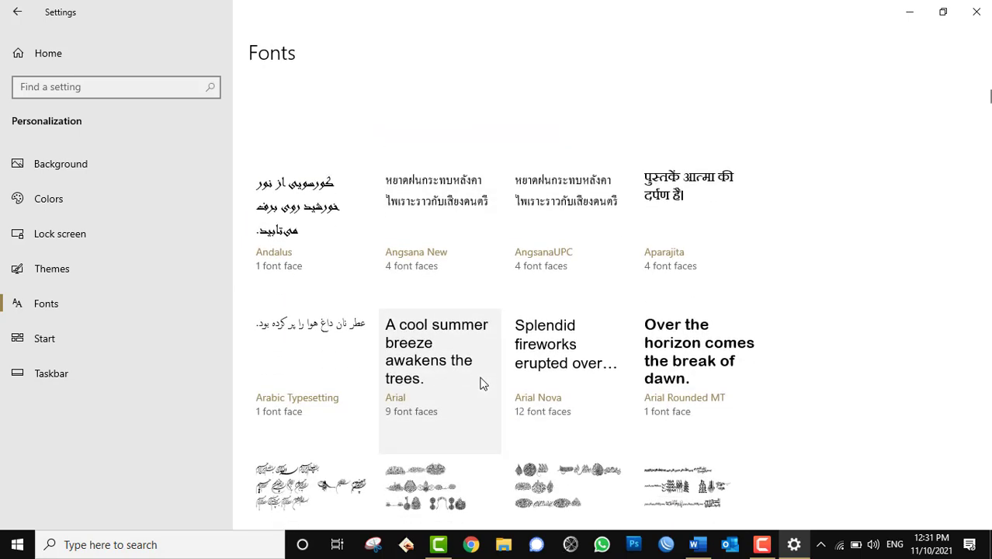
scroll(481, 383, down, 2)
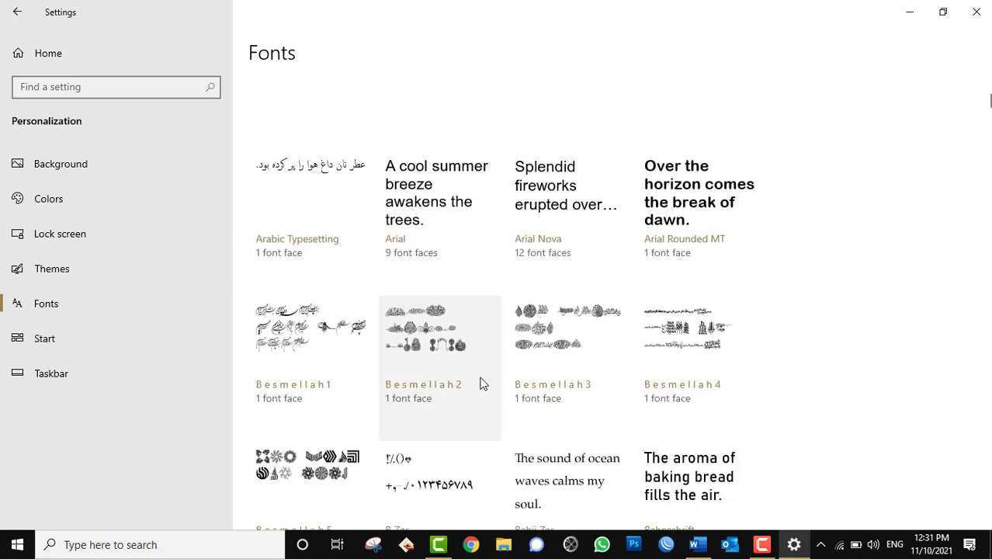
click(436, 218)
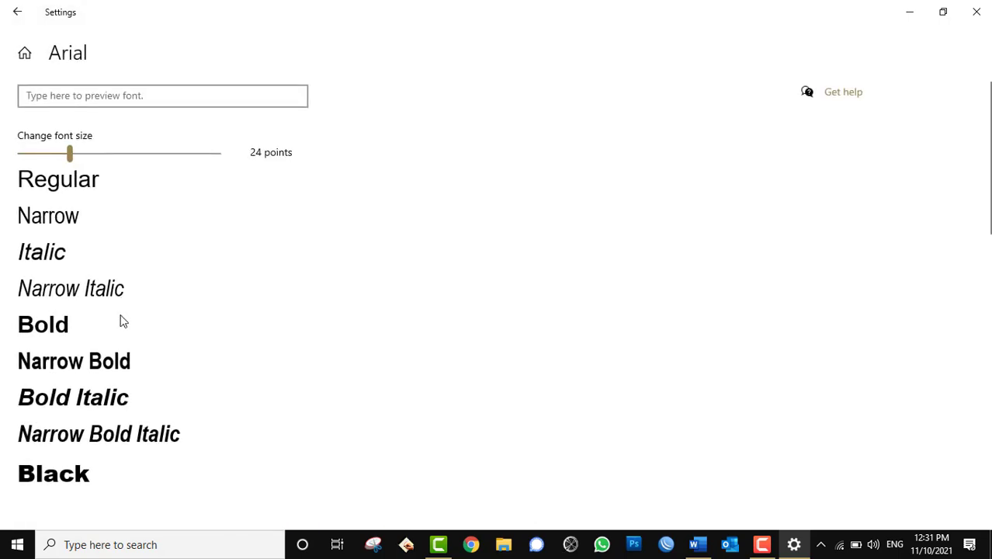
Review Arial's font faces, metadata and uninstall option, and return to the Fonts page
scroll(127, 348, down, 7)
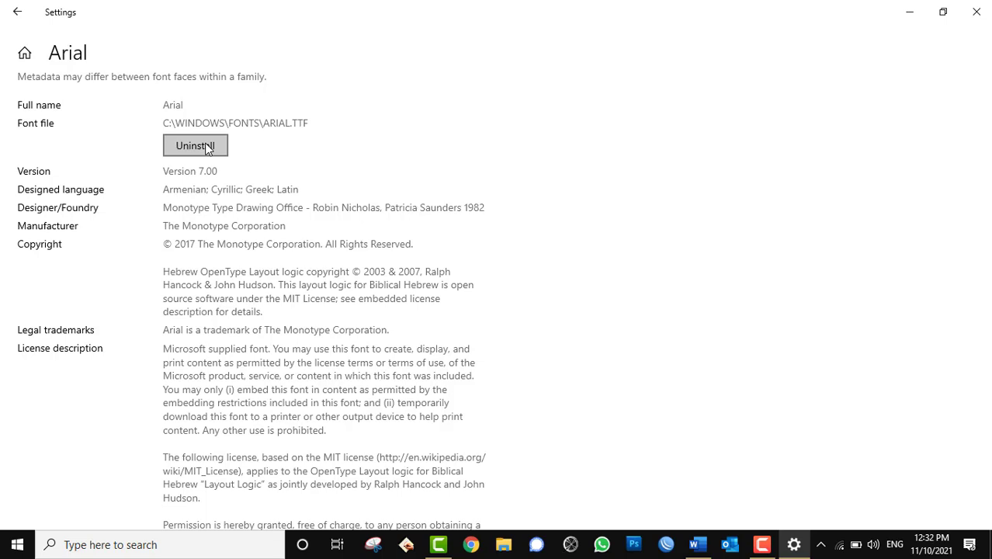
scroll(135, 153, up, 7)
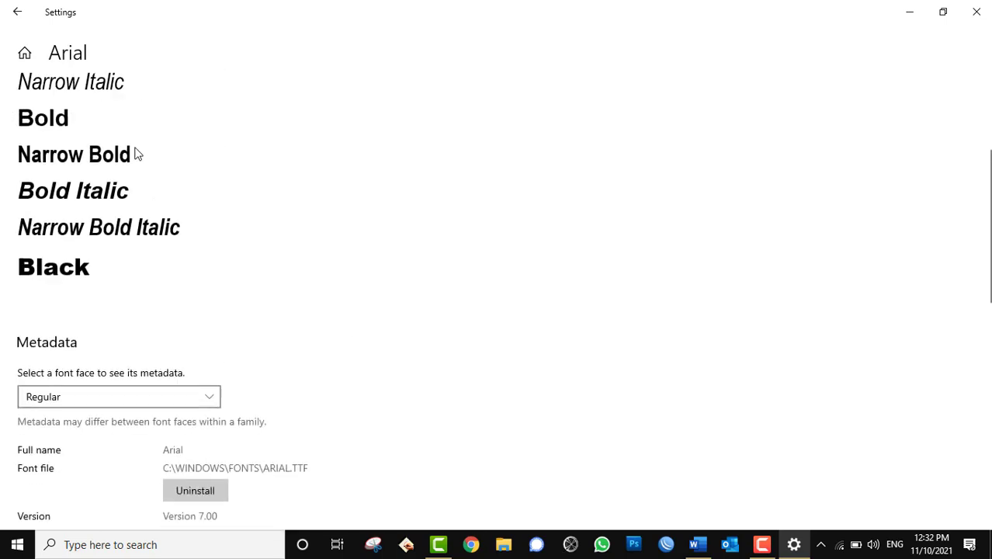
click(17, 12)
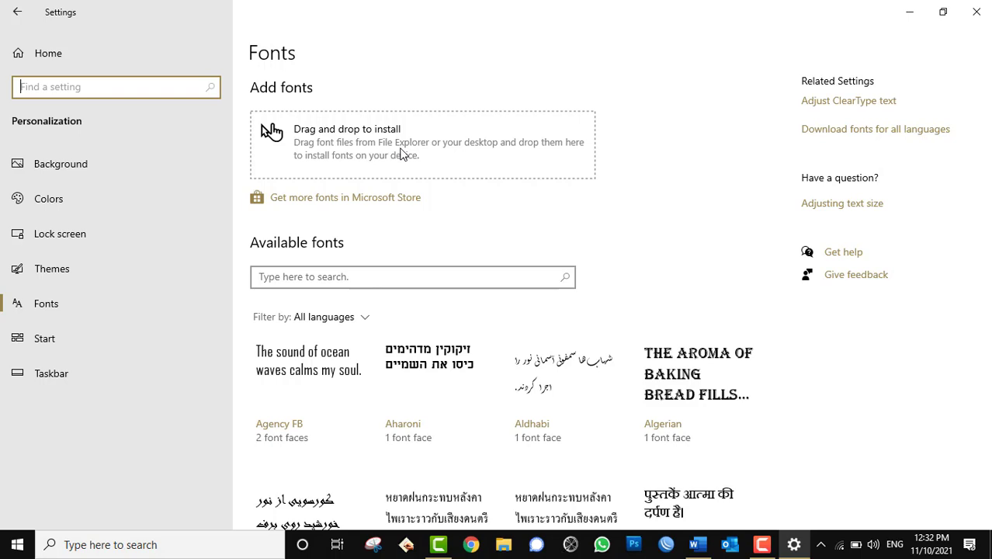
Minimize Settings and, in File Explorer, open the pashtu-preghal folder under General Software > Font on New Volume (E:)
click(798, 545)
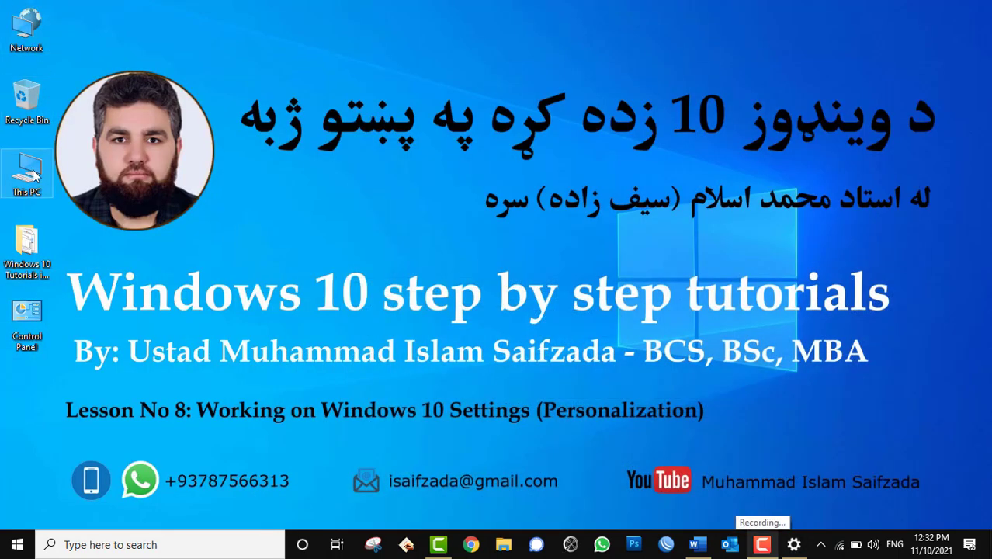
double_click(32, 185)
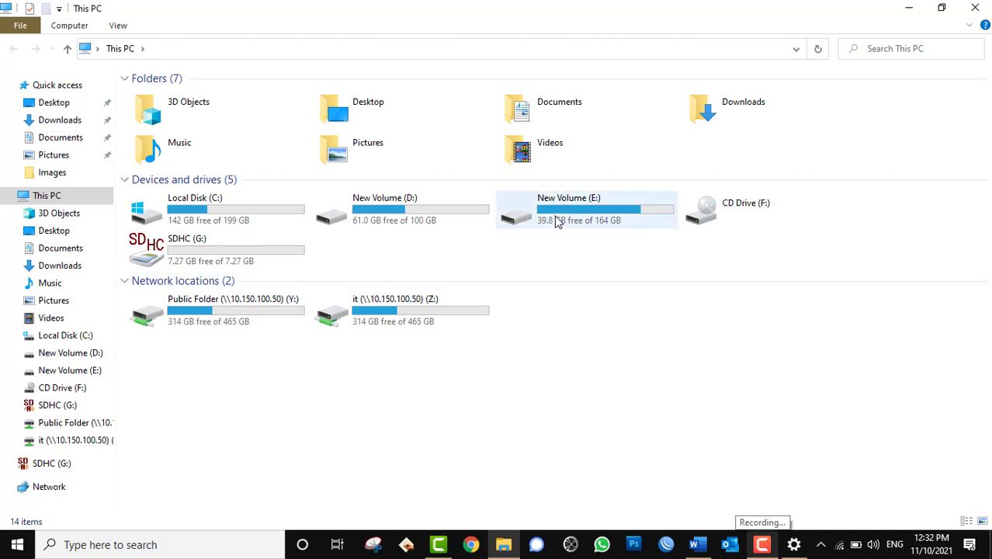
double_click(556, 218)
double_click(398, 116)
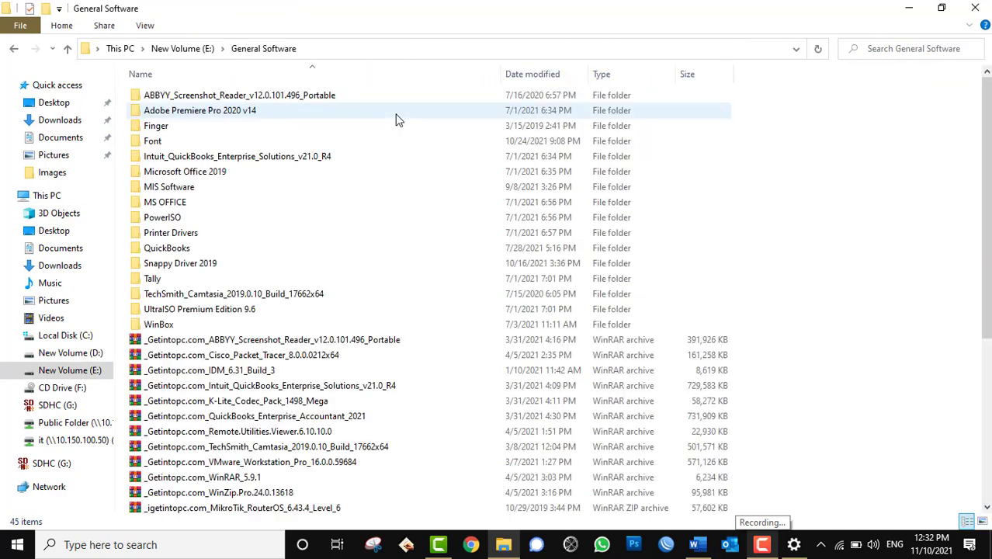
double_click(197, 141)
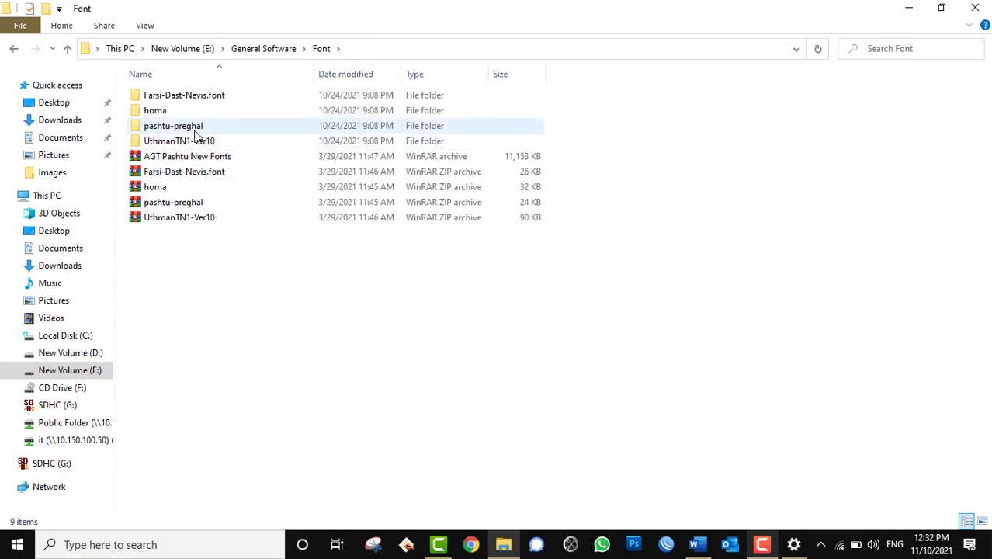
double_click(198, 128)
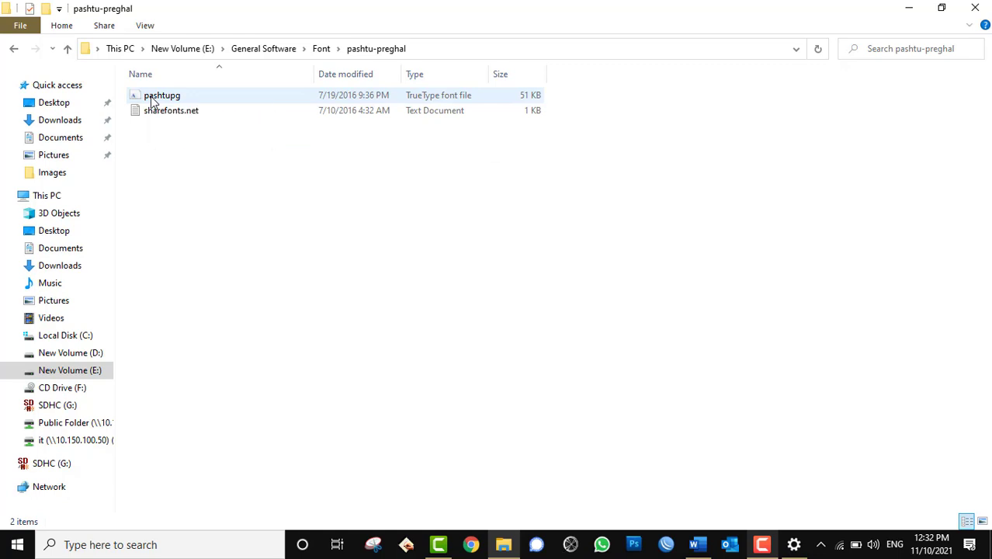
Preview the pashtupg font file, install Pashtu Preghal from the preview, and close the preview window
double_click(153, 99)
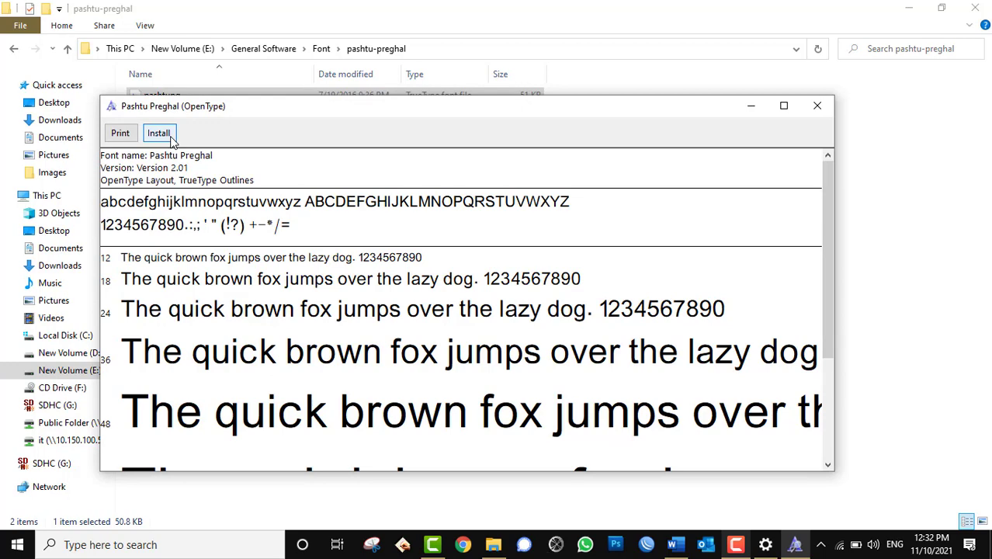
click(159, 134)
click(817, 106)
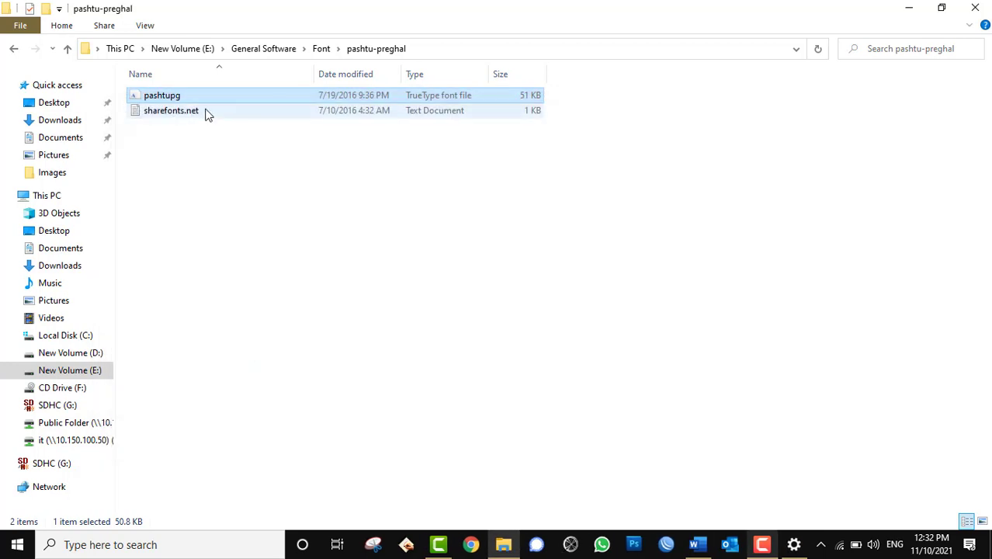
Install the pashtupg font for all users, replacing the already installed copy
right_click(160, 101)
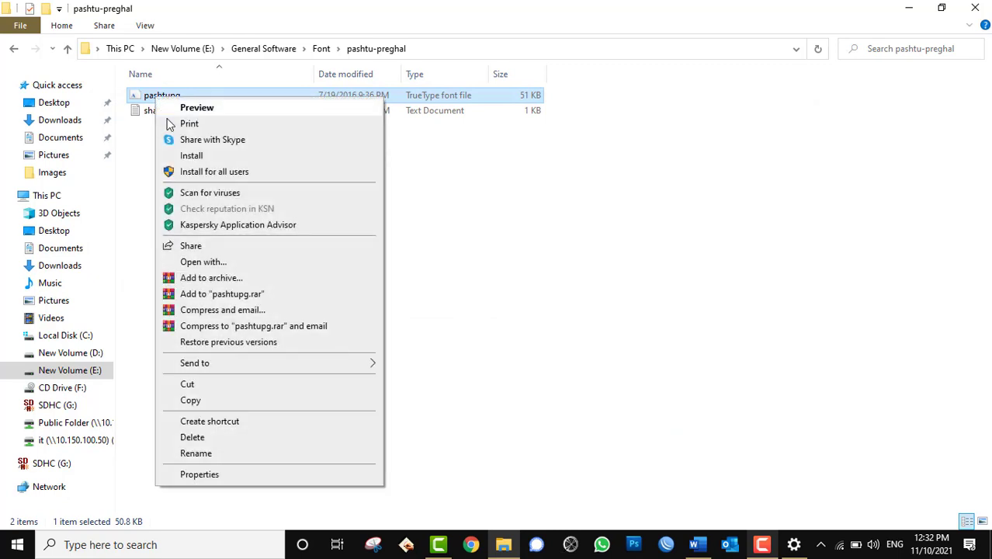
click(208, 176)
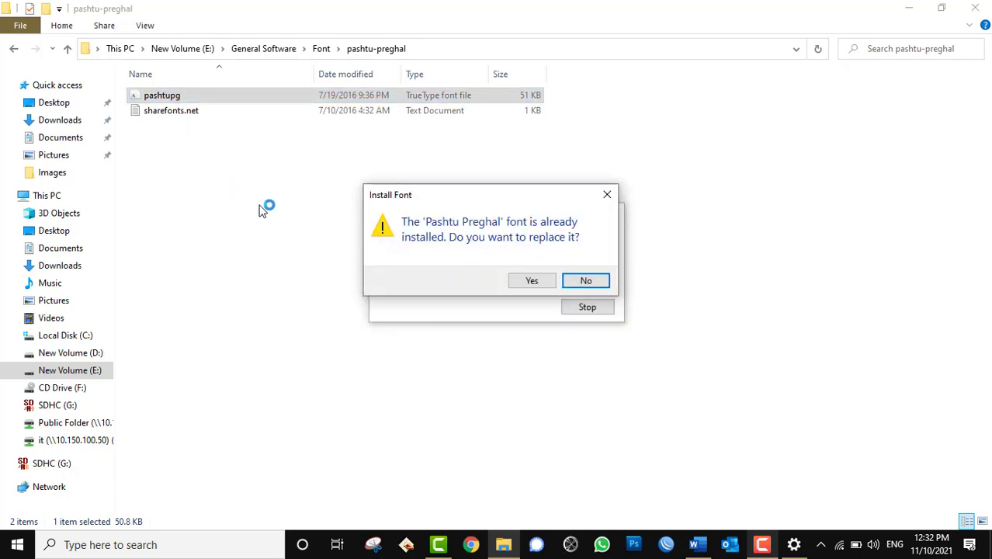
click(532, 283)
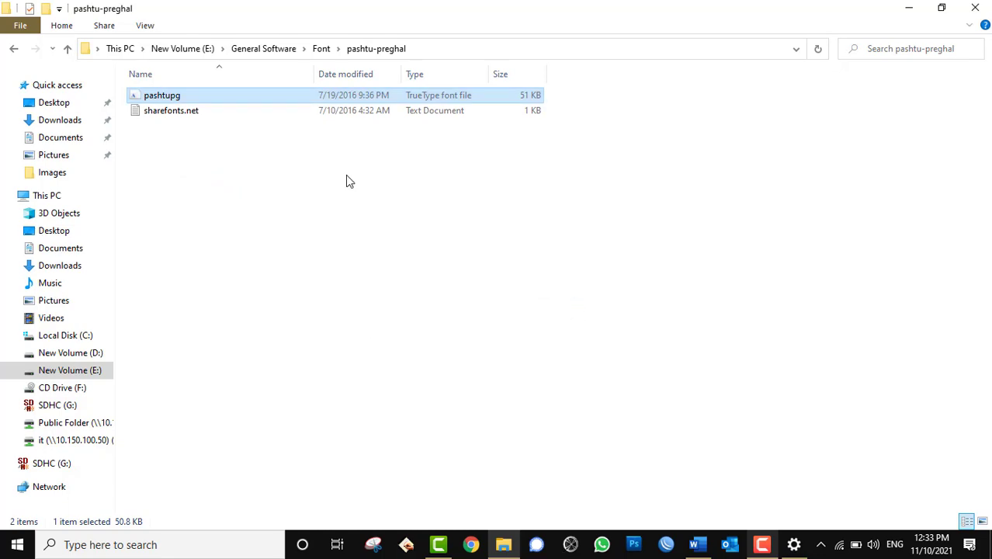
Return to the Font folder, reduce and reposition the File Explorer window, and open the UthmanTN1-Ver10 folder
click(13, 48)
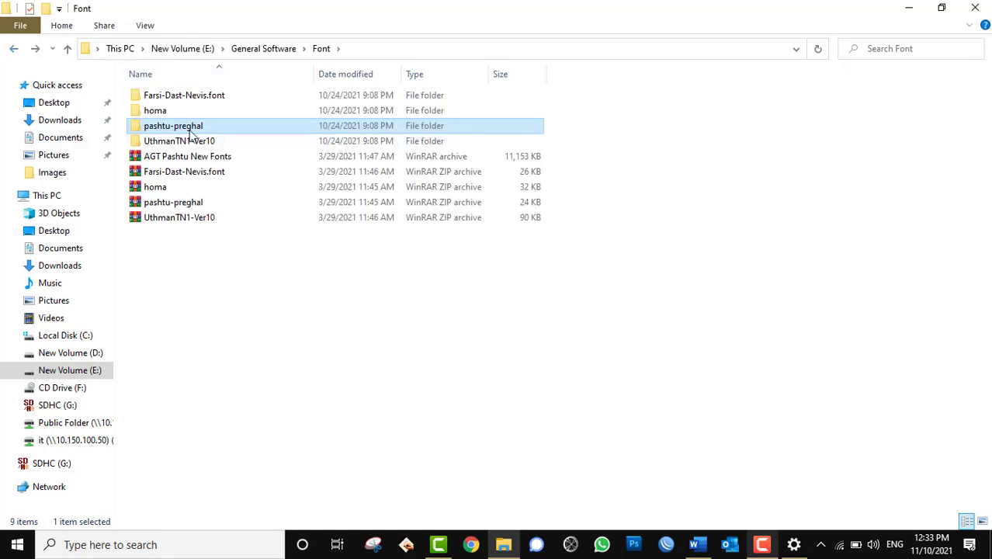
drag(288, 11, 556, 78)
drag(290, 202, 543, 243)
double_click(718, 213)
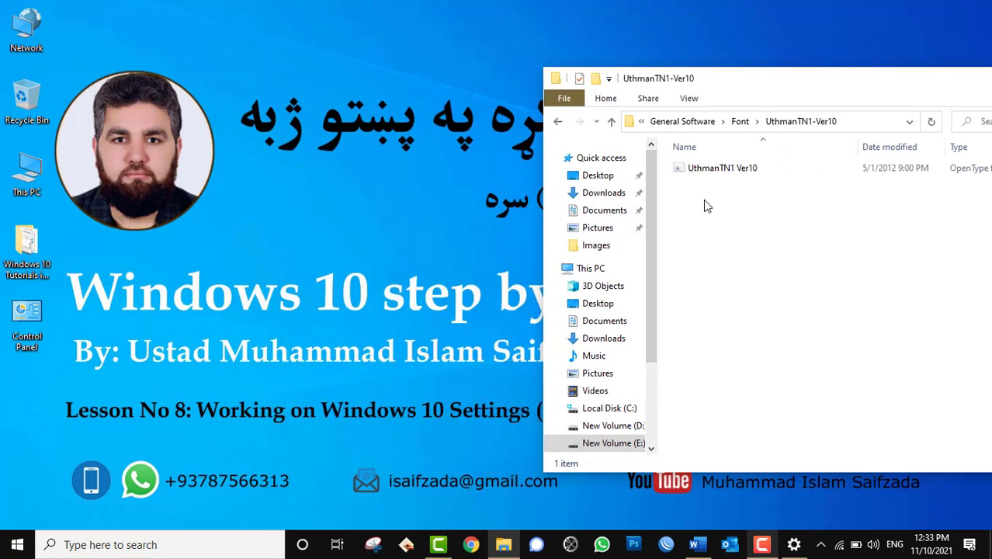
Place the restored Fonts settings window beside File Explorer and install UthmanTN1 Ver10 by dropping its file onto the Add fonts area
click(793, 544)
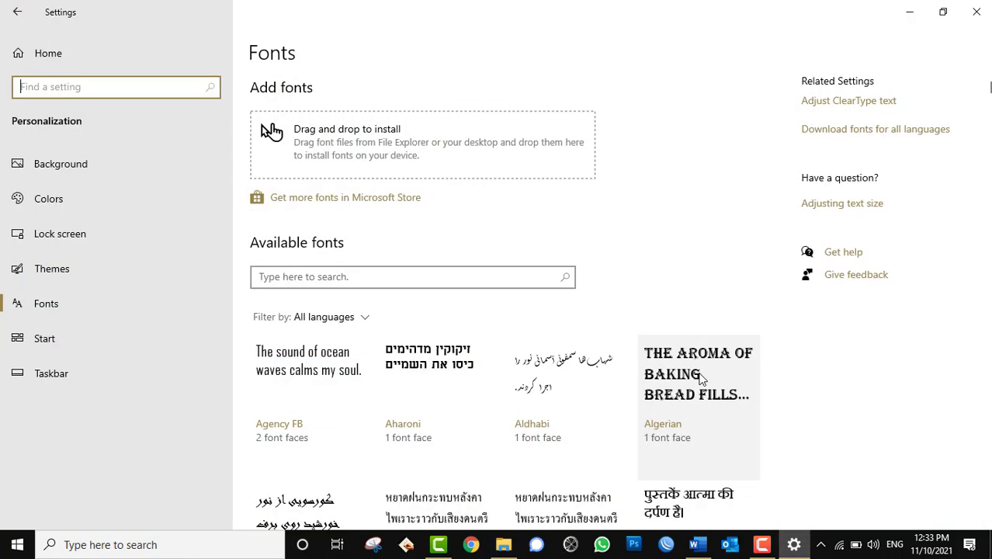
double_click(596, 23)
drag(306, 38, 240, 70)
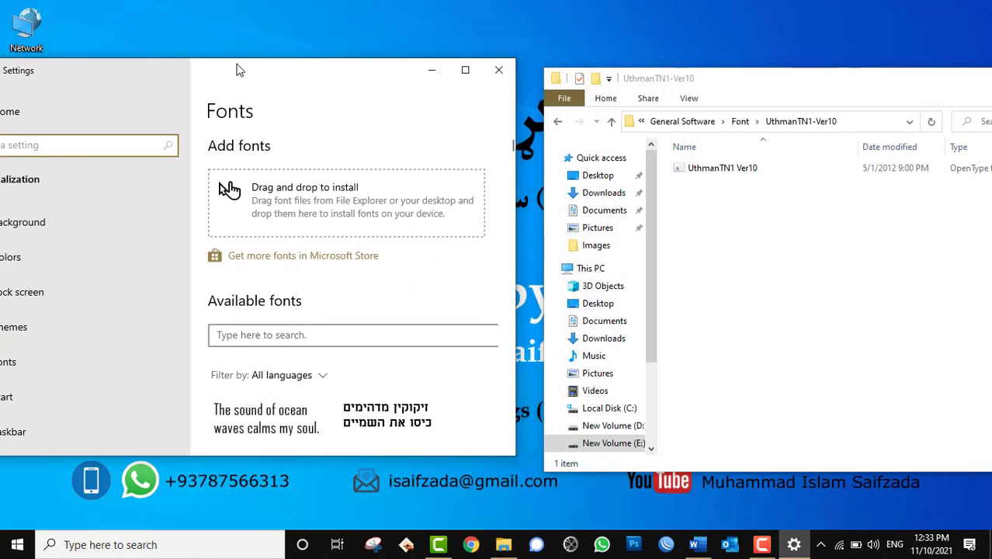
drag(686, 171, 293, 214)
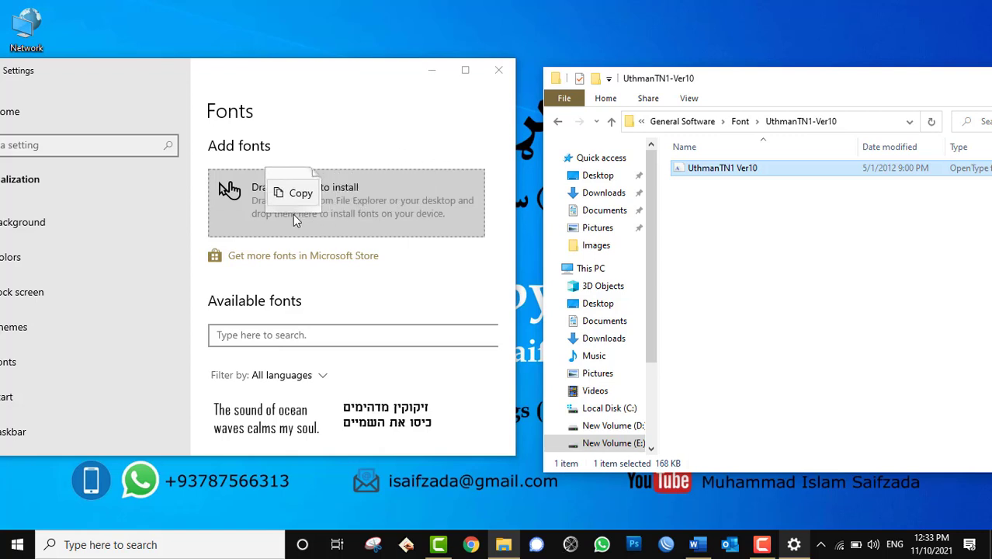
drag(293, 214, 293, 214)
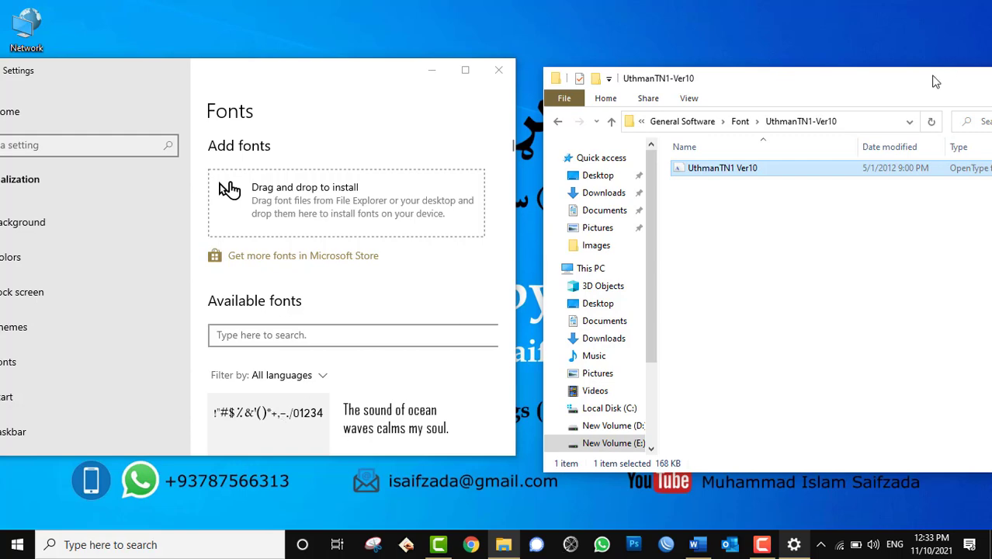
Close the File Explorer window and maximize the Fonts settings window
drag(911, 85, 598, 31)
click(710, 23)
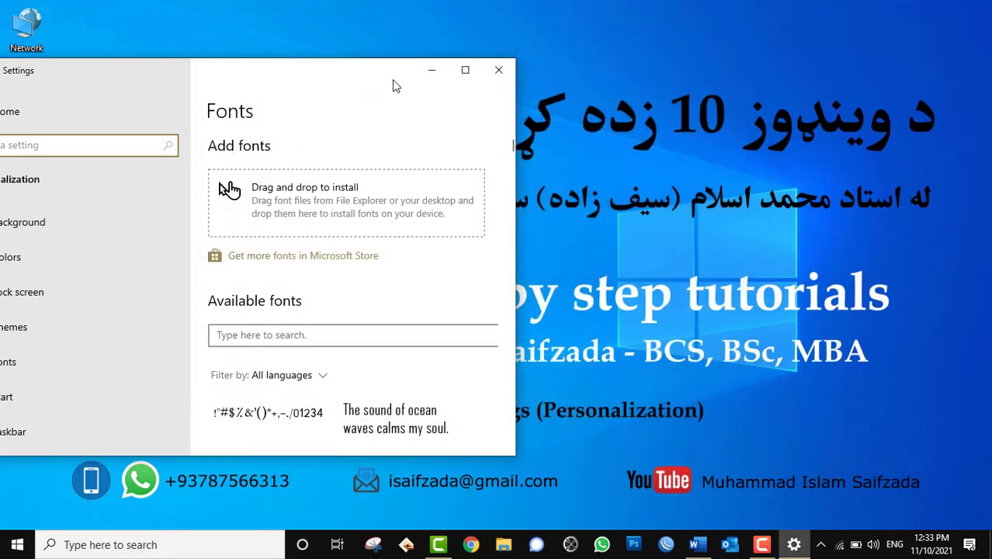
click(463, 72)
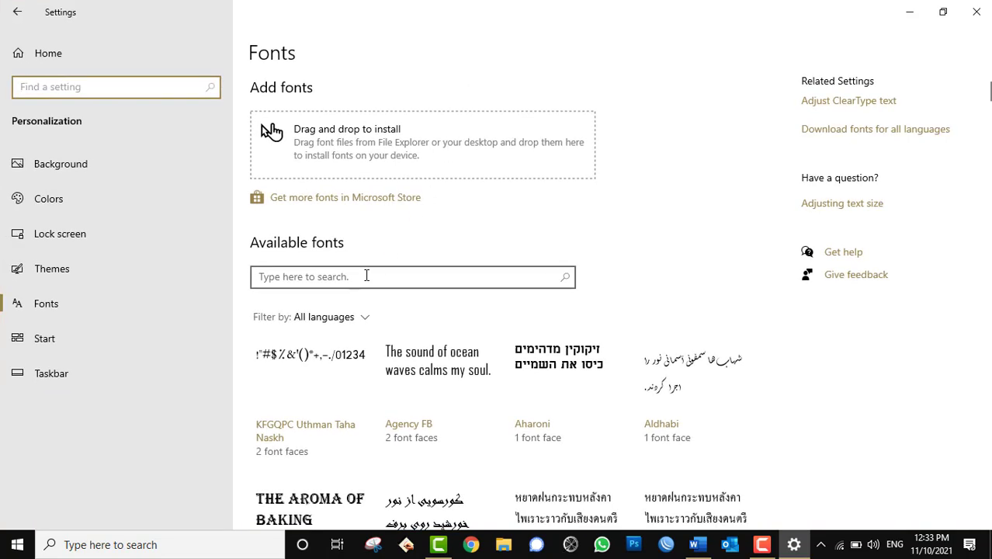
Search the available fonts for "B za"
click(366, 276)
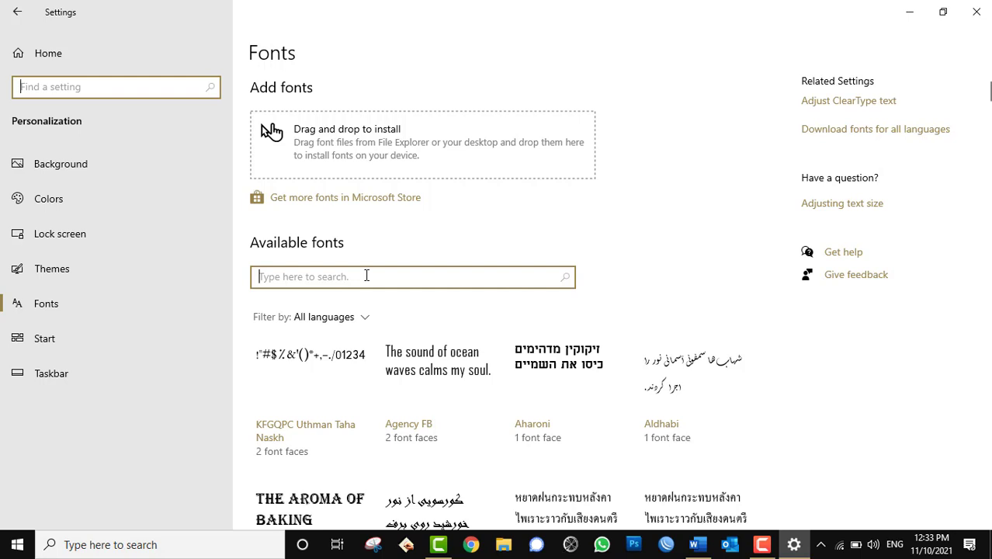
text(B)
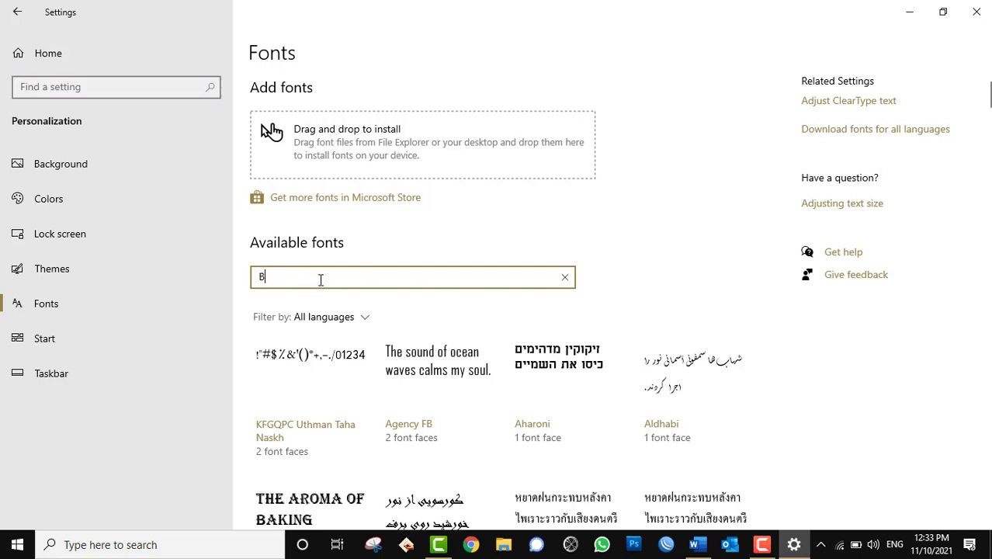
text( z)
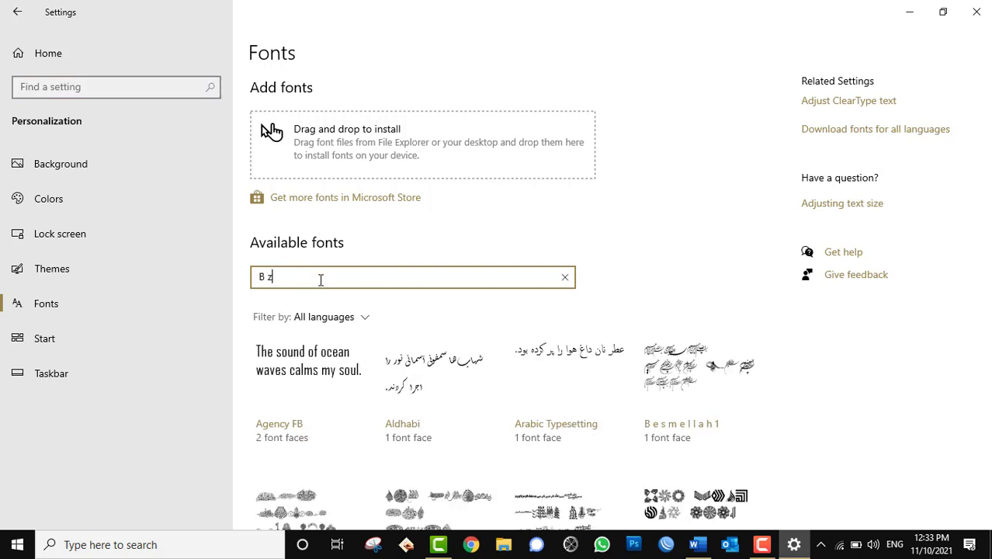
text(a)
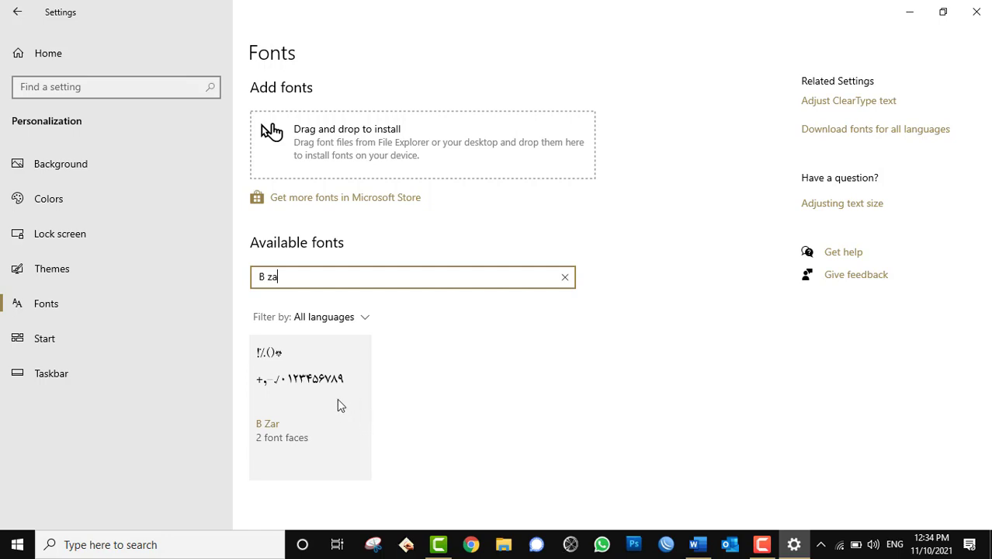
click(83, 296)
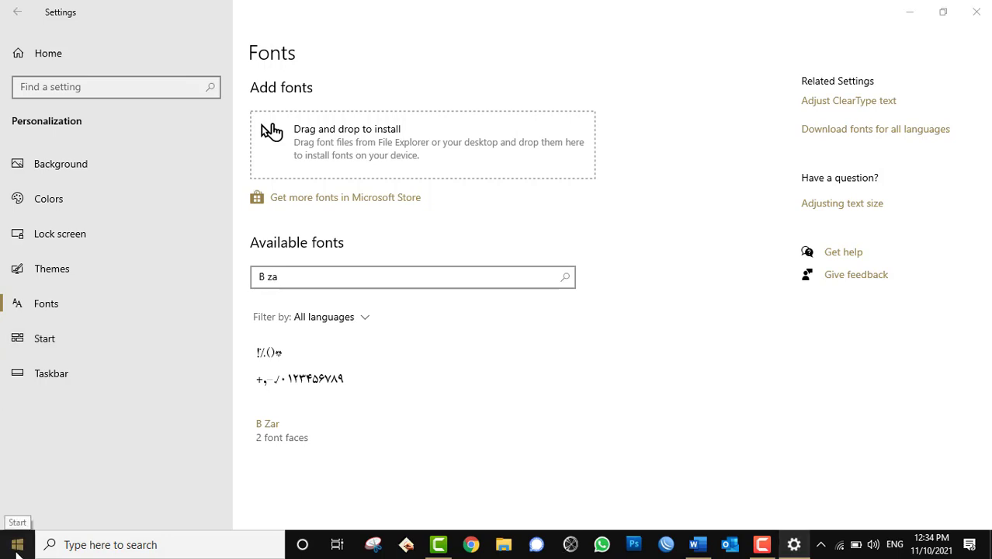
Open the Start page of the Personalization settings and view the current Start menu layout
click(17, 546)
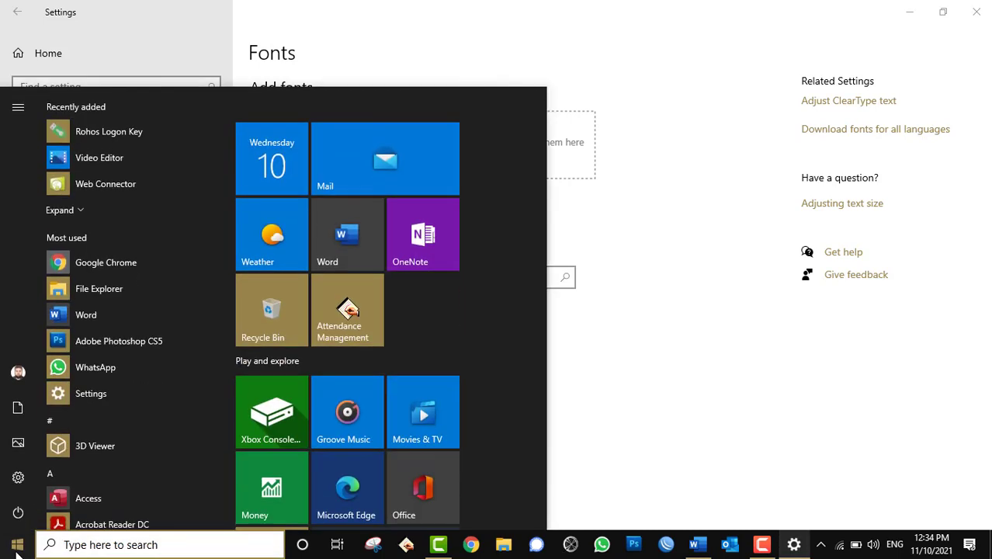
click(17, 547)
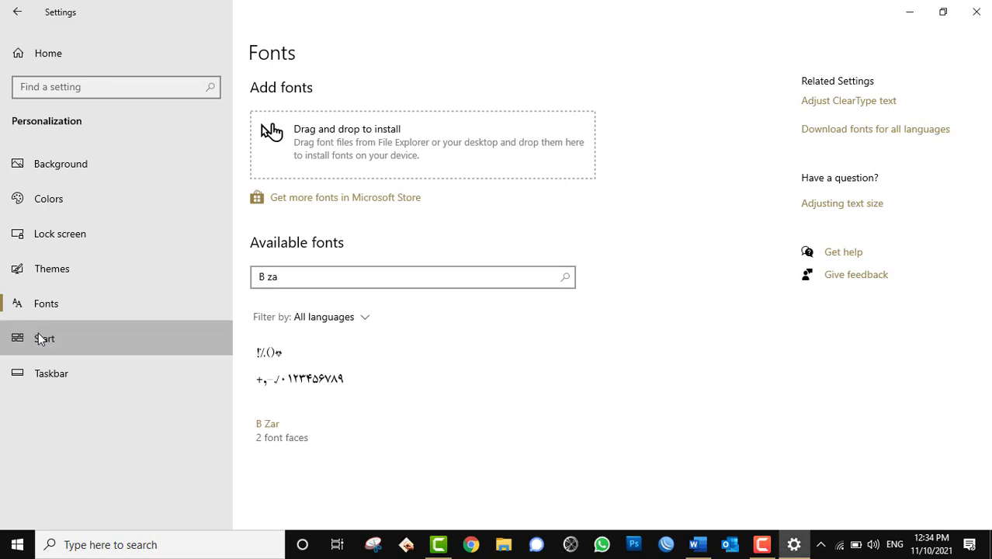
click(41, 340)
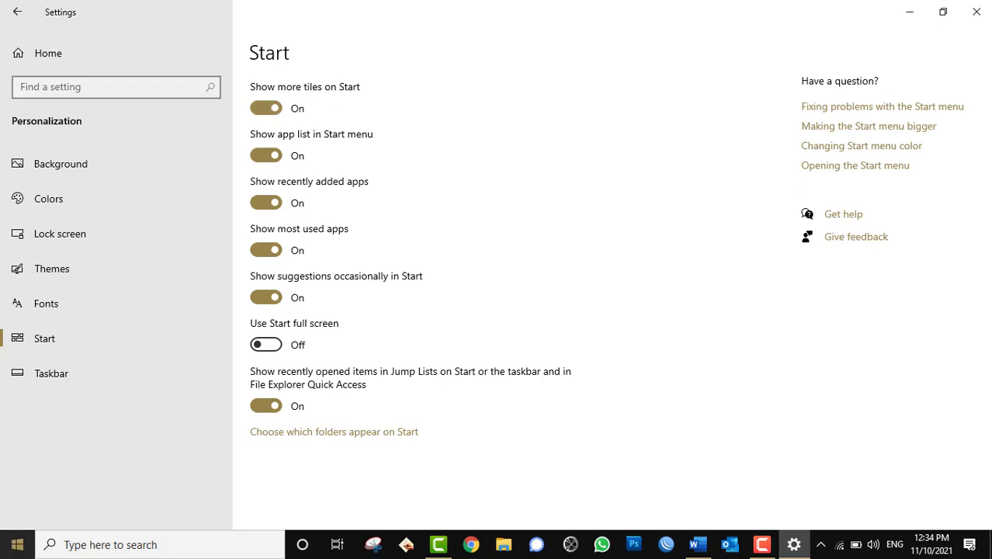
click(17, 544)
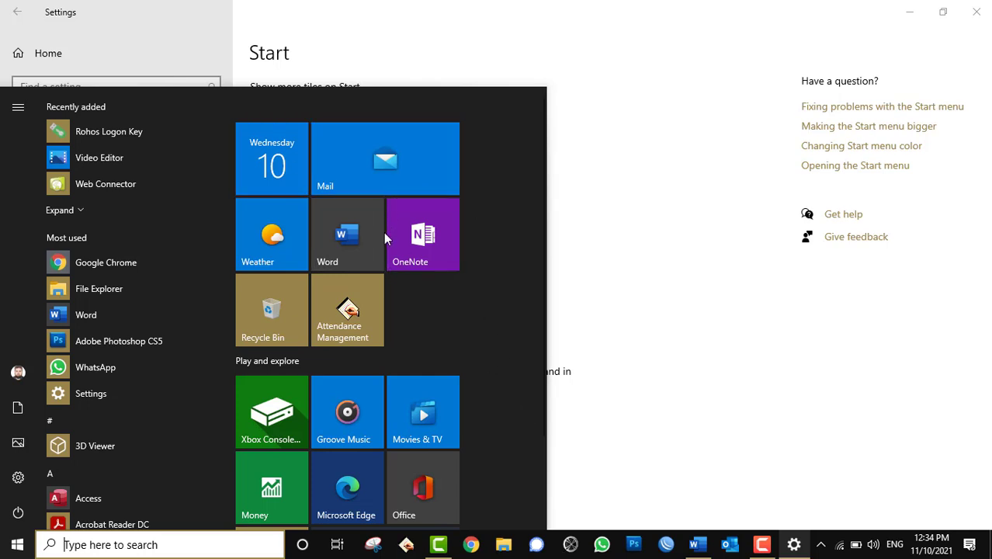
click(299, 7)
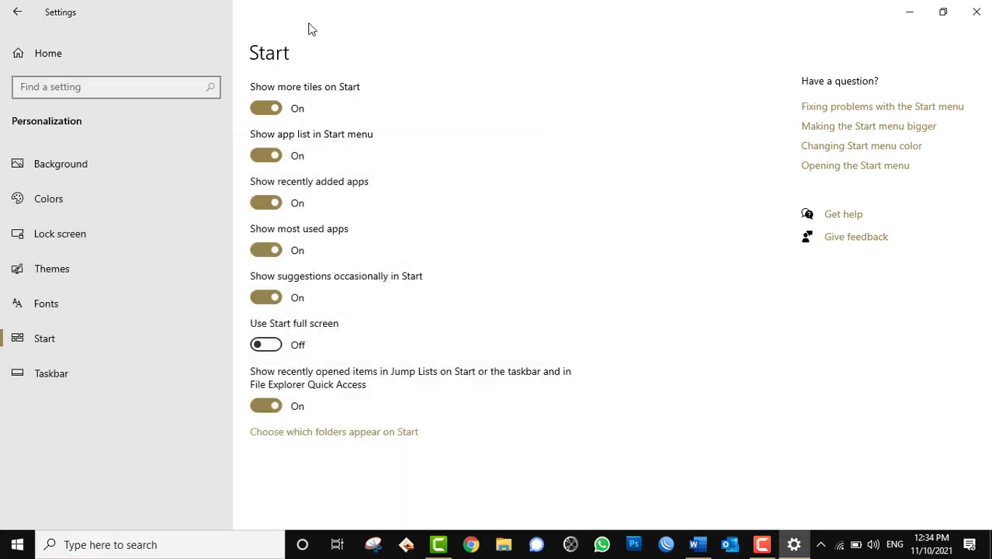
Turn off Show more tiles on Start and check the tile area in the Start menu
click(263, 112)
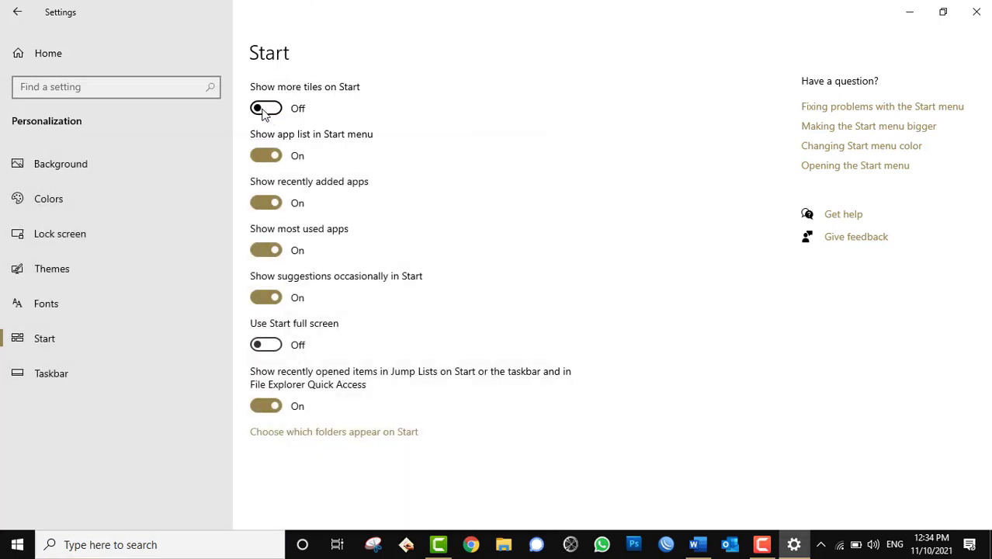
click(17, 544)
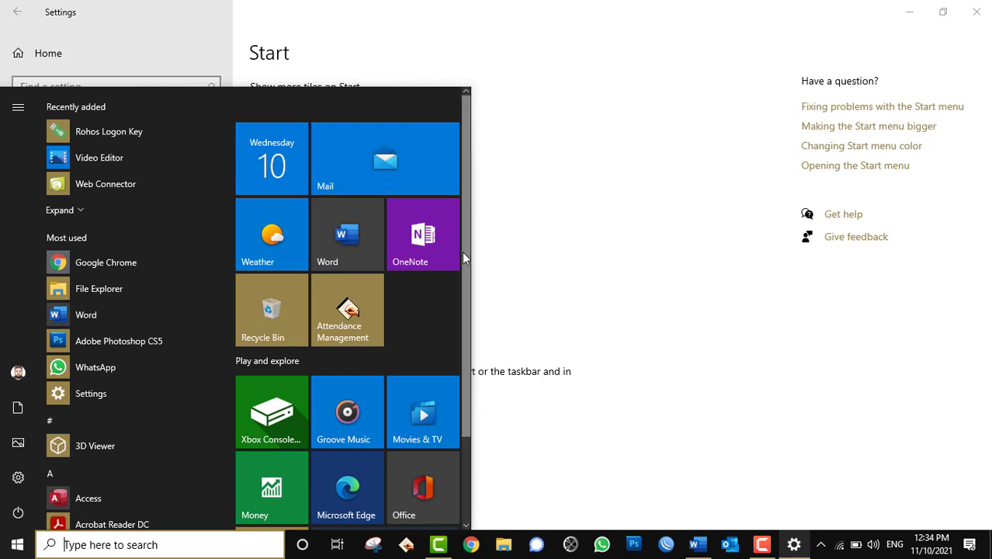
click(406, 6)
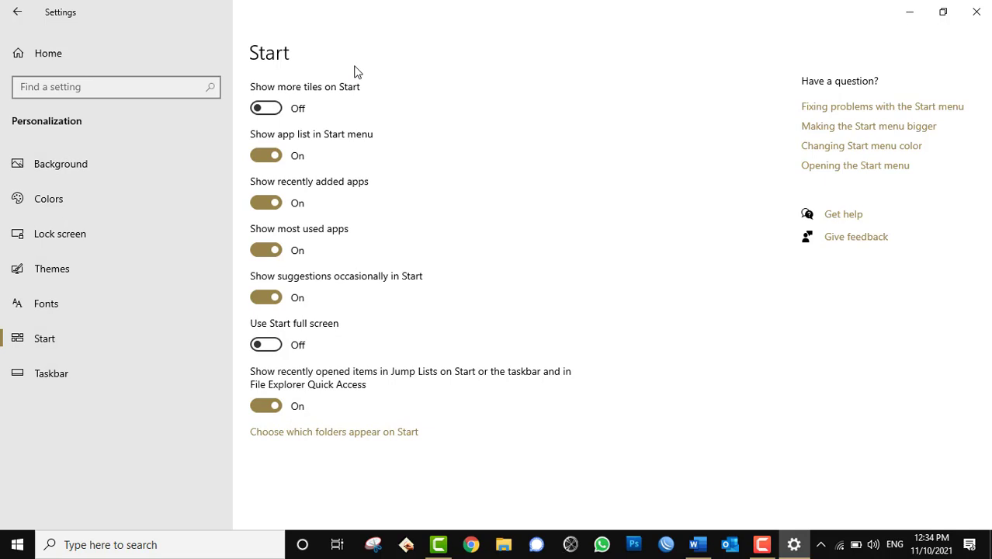
Turn Show more tiles on Start back on and check the Start menu again
click(266, 109)
click(17, 544)
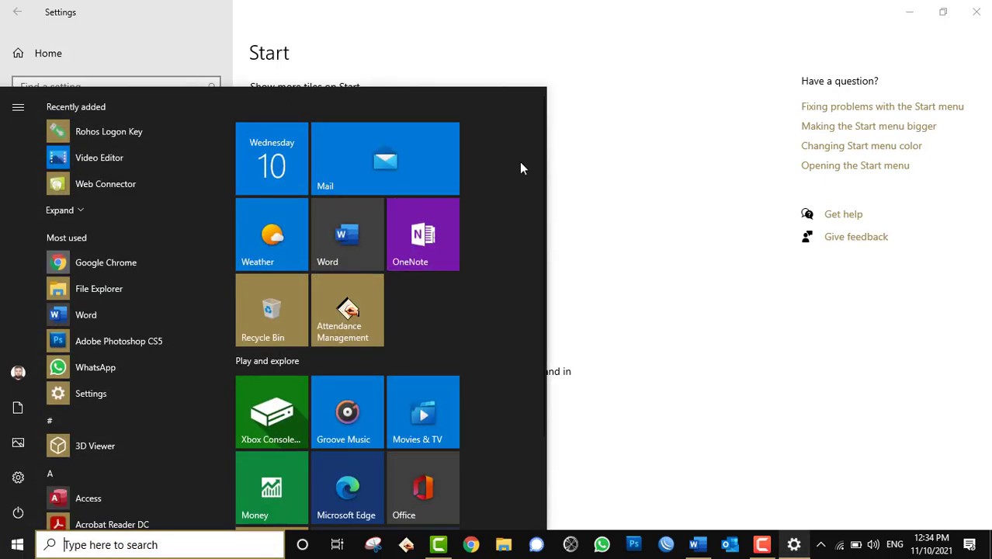
click(498, 24)
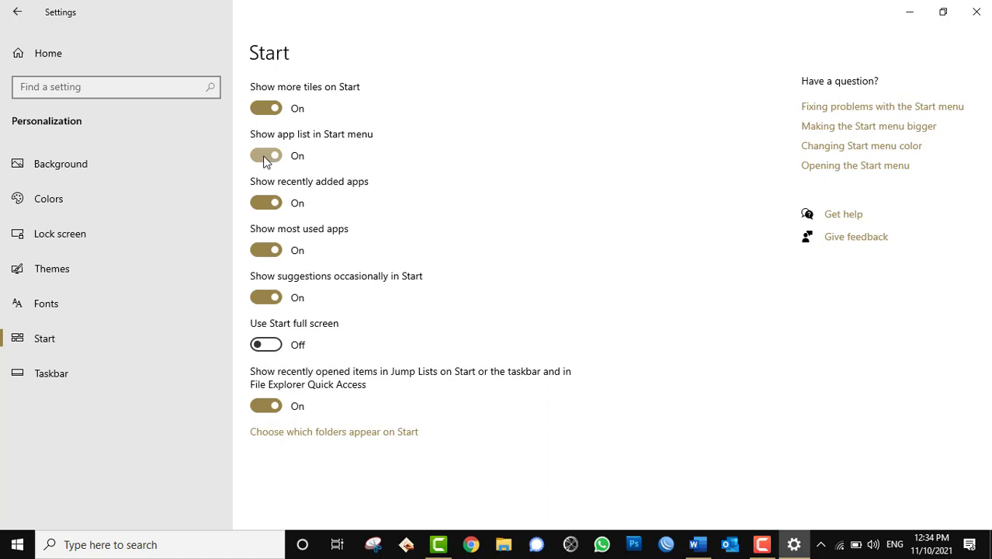
Turn off Show app list in Start menu, comparing the Start menu before and after and viewing its separate all-apps list
click(17, 545)
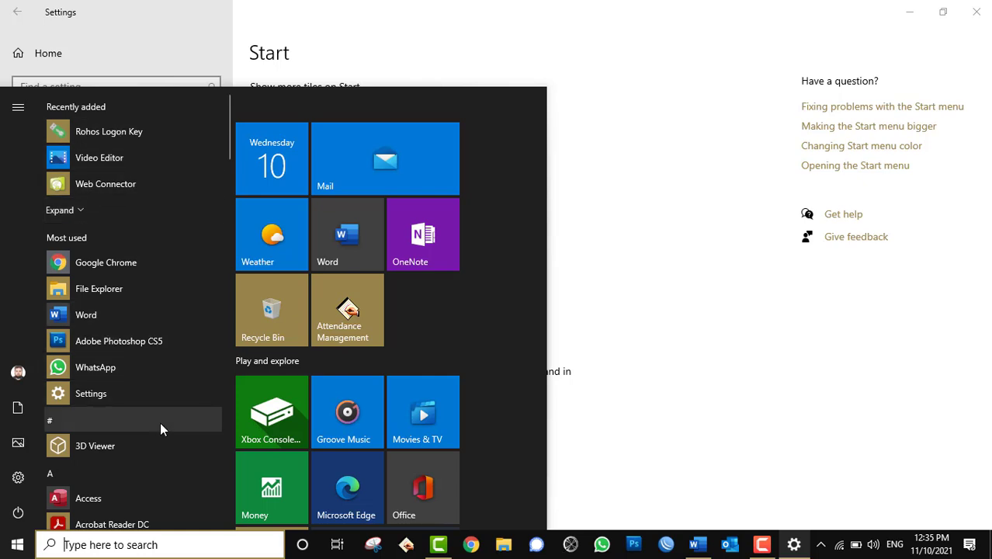
click(326, 8)
click(266, 155)
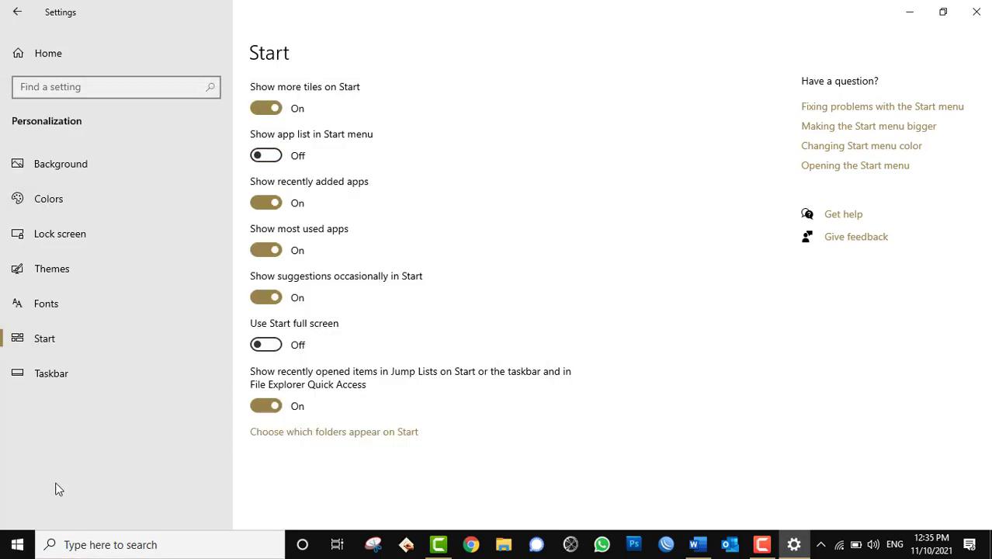
click(17, 544)
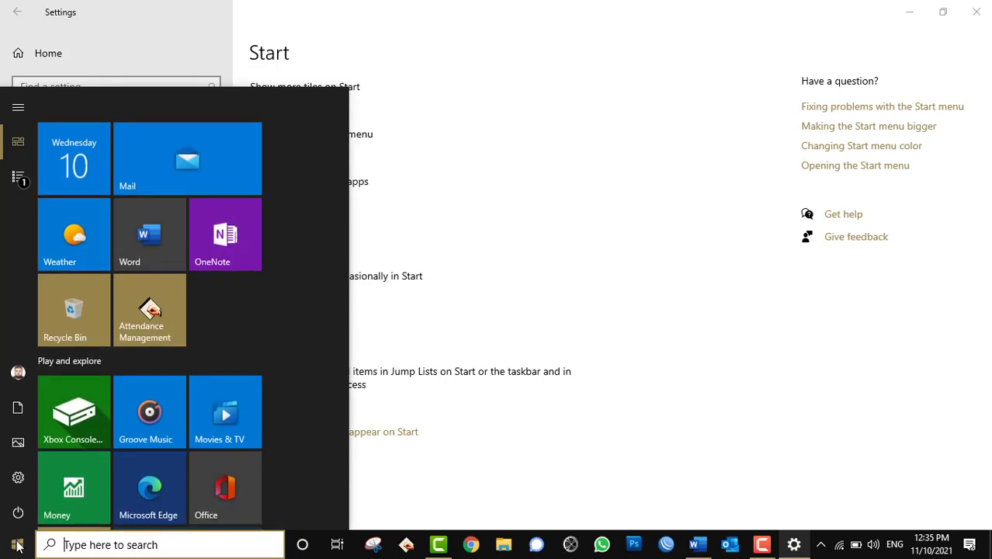
click(14, 108)
click(13, 109)
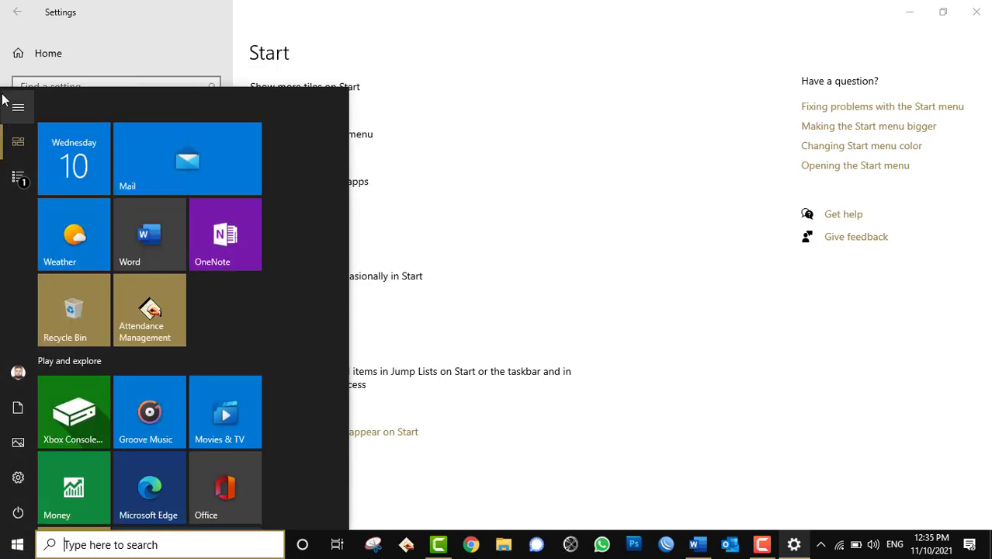
click(19, 175)
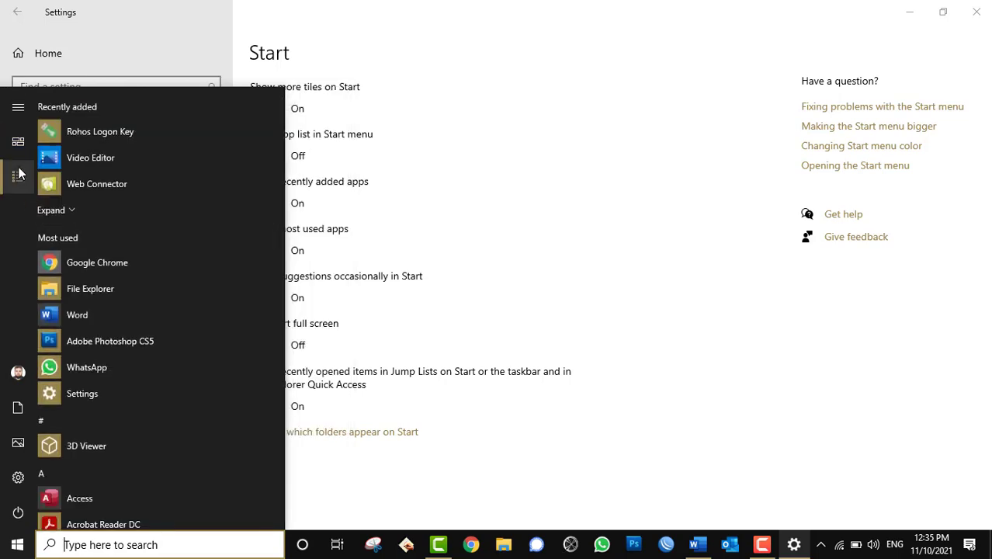
mouse_move(26, 184)
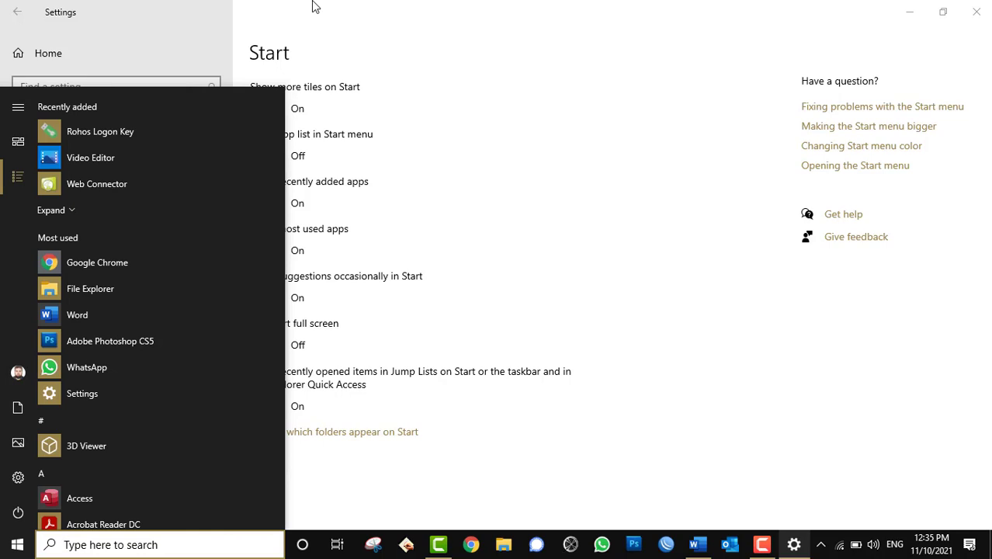
click(302, 21)
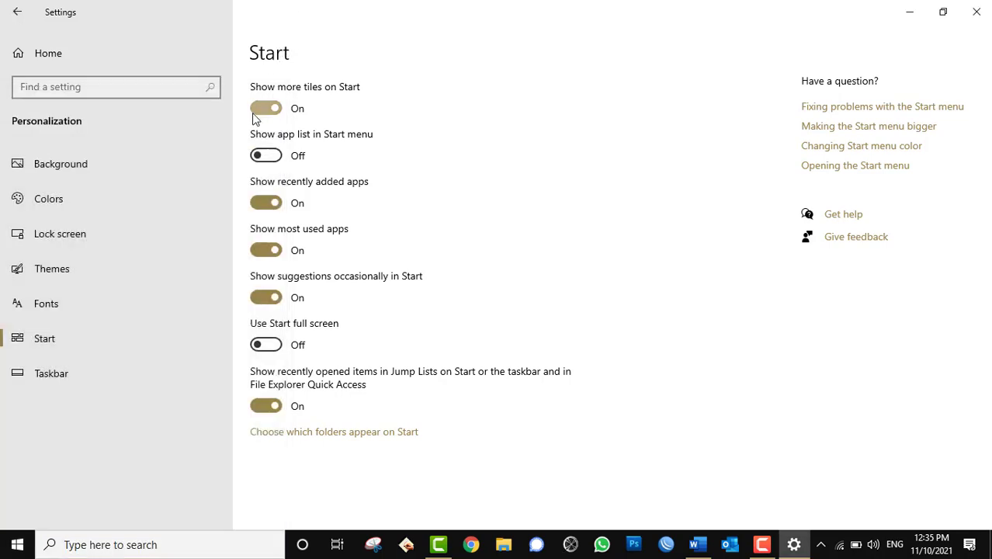
Turn Show app list in Start menu back on and check the Start menu
click(266, 155)
key(super)
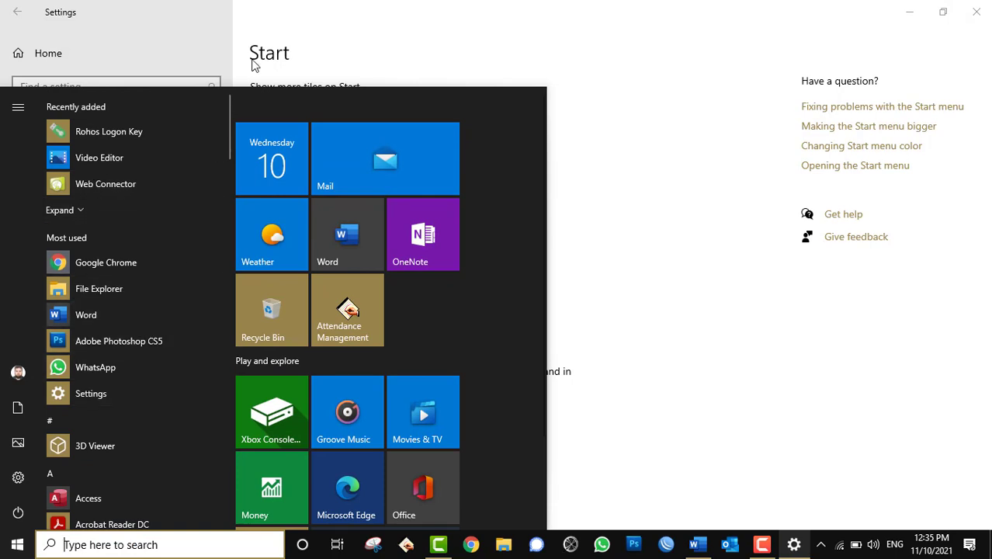
click(272, 19)
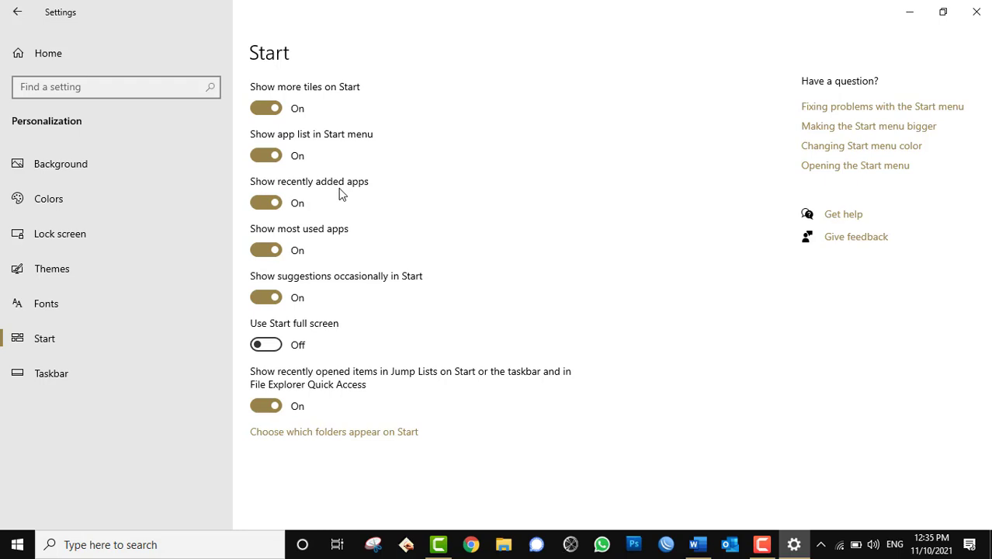
Turn off Show recently added apps, checking the Start menu's app list before and after the change
click(3, 550)
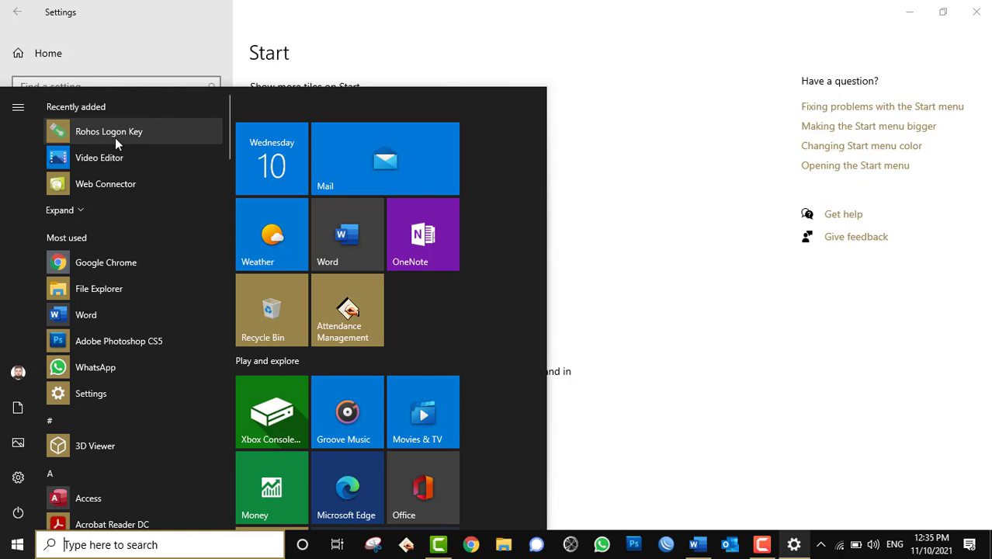
click(328, 7)
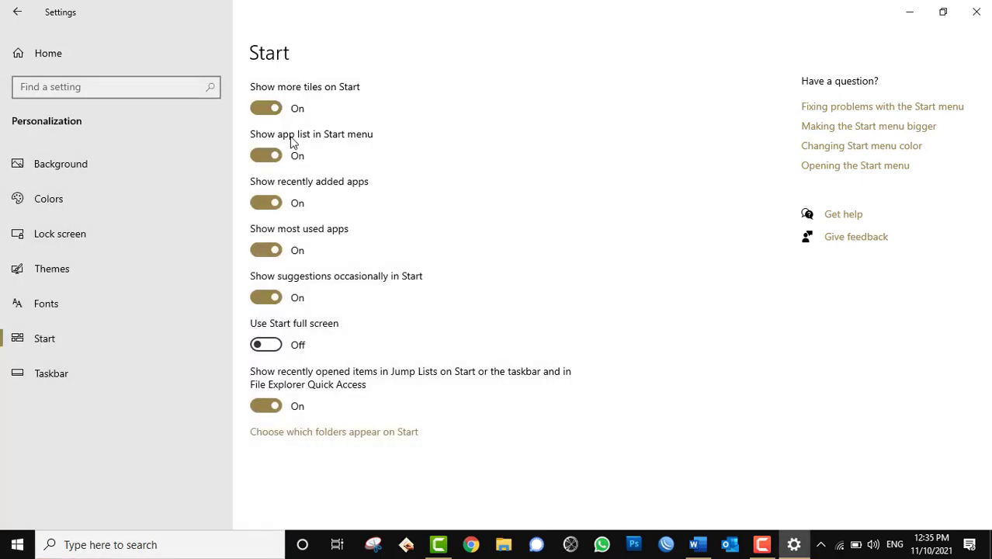
click(266, 205)
click(17, 546)
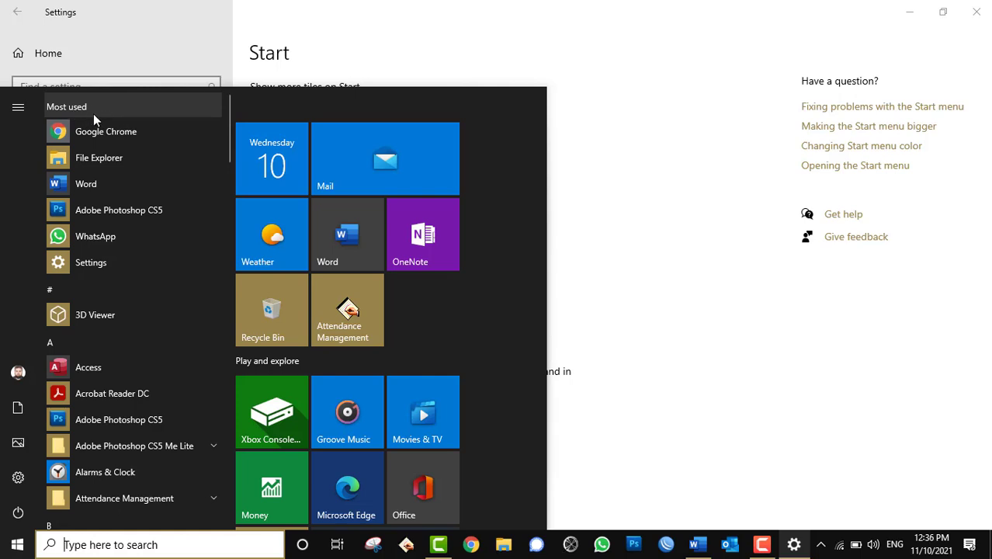
click(363, 66)
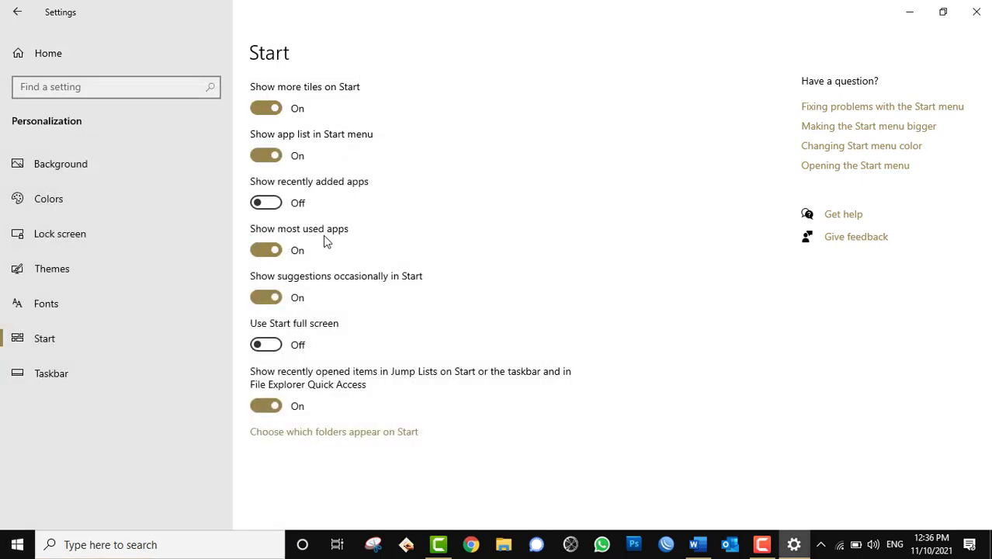
Turn off Show most used apps and check the app list in the Start menu
click(279, 251)
click(17, 536)
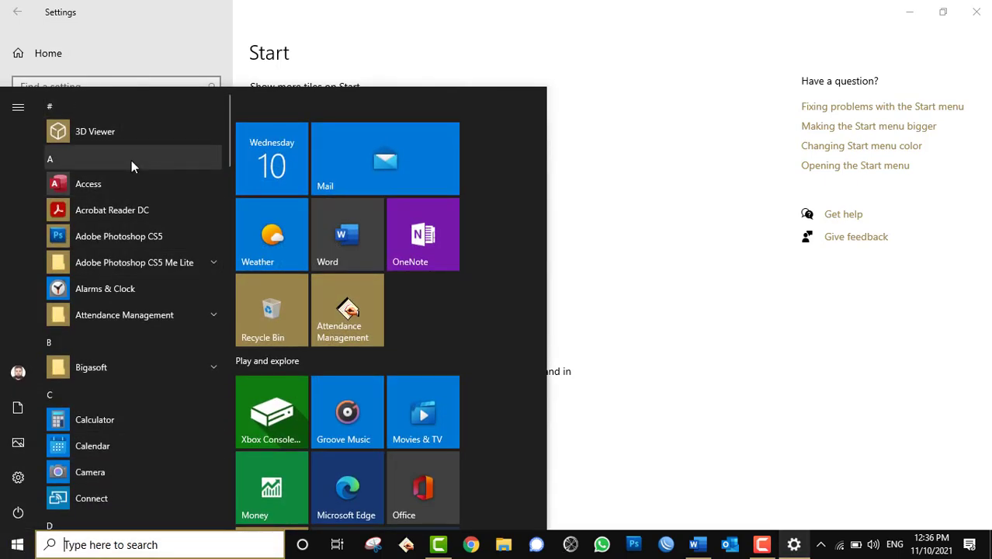
click(317, 46)
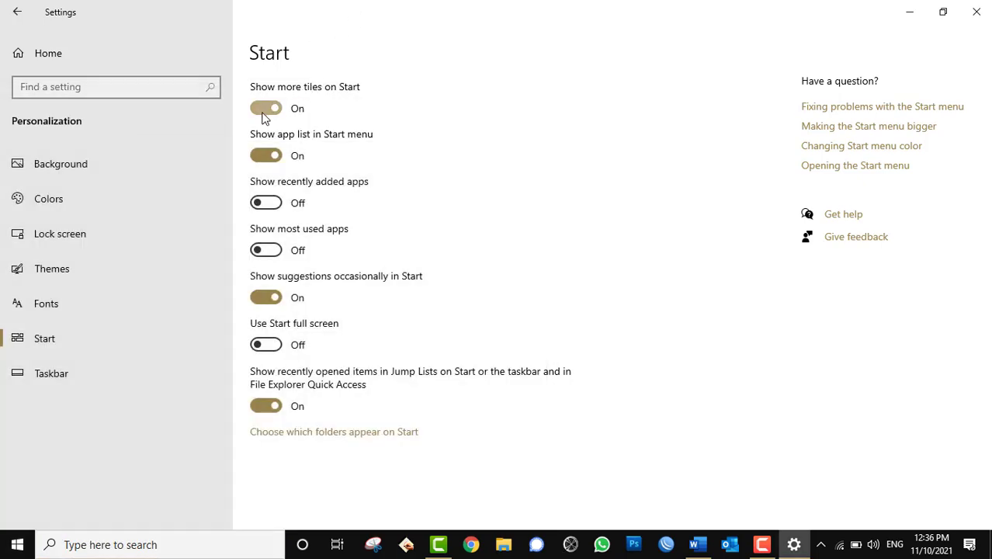
Turn Show recently added apps and Show most used apps back on, and look through the Start menu's app list
click(266, 204)
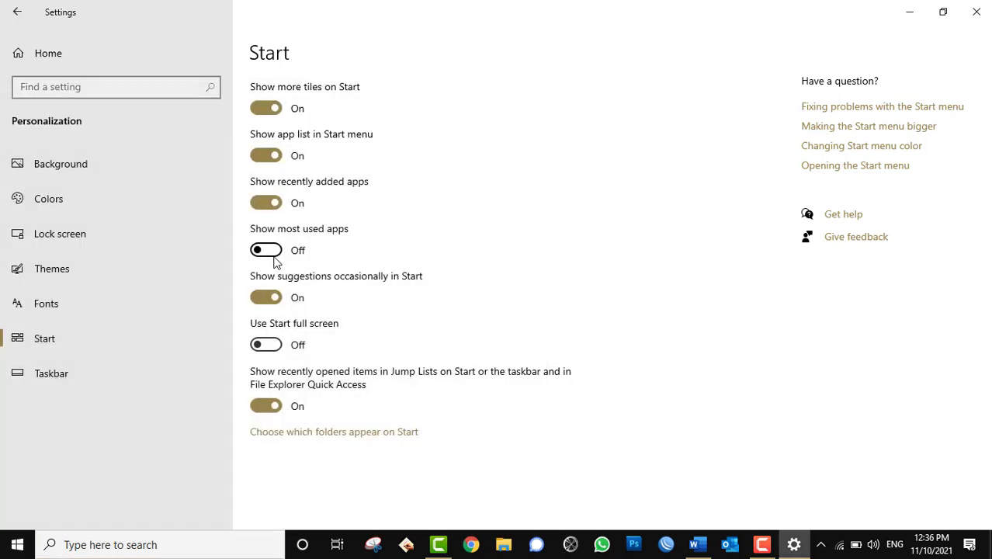
click(266, 250)
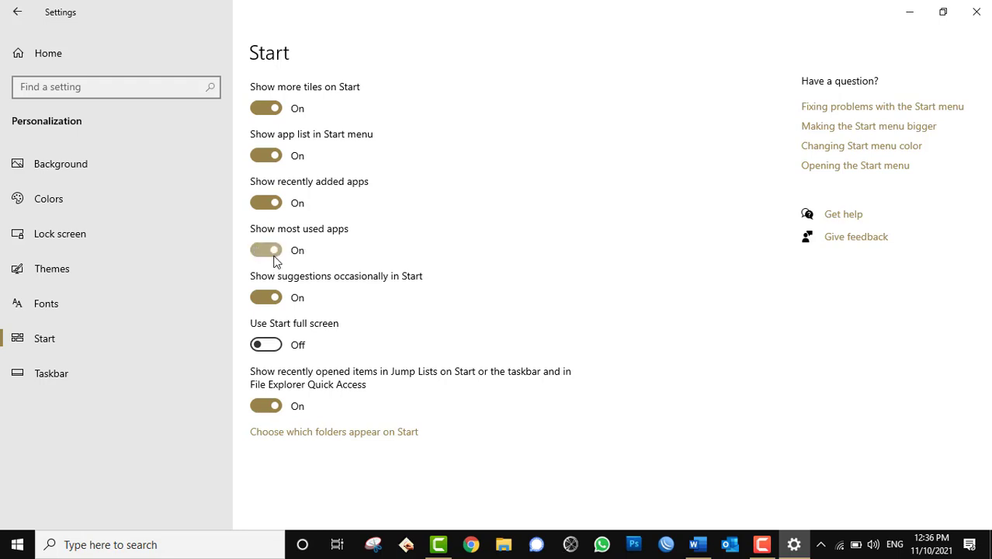
click(17, 544)
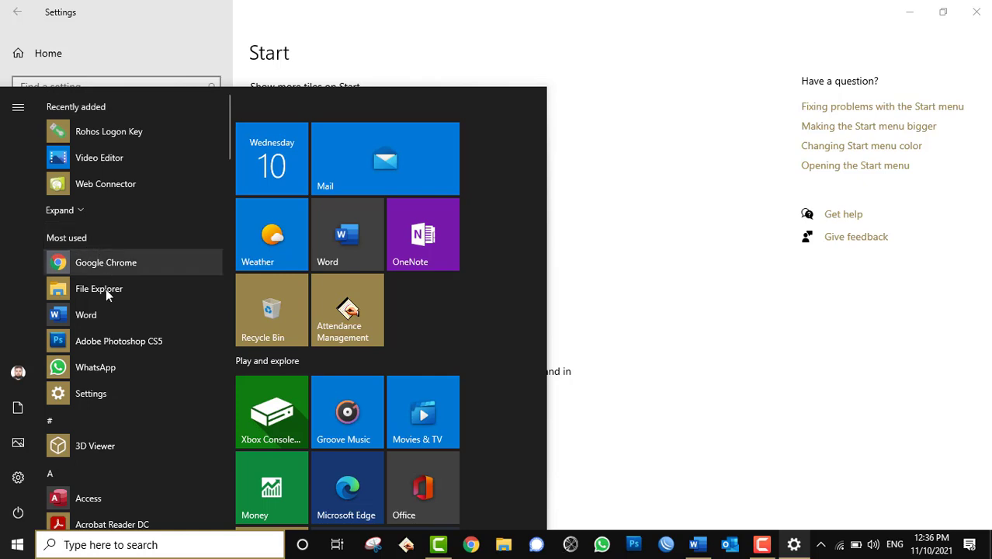
scroll(112, 344, down, 1)
scroll(121, 377, down, 8)
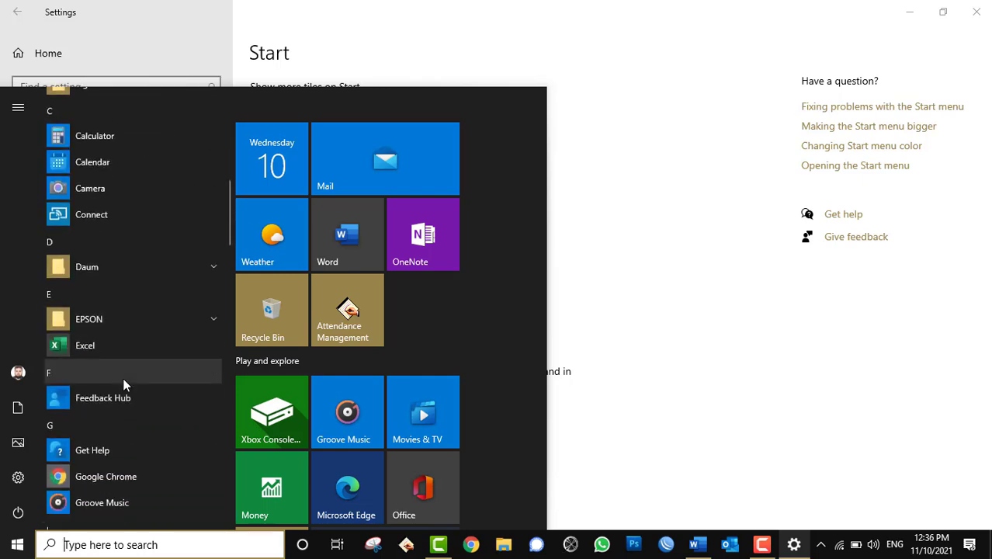
scroll(123, 378, down, 5)
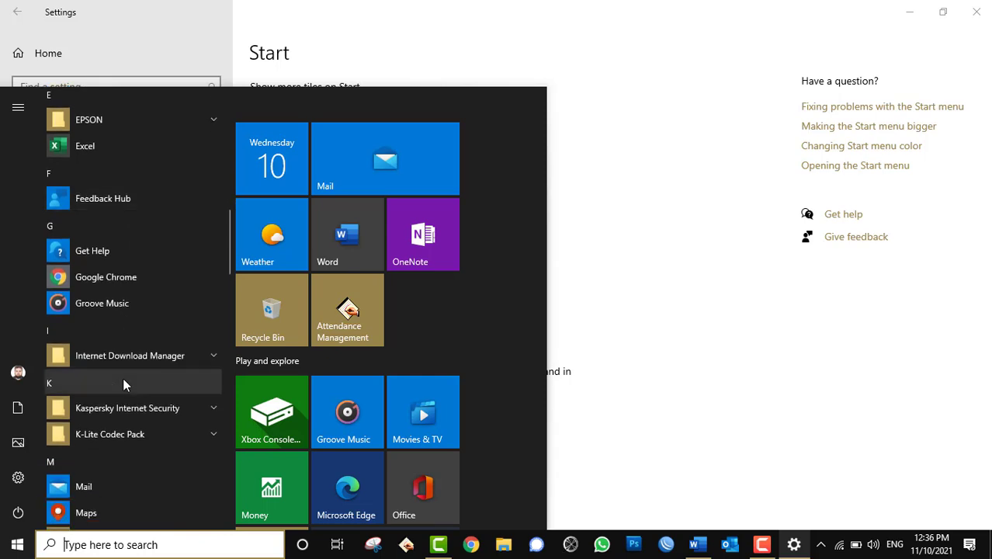
click(354, 6)
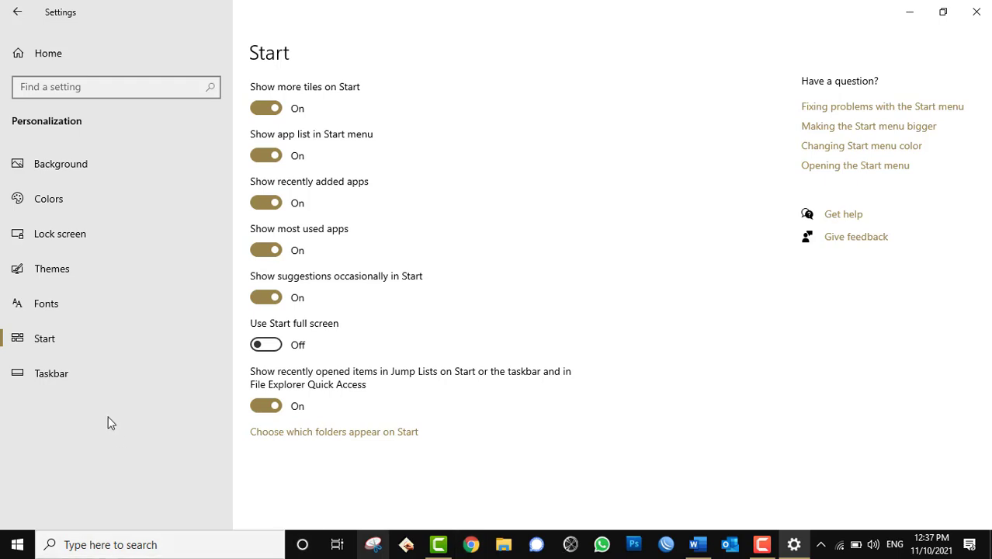
Turn off Show suggestions occasionally in Start, viewing the Start menu's app list before and after the change
click(18, 544)
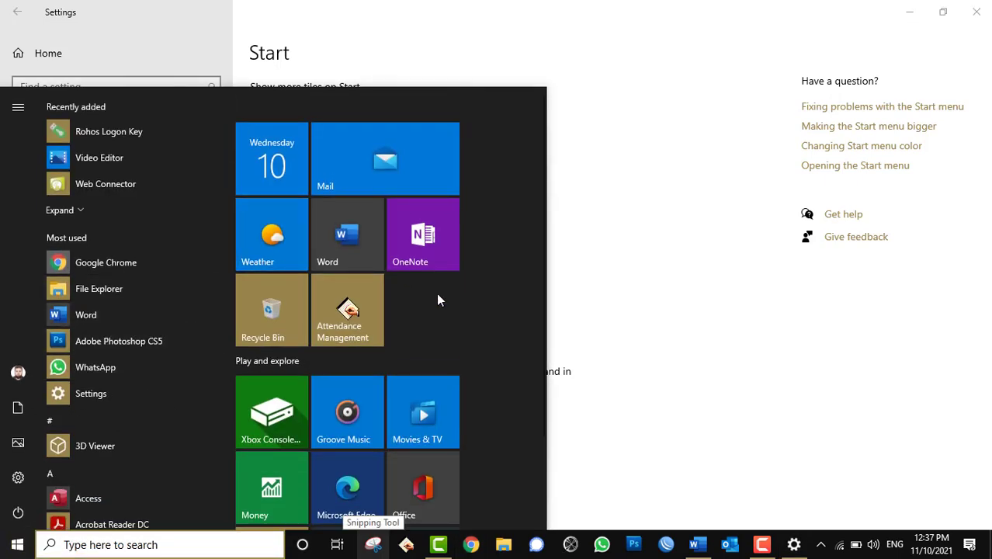
scroll(118, 347, down, 3)
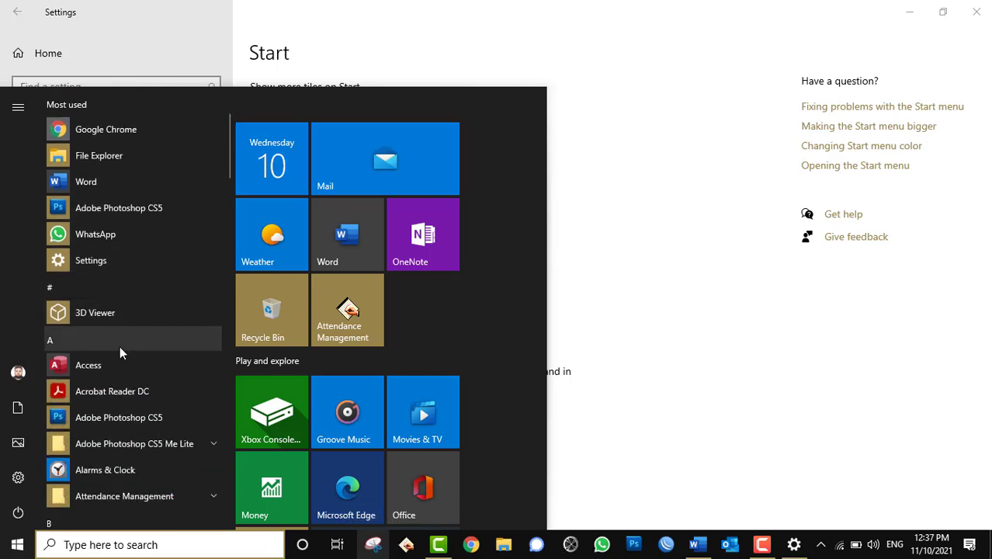
scroll(120, 347, up, 2)
key(Escape)
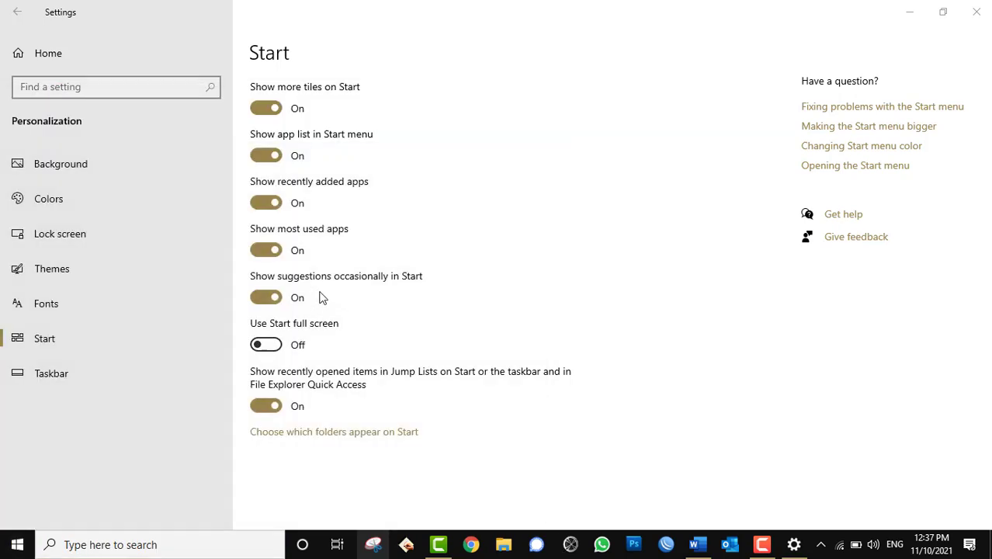
click(266, 297)
click(17, 544)
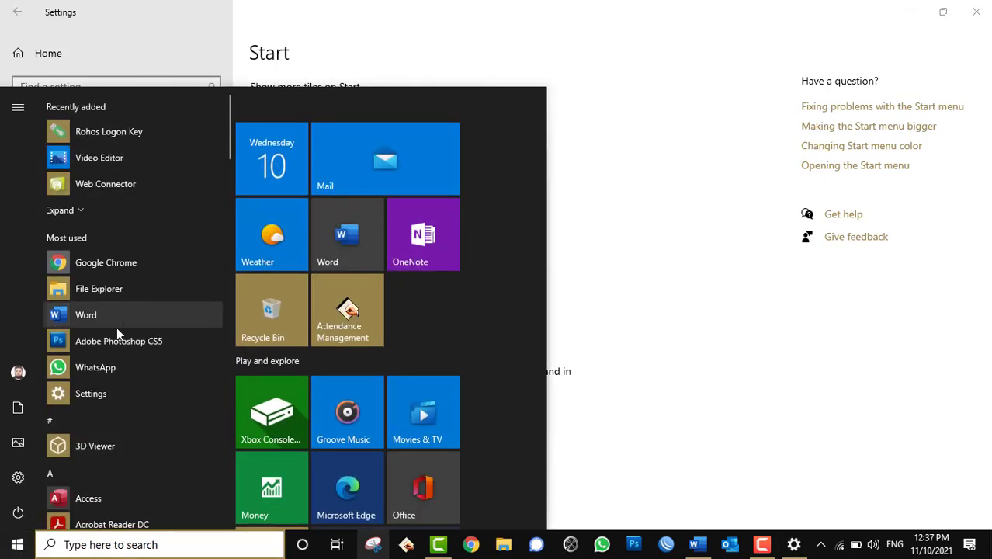
Turn Show suggestions occasionally in Start back on, and look through the Start menu's app list before and after the change
scroll(142, 402, down, 3)
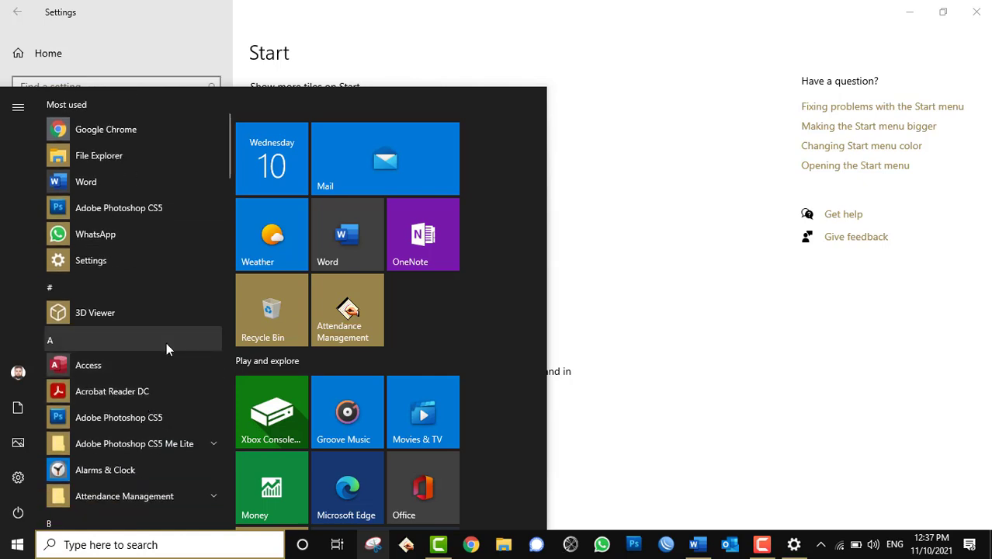
click(421, 6)
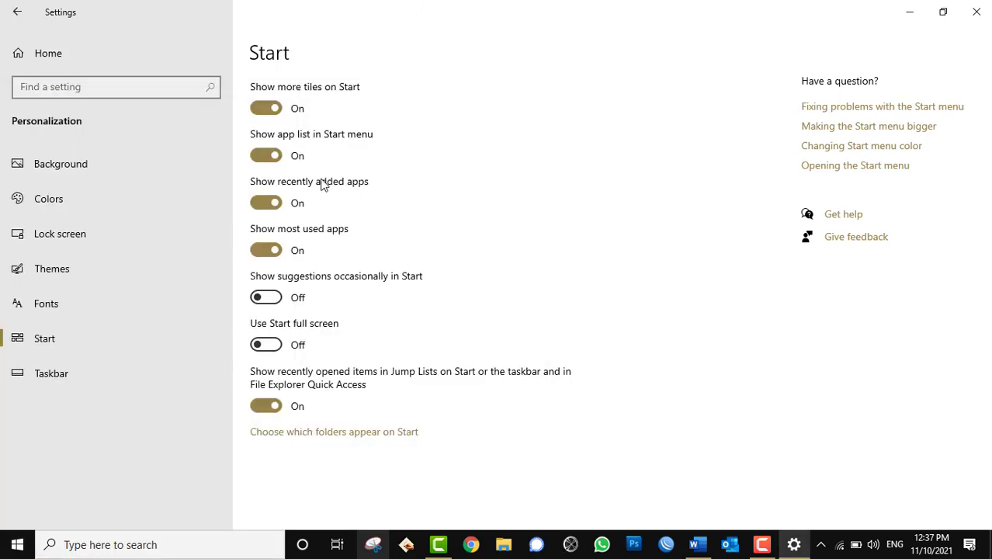
click(266, 298)
click(17, 544)
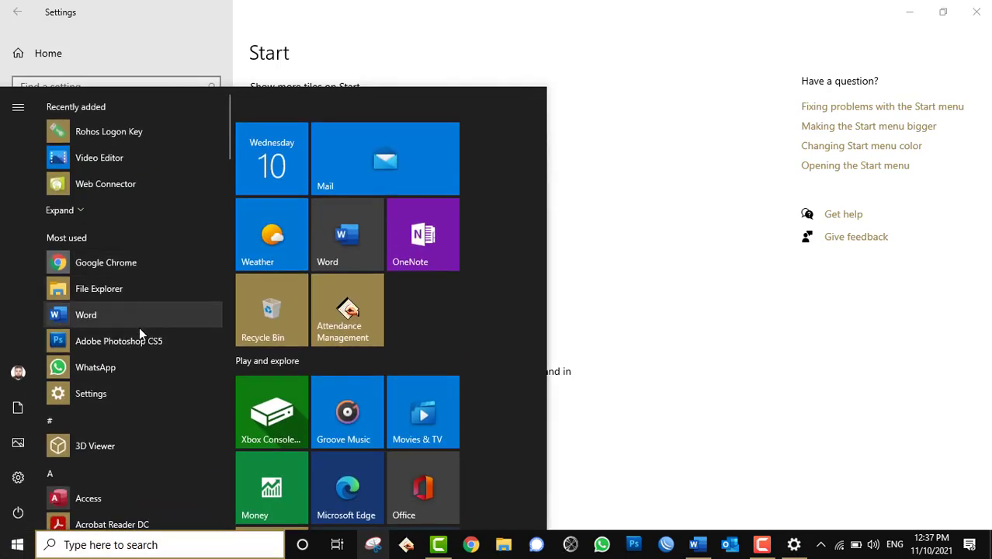
scroll(143, 346, down, 1)
scroll(143, 342, down, 3)
scroll(143, 342, up, 4)
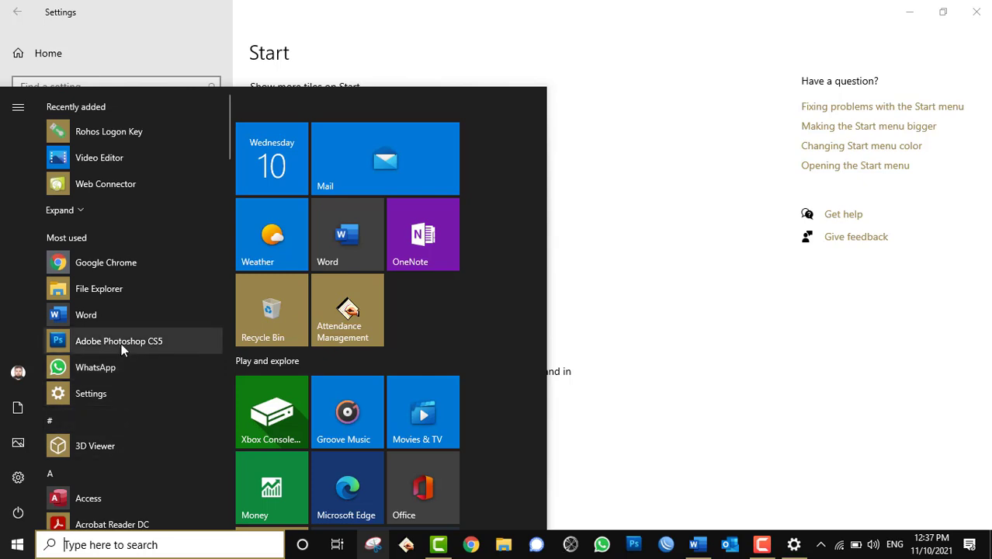
scroll(130, 384, down, 5)
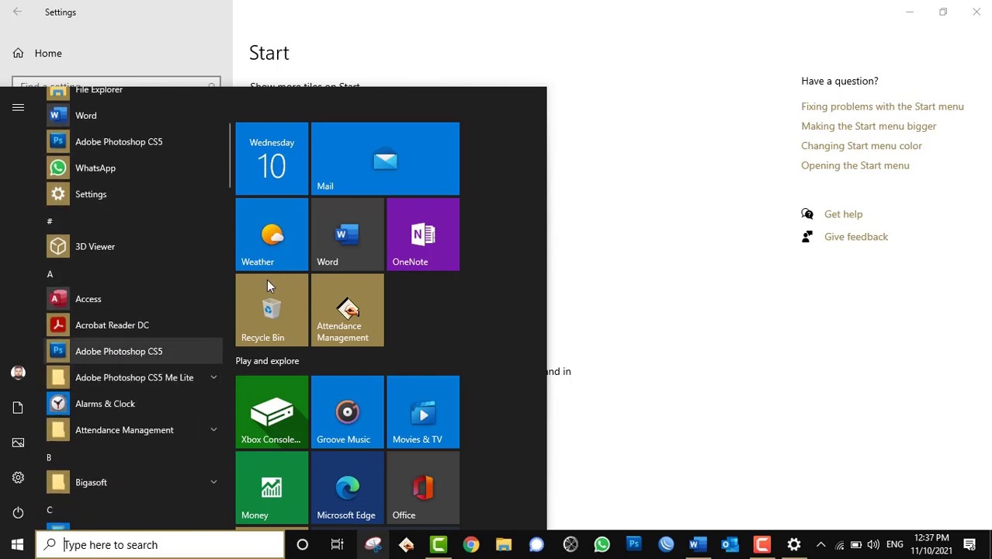
click(436, 16)
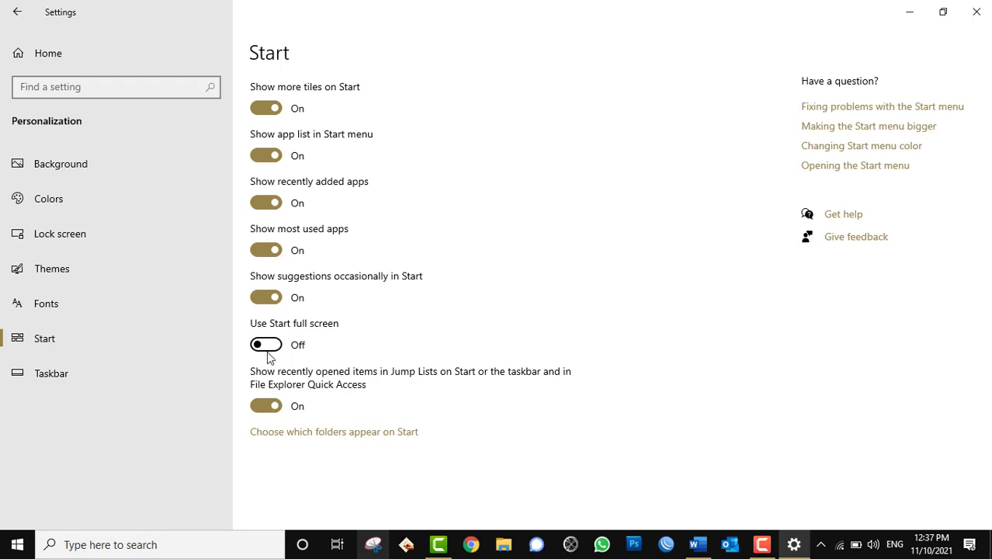
Turn on Use Start full screen, viewing the Start menu before and after the change
click(17, 544)
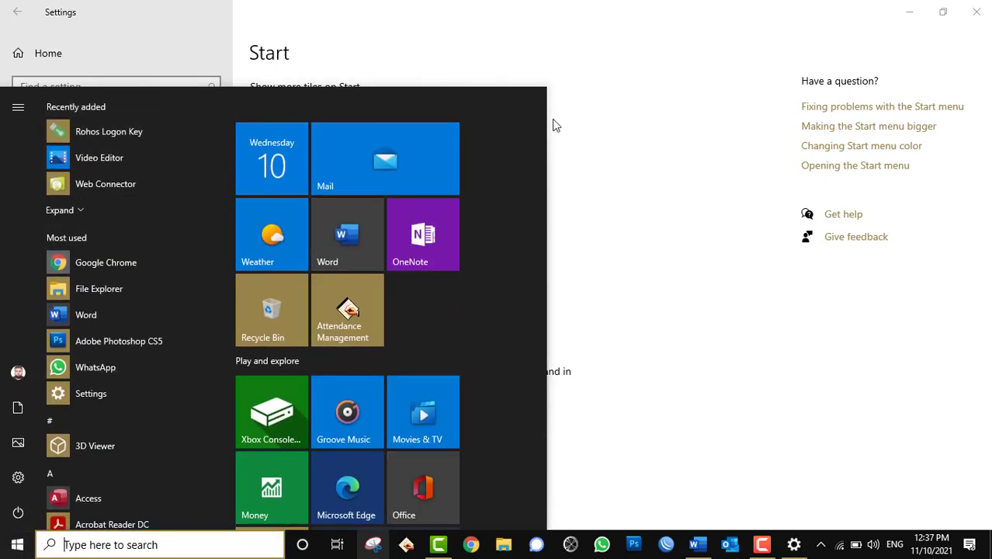
click(662, 7)
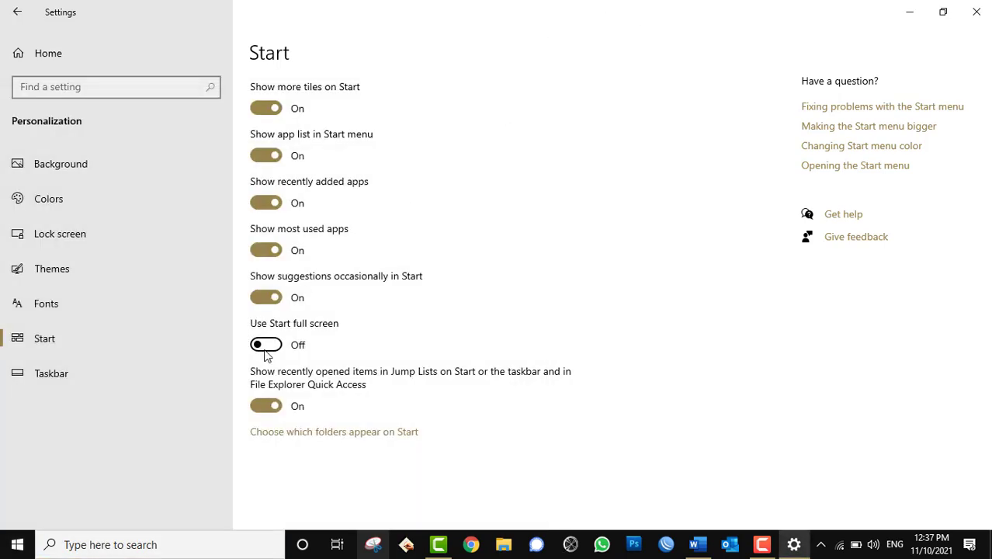
click(264, 344)
click(17, 544)
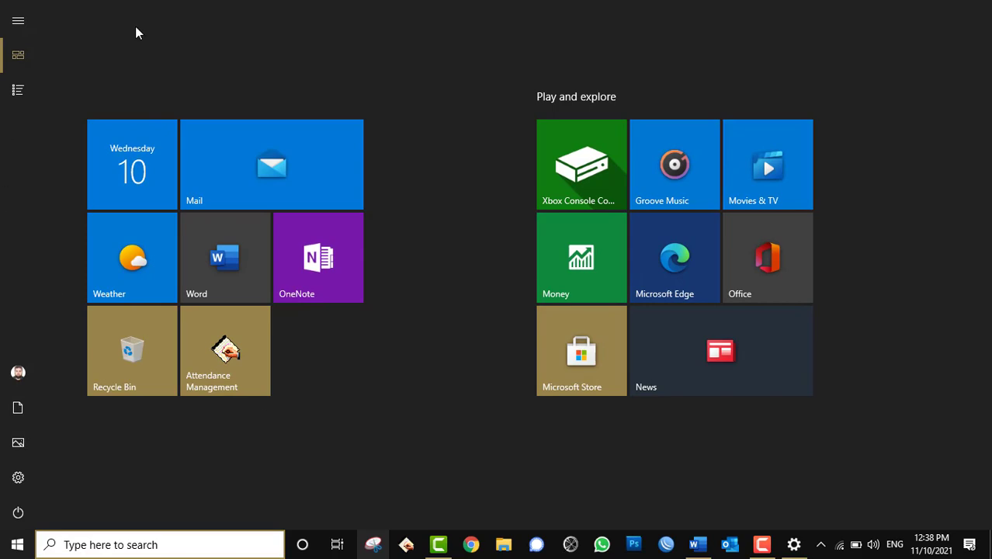
click(17, 544)
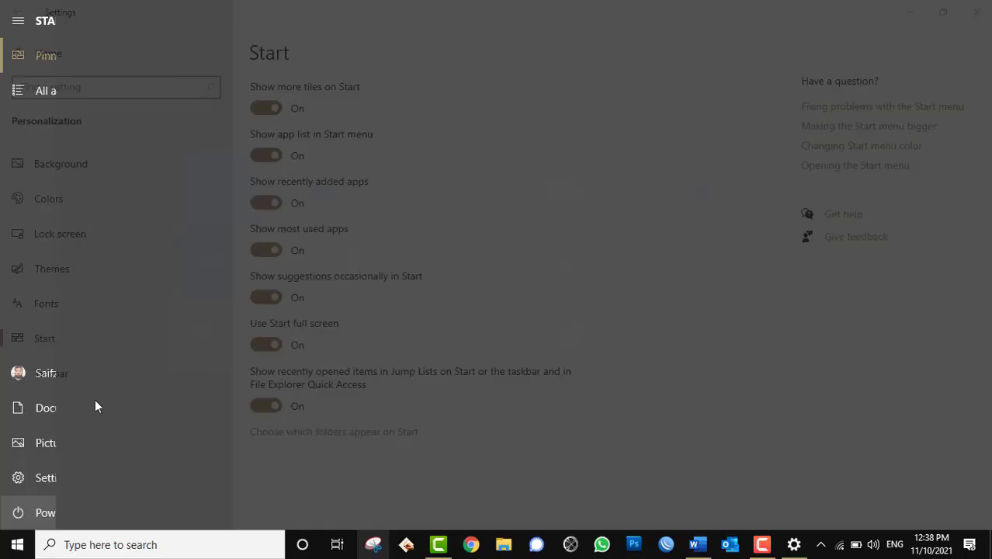
Turn off Use Start full screen and check how the Start menu opens
click(264, 345)
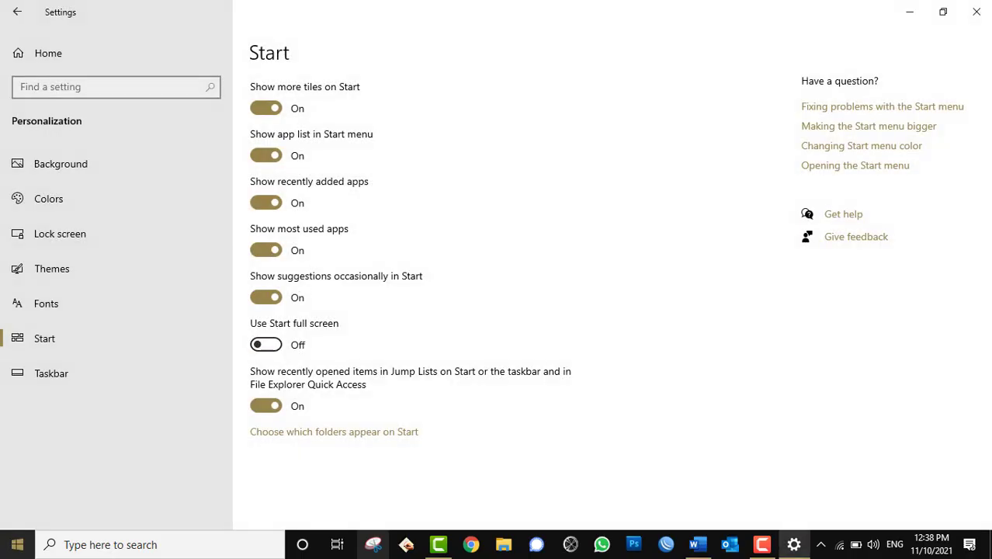
click(17, 544)
click(486, 77)
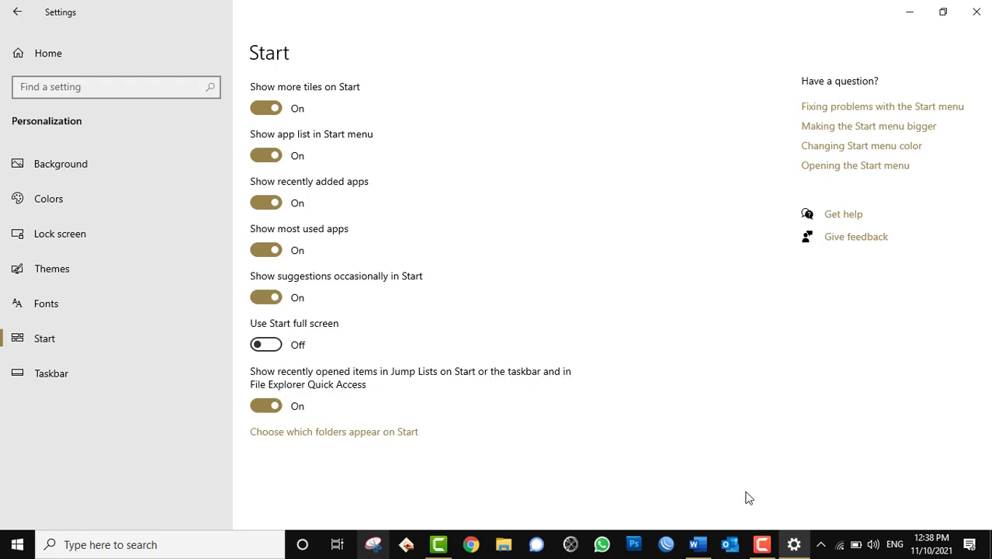
Minimize Settings, refresh the desktop and sort its icons by name
click(792, 545)
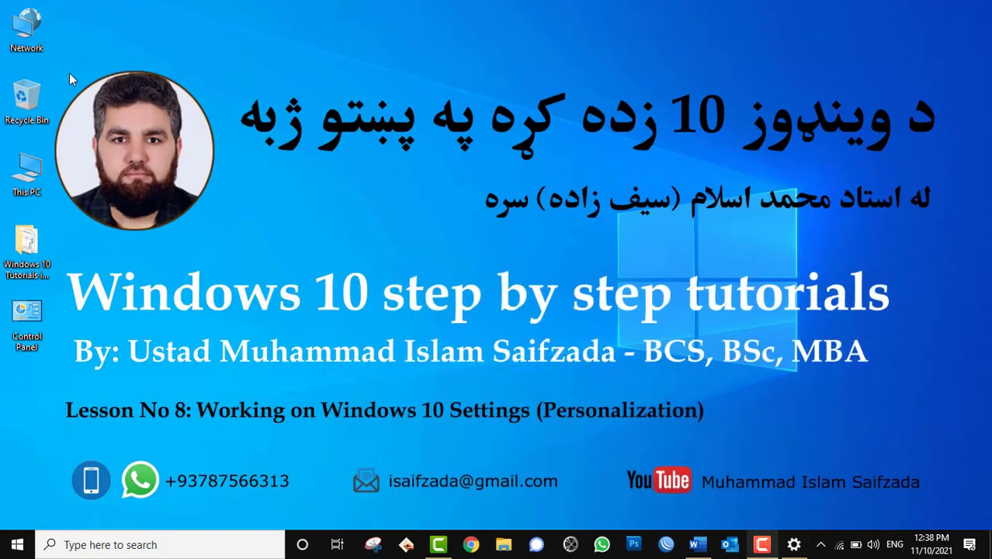
right_click(211, 92)
click(233, 132)
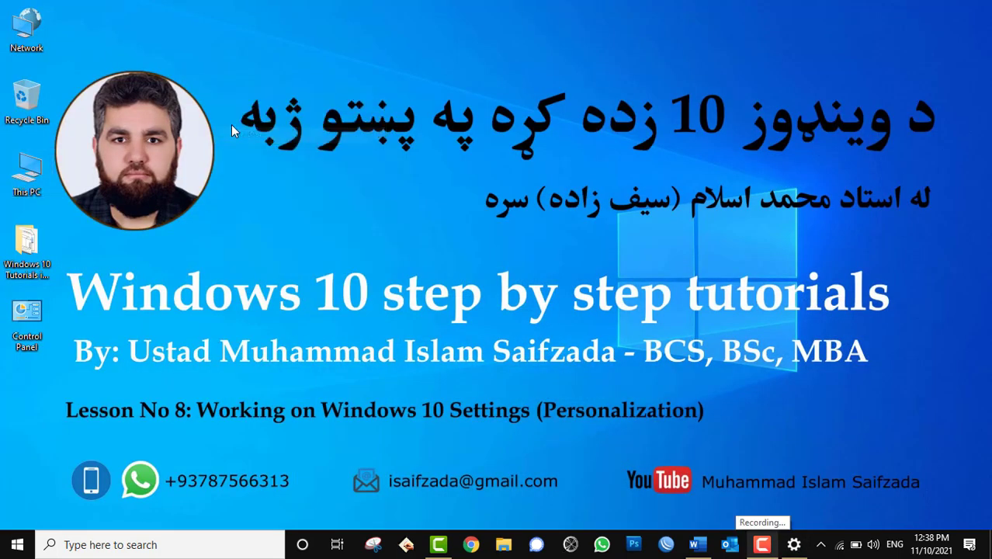
right_click(260, 90)
mouse_move(386, 118)
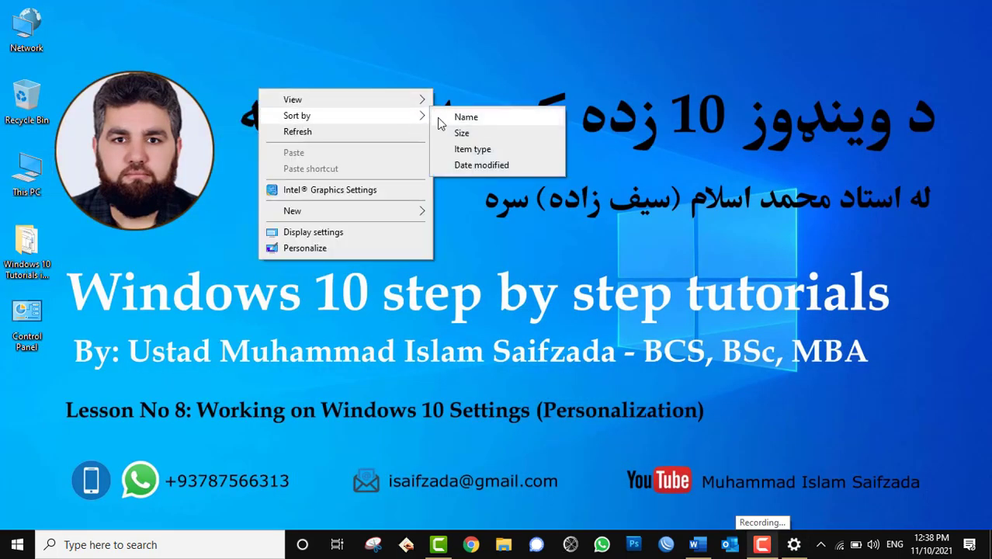
click(464, 115)
Open This PC in a maximized window and examine the recent files listed in Quick access
double_click(27, 29)
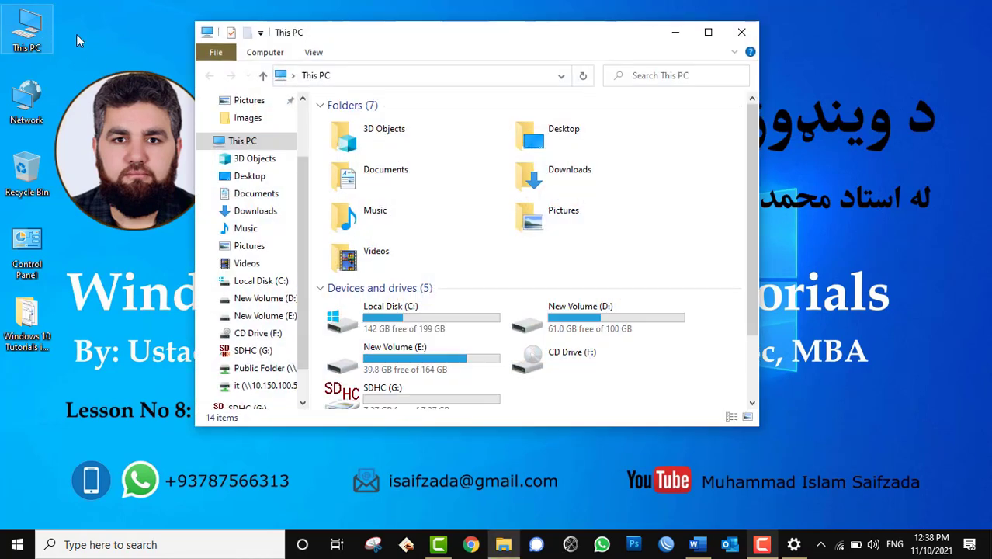
double_click(366, 35)
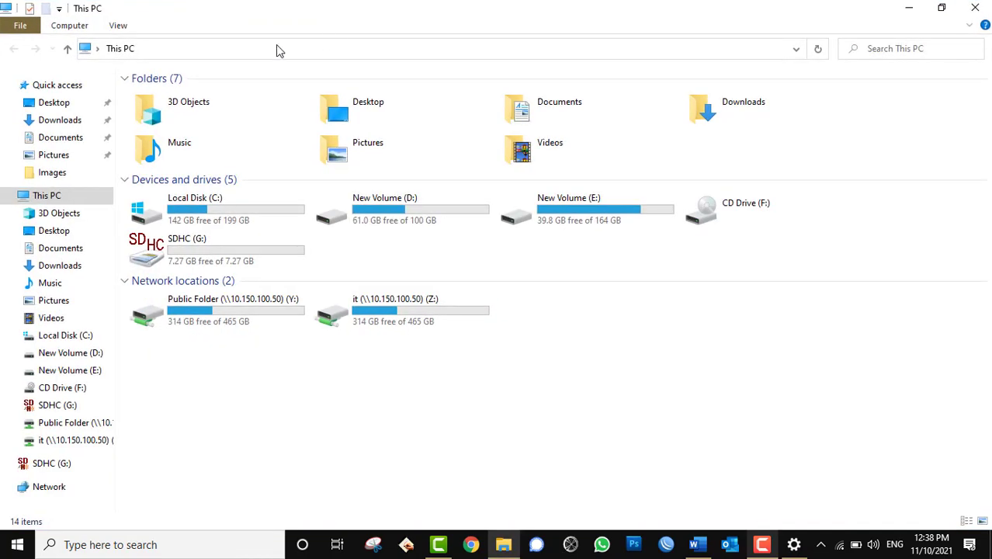
click(51, 88)
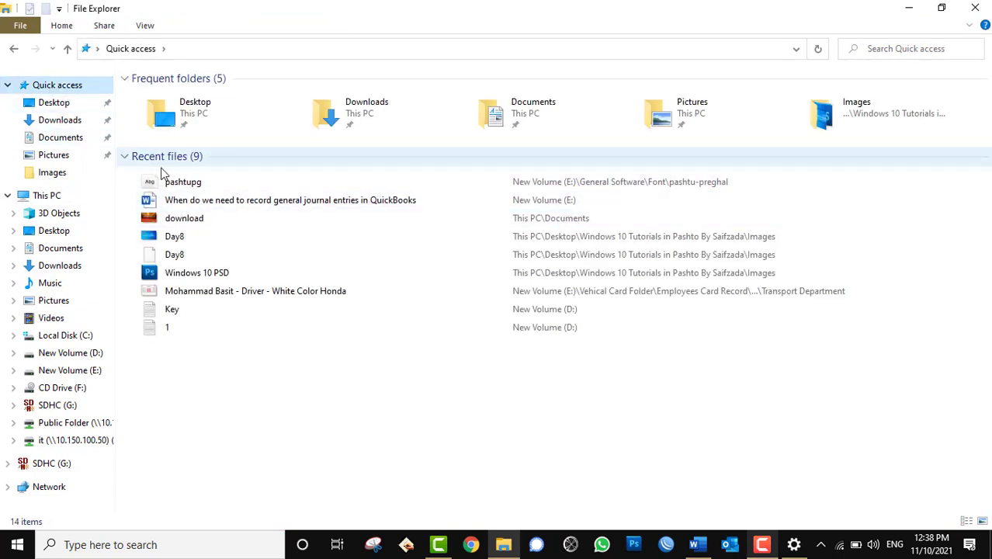
drag(252, 379, 182, 191)
click(265, 381)
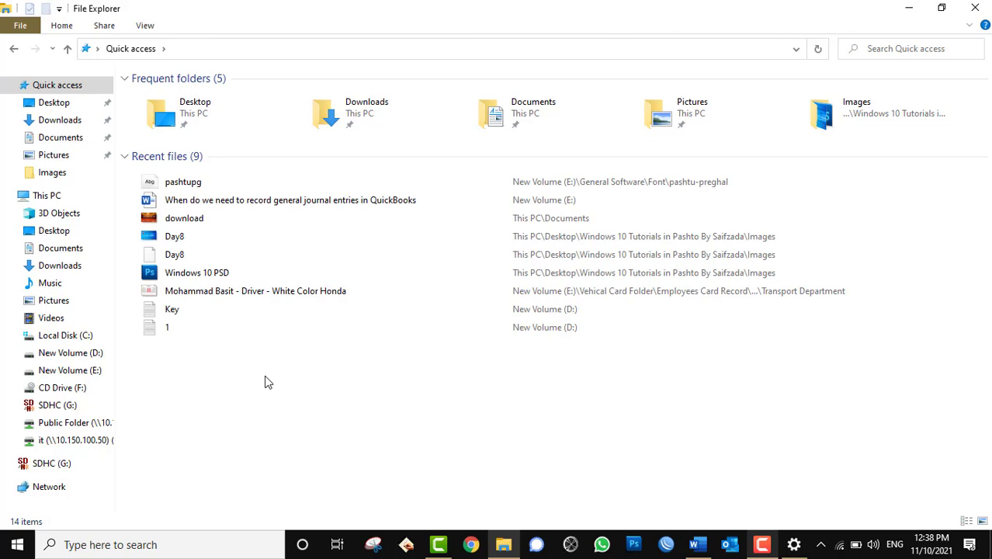
drag(264, 376, 195, 194)
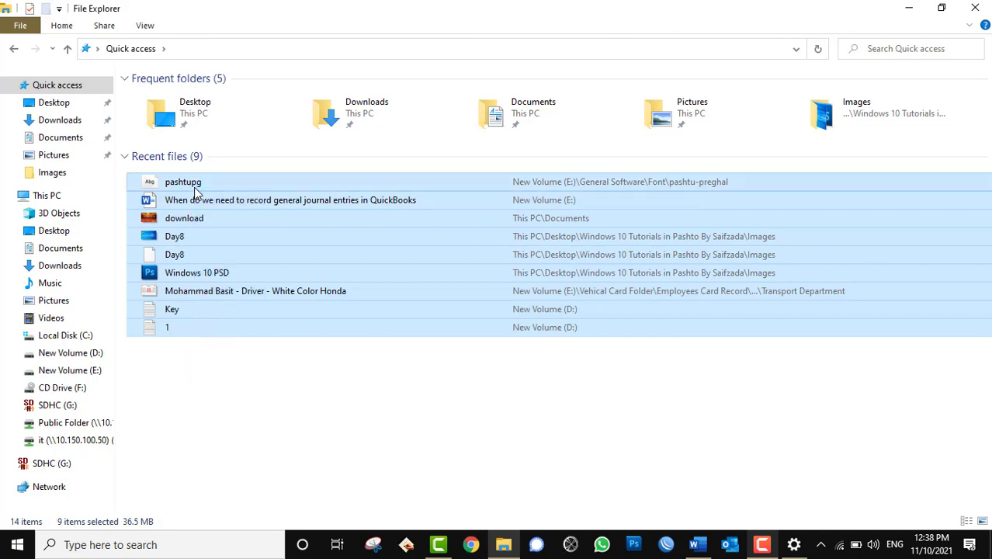
click(273, 424)
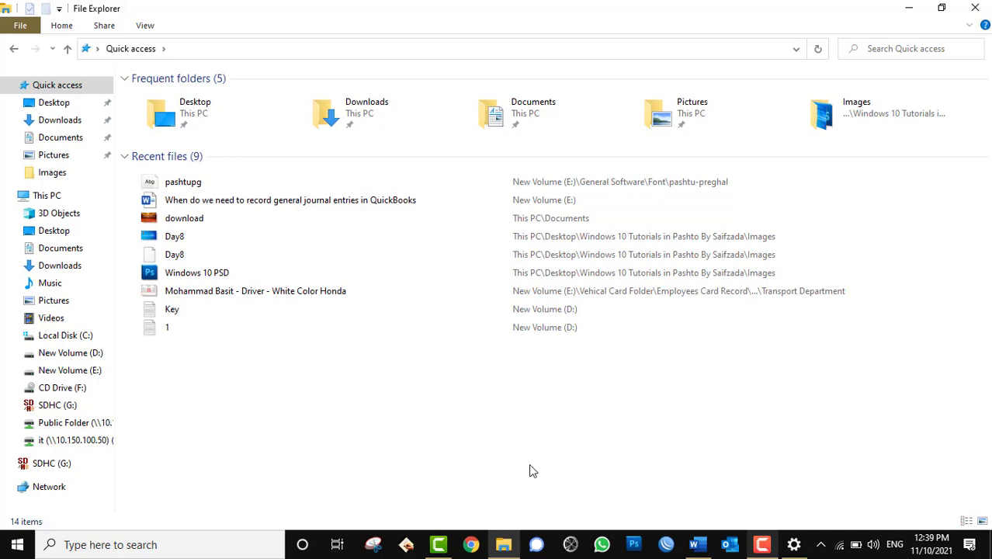
Turn off Show recently opened items in Jump Lists on Start or the taskbar and in File Explorer Quick Access, then check Quick access
click(794, 544)
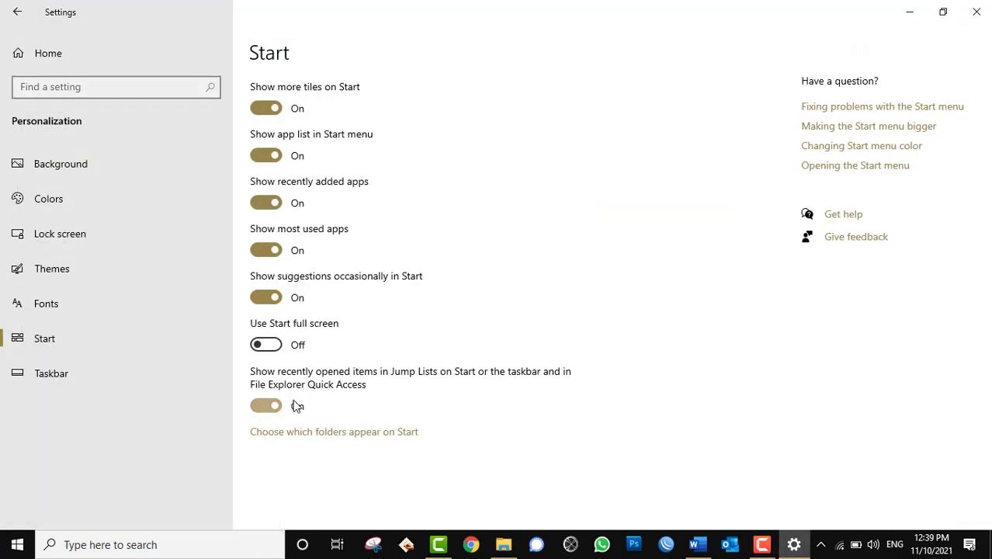
click(264, 406)
click(796, 543)
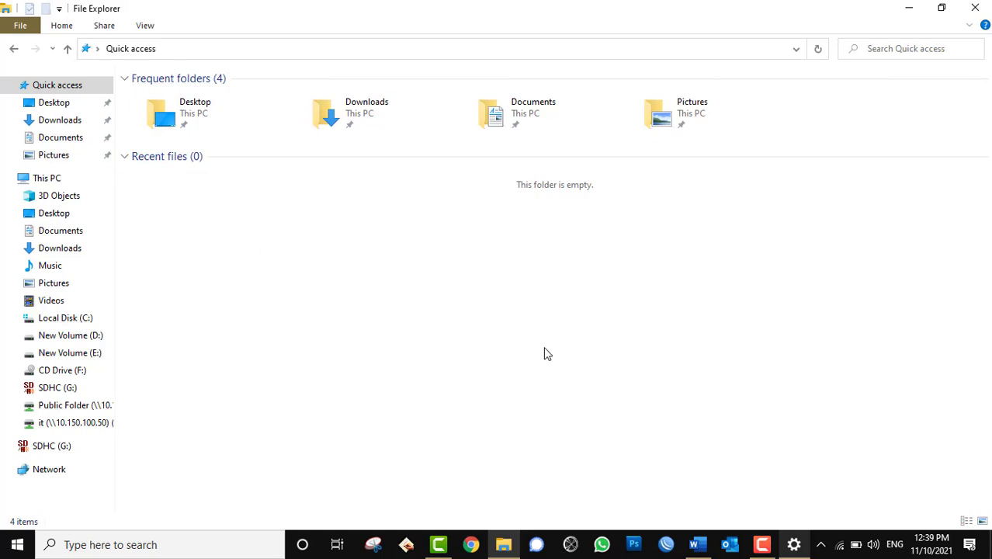
click(471, 545)
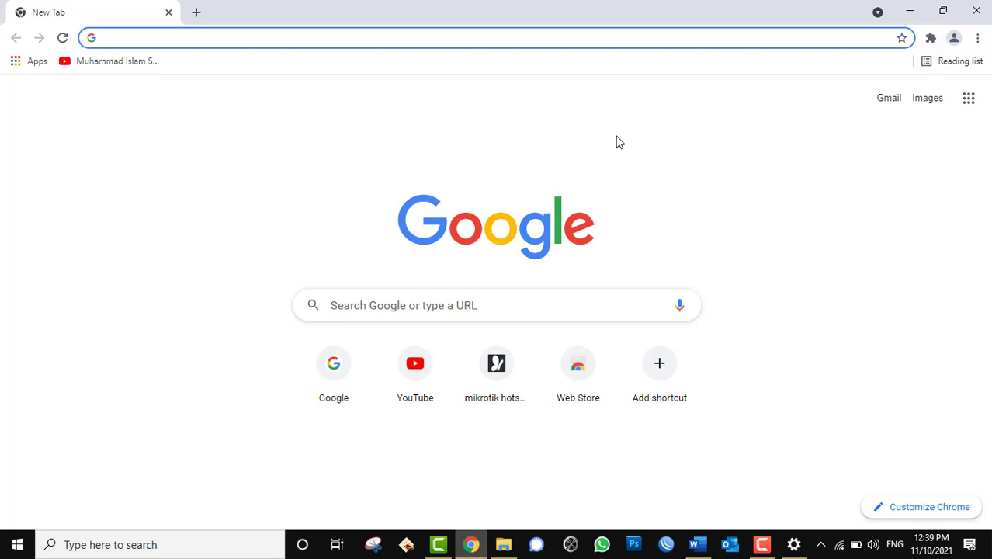
click(977, 8)
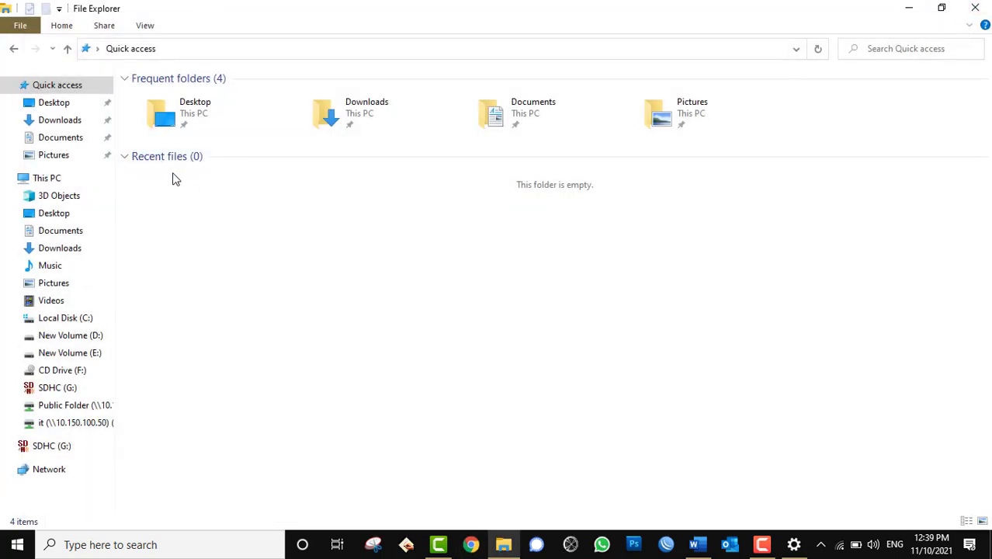
Turn the recently opened items option back on, and reopen This PC to check the recent files in Quick access
click(793, 544)
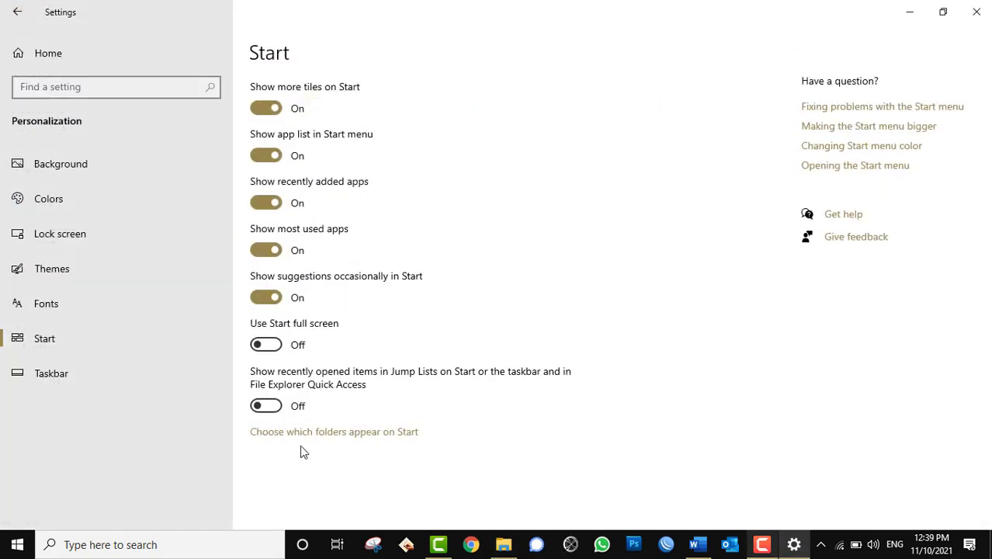
click(271, 407)
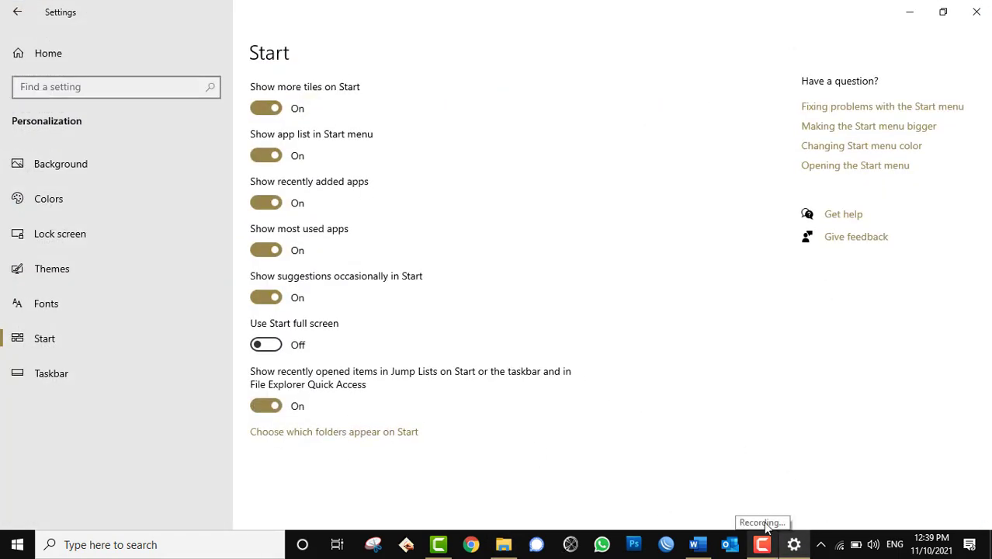
click(794, 544)
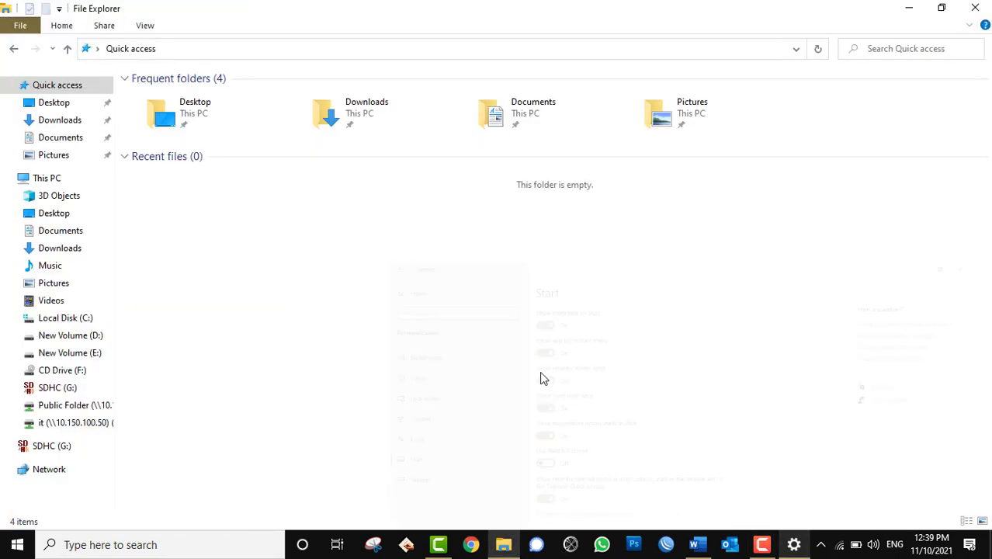
right_click(194, 196)
key(Escape)
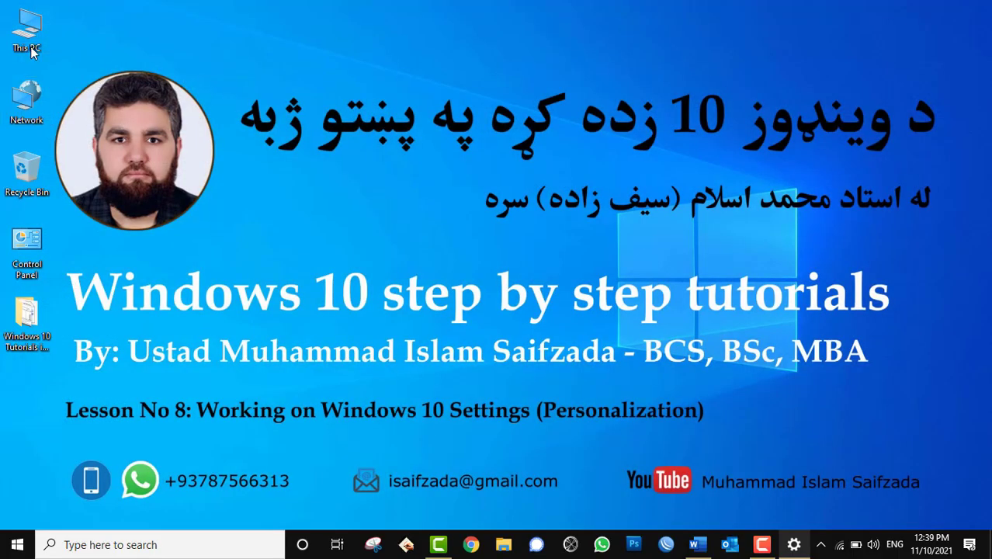
double_click(31, 46)
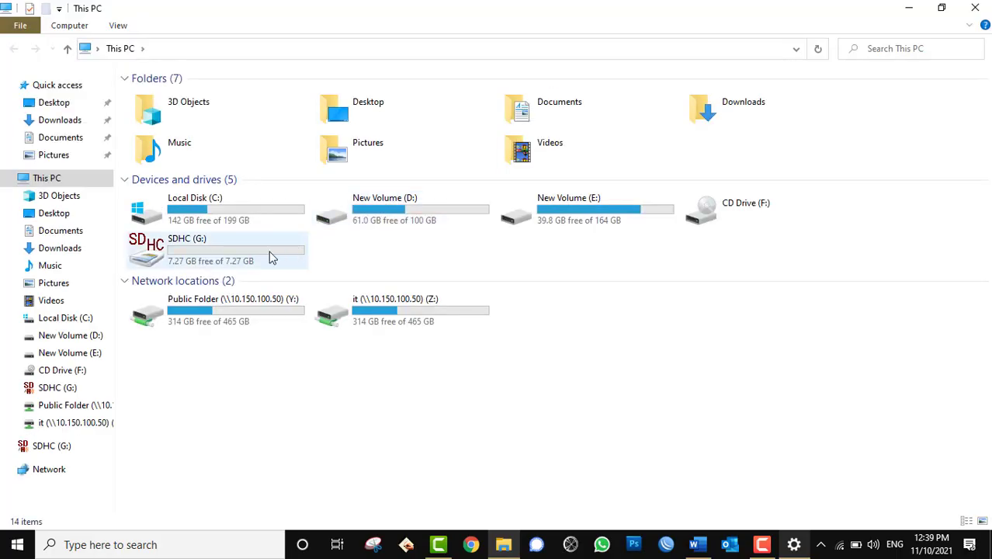
click(48, 86)
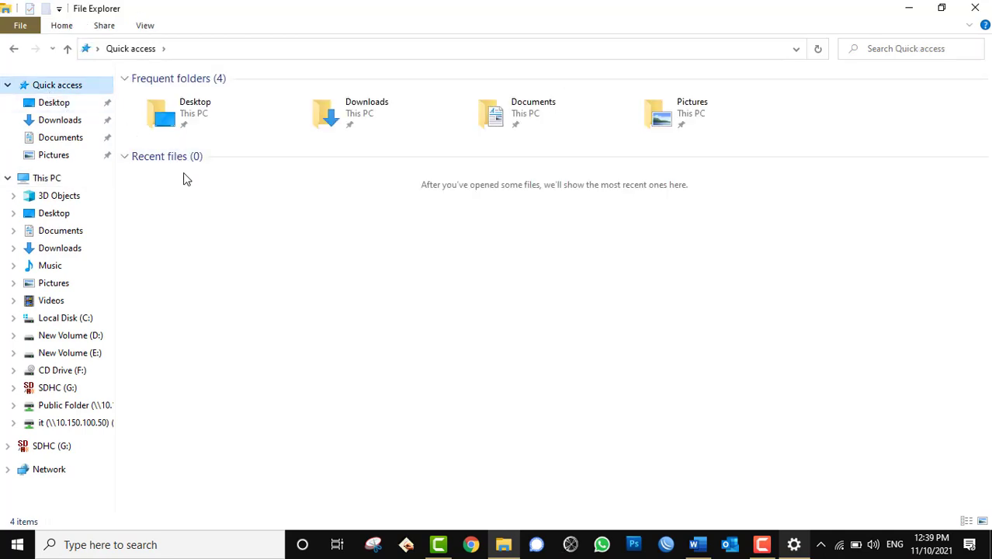
Open the eattendance picture from New Volume (E:) and close the viewer again
click(77, 177)
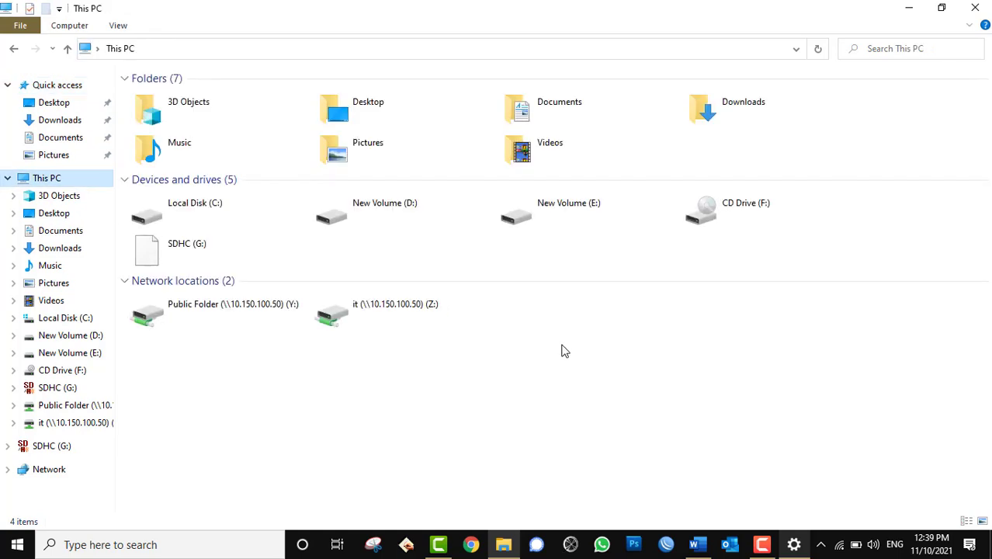
double_click(551, 219)
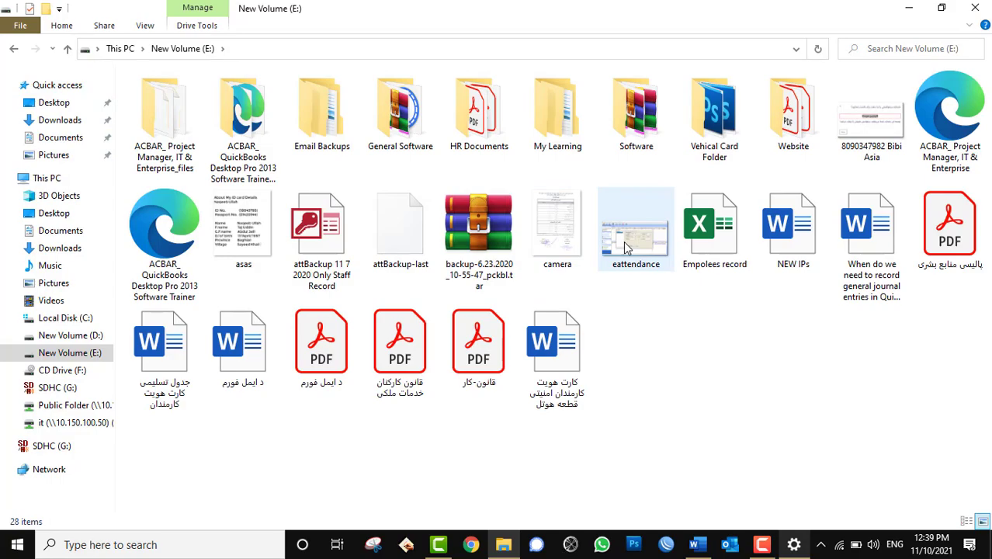
double_click(627, 246)
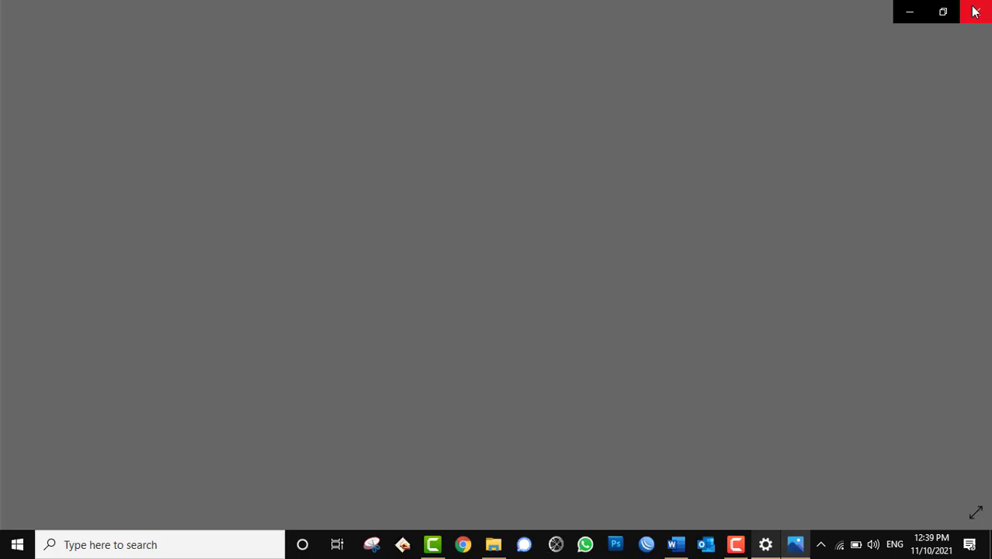
click(976, 11)
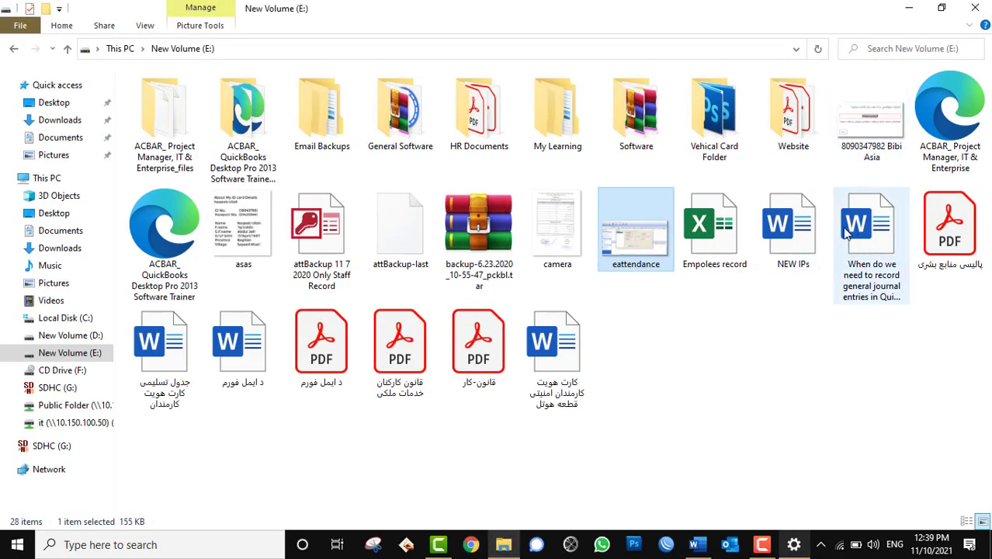
Open the Word document about recording general journal entries in QuickBooks, close it, and check the recent files in Quick access
double_click(853, 234)
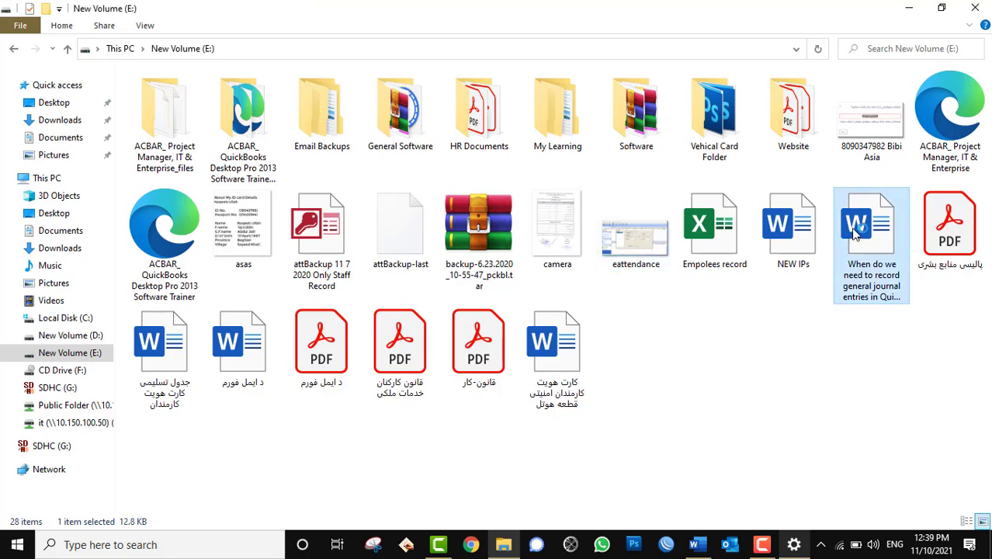
click(975, 11)
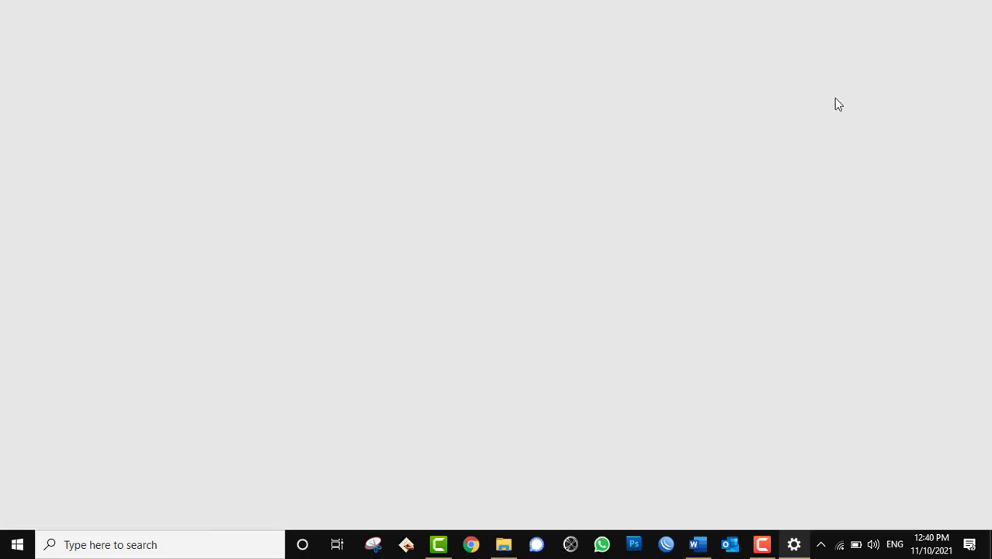
click(72, 83)
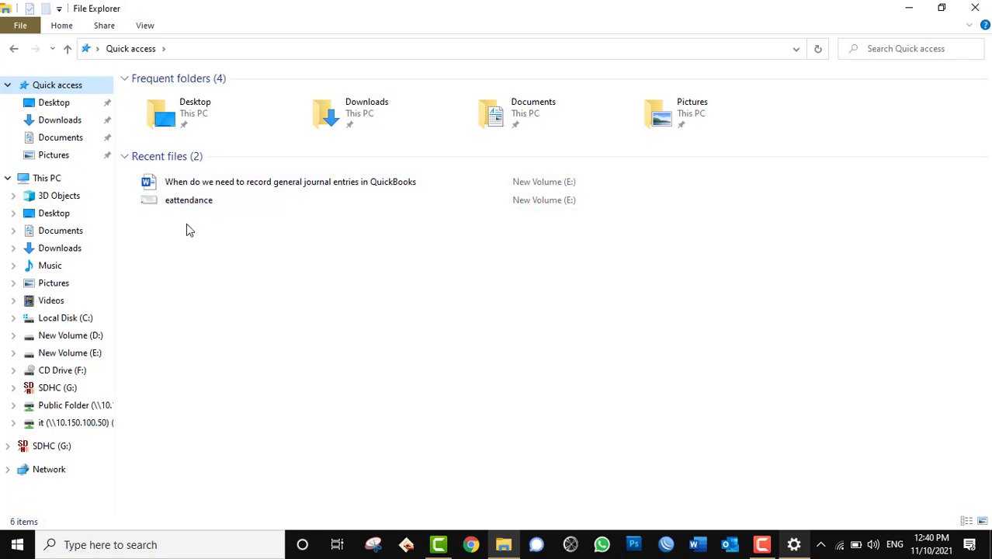
click(975, 8)
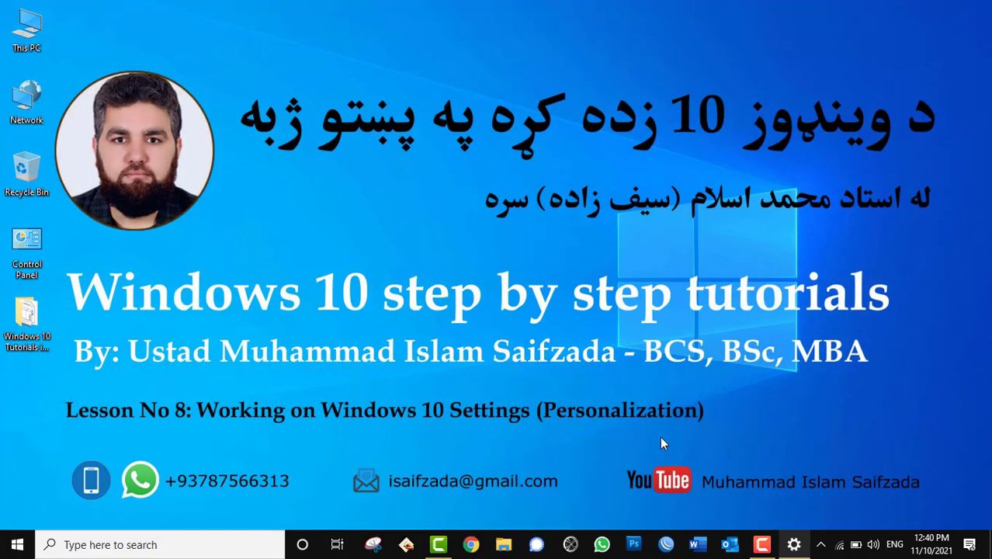
Return to the Start settings, look over the Taskbar settings page, and close Settings
click(805, 550)
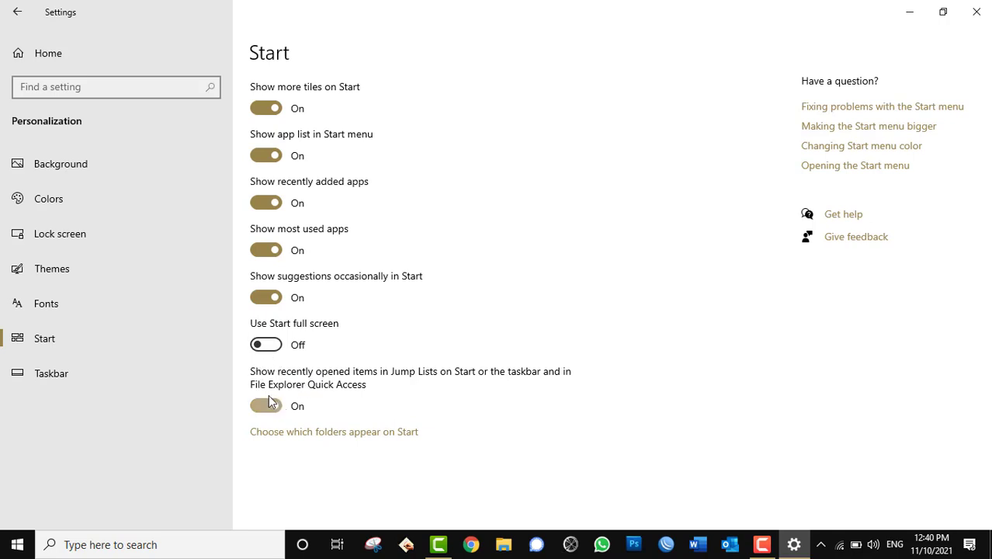
click(56, 372)
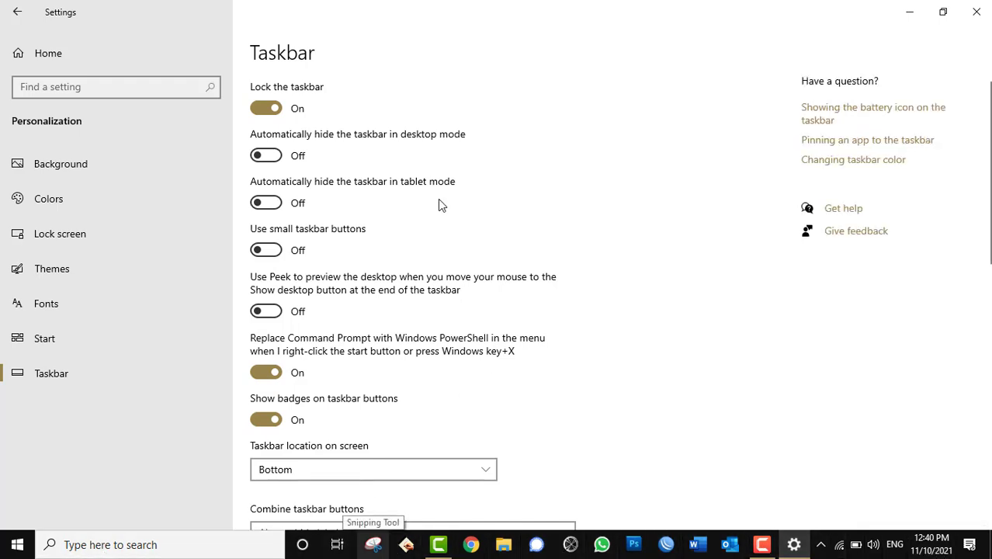
click(975, 13)
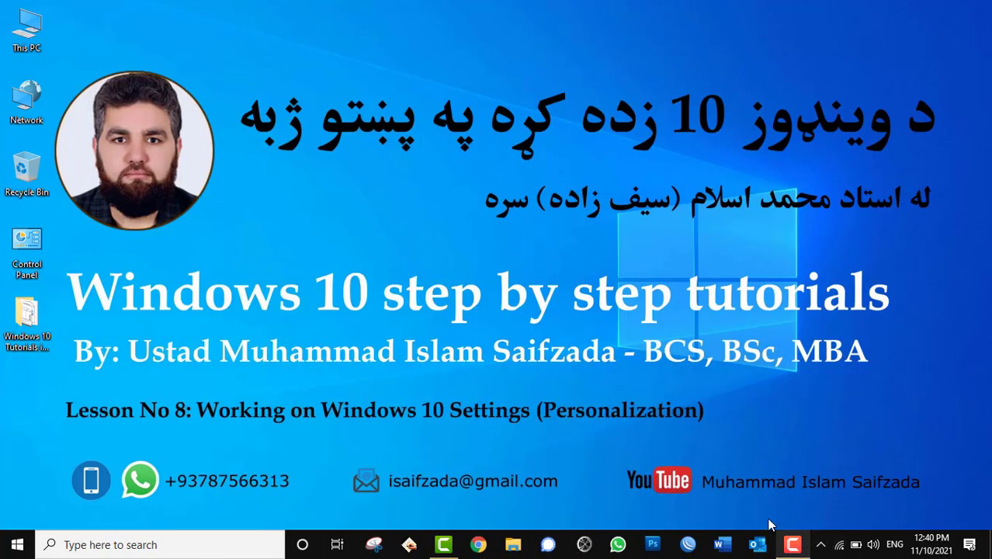
Unpin File Explorer and the chat app next to it from the taskbar
right_click(514, 536)
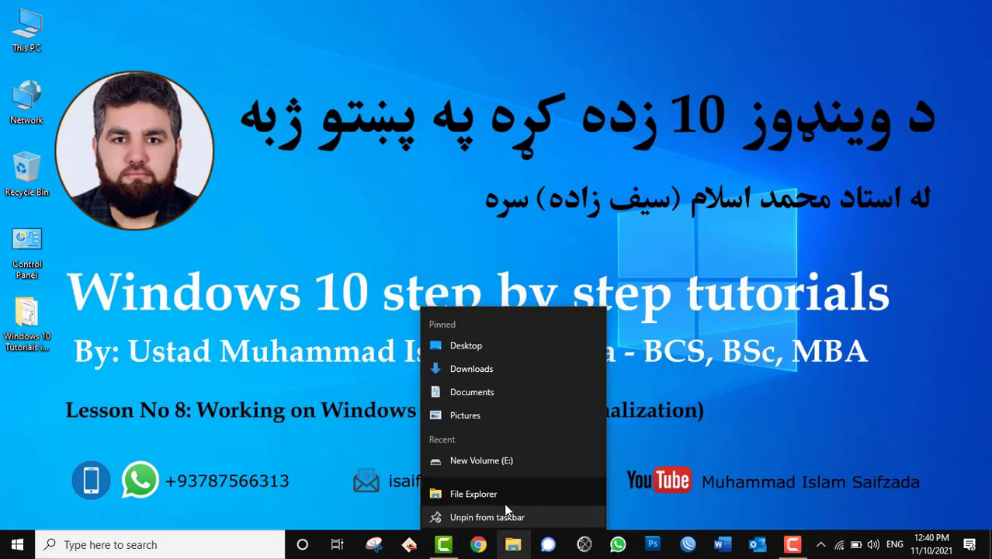
click(487, 514)
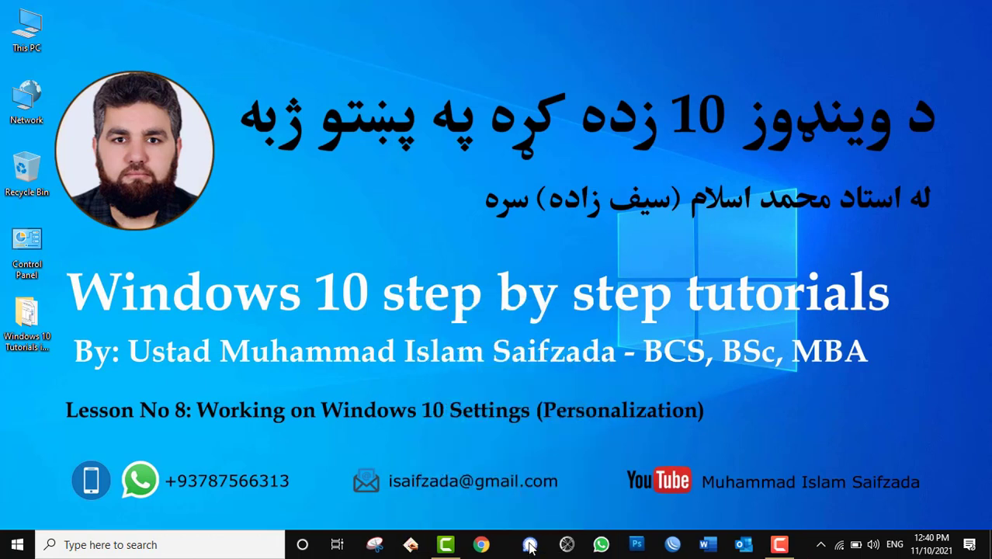
right_click(517, 543)
click(514, 522)
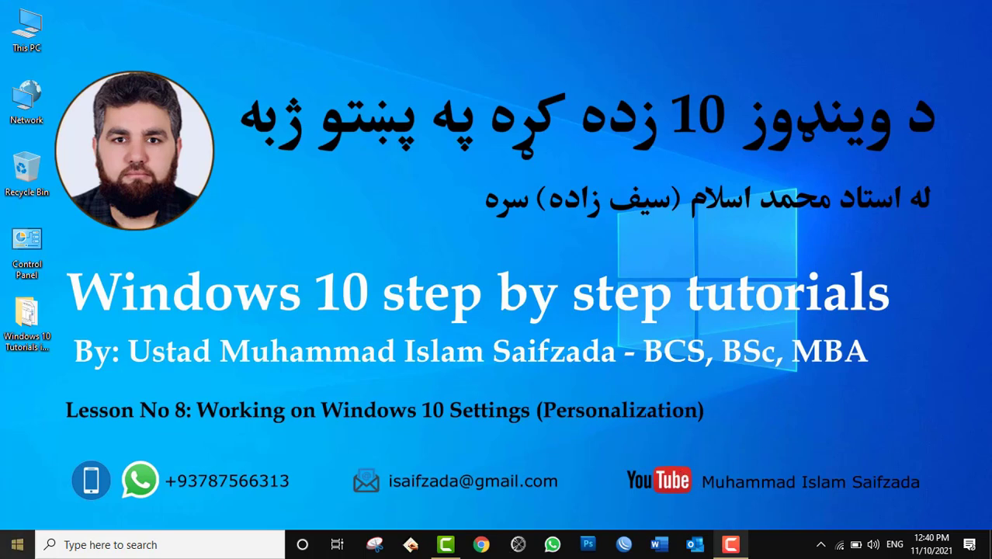
Reopen the Taskbar page of the Personalization settings and turn off Lock the taskbar
click(17, 545)
click(19, 478)
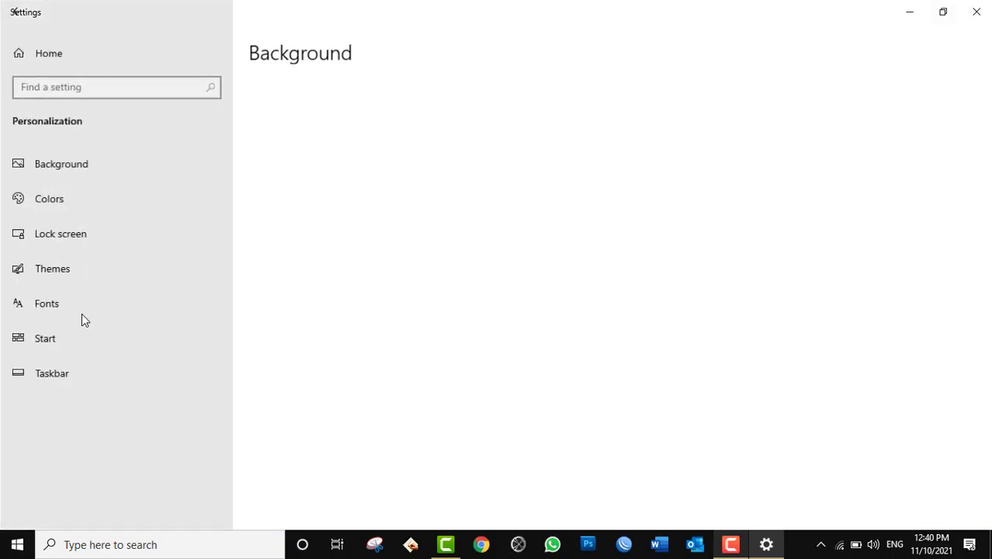
click(73, 376)
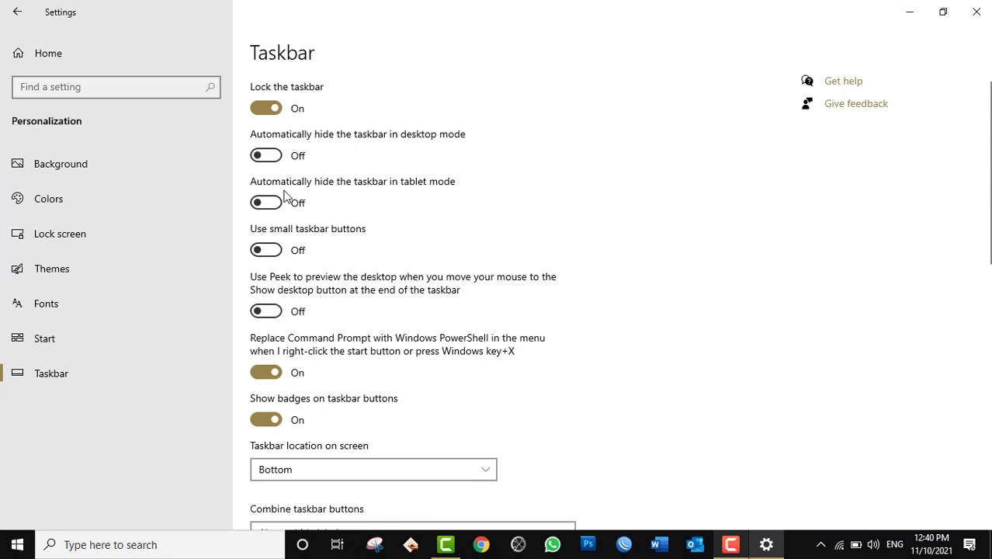
click(270, 110)
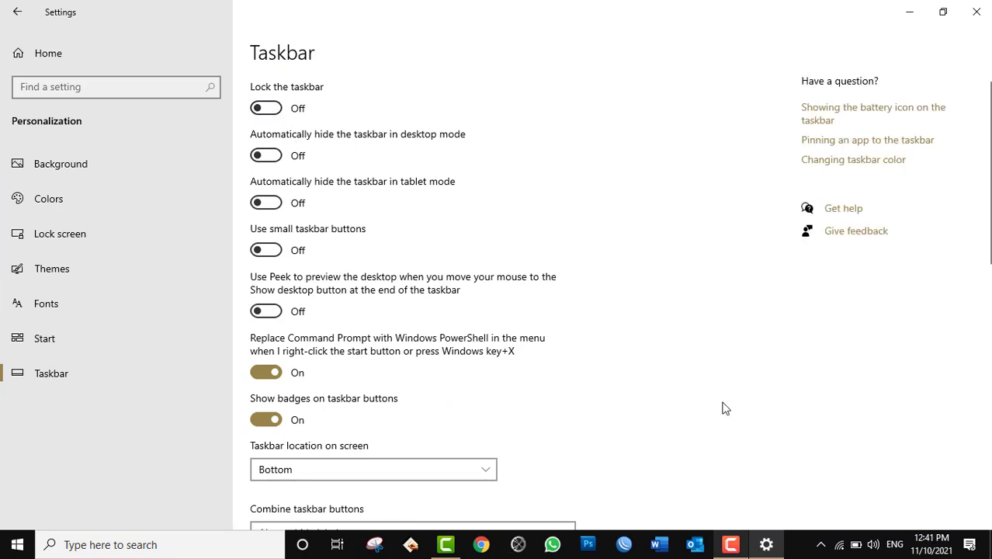
Minimize Settings, move the taskbar to the top and right edges of the screen, and check the Start menu there
click(767, 544)
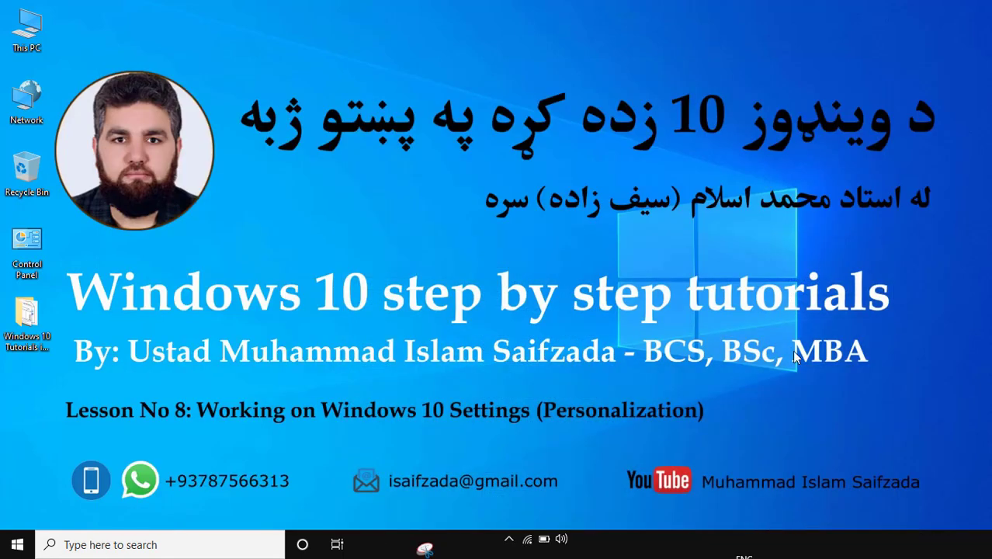
drag(808, 553, 651, 36)
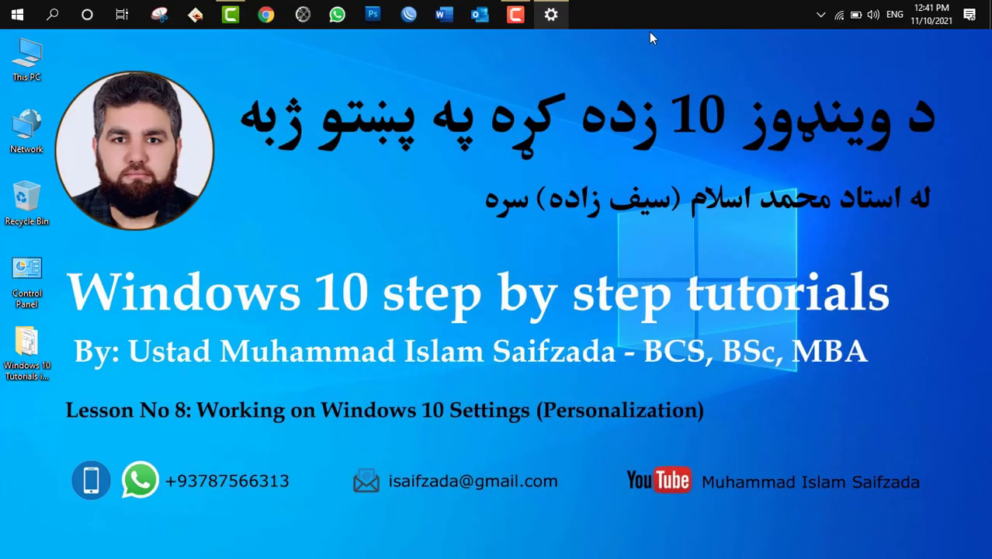
click(6, 8)
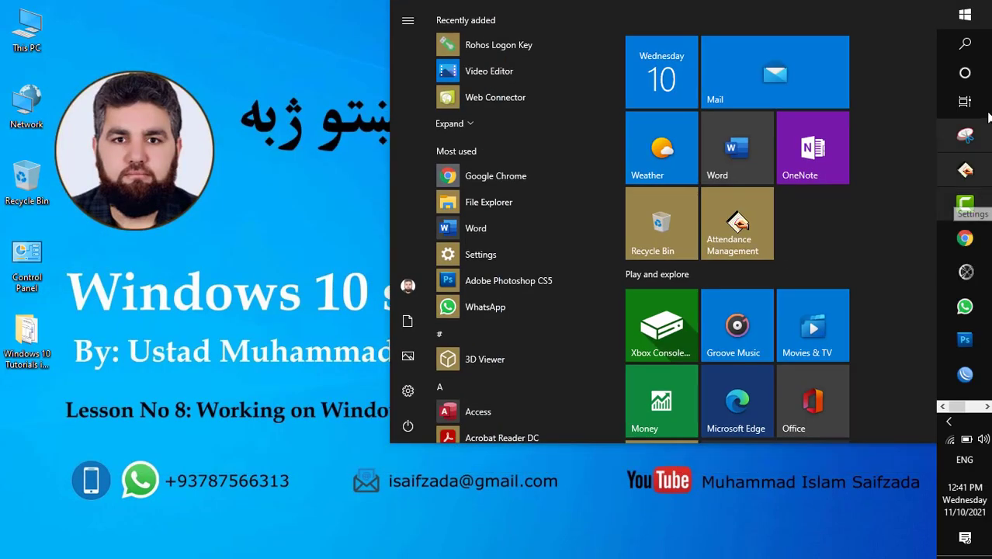
click(965, 14)
click(965, 14)
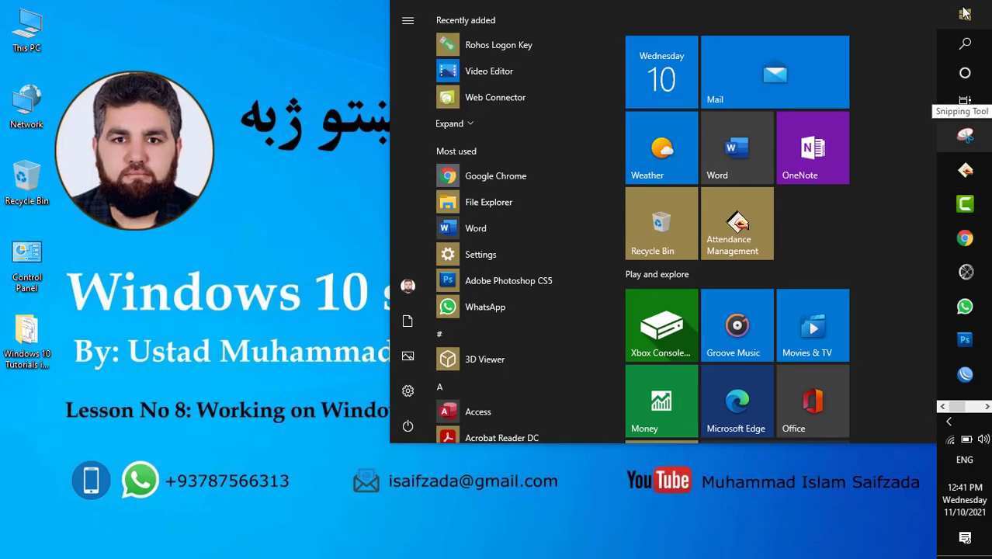
click(965, 14)
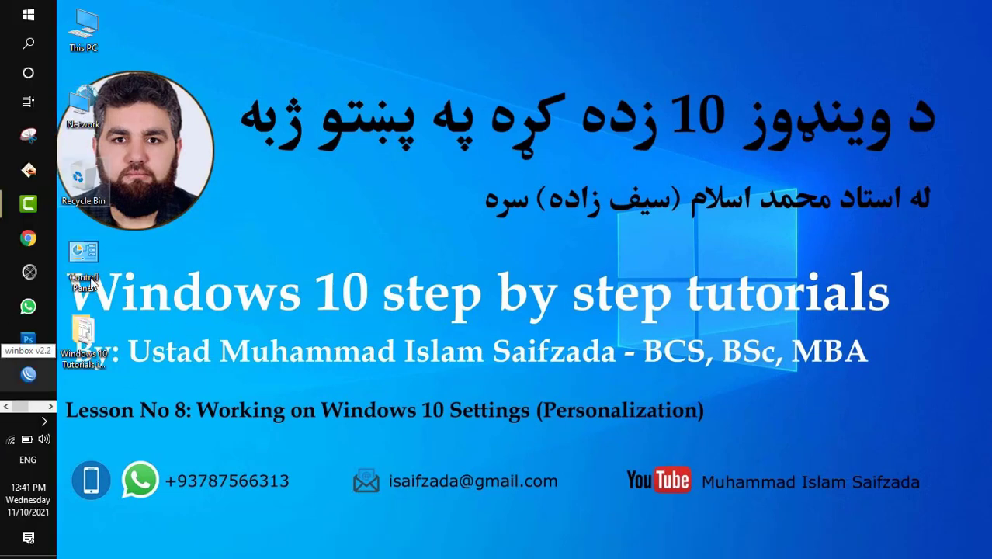
With the taskbar on the screen's left edge, check the pinned apps' shortcut menus and the hidden notification icons
right_click(29, 271)
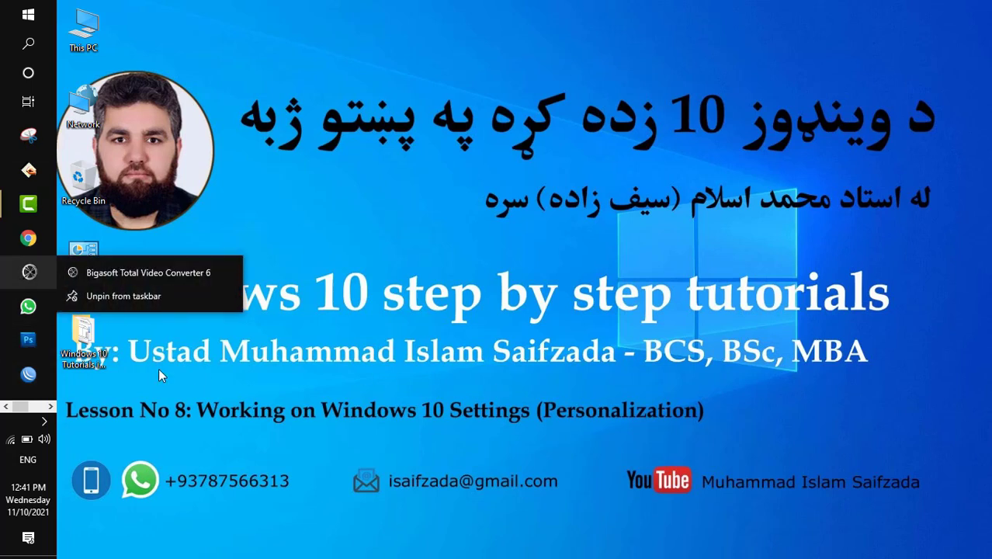
right_click(29, 374)
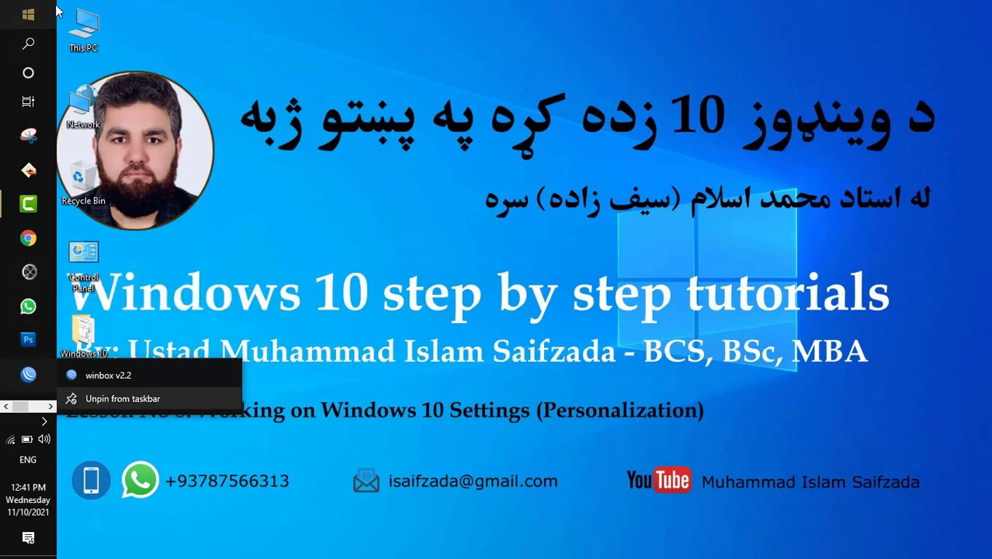
click(427, 6)
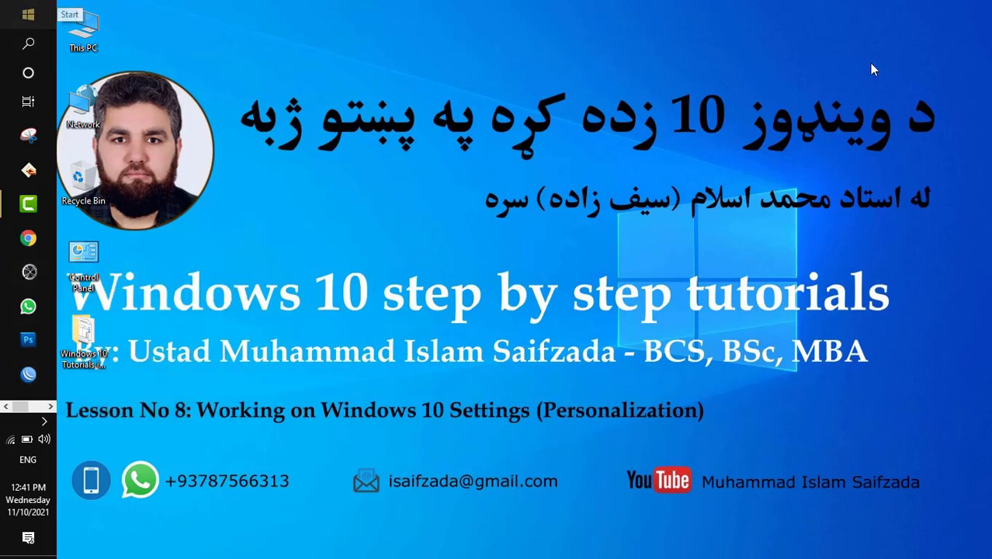
right_click(28, 204)
click(227, 97)
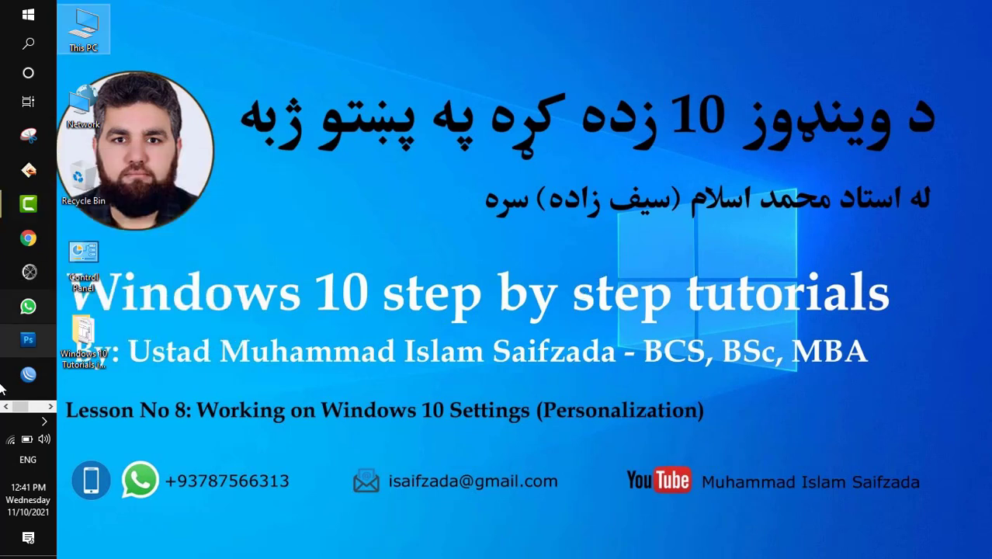
click(44, 424)
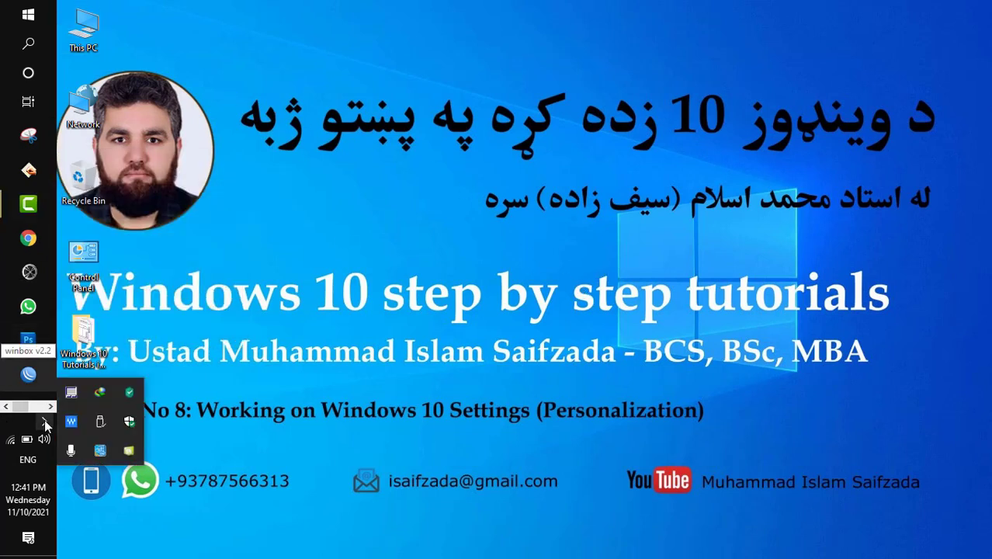
click(464, 342)
right_click(28, 306)
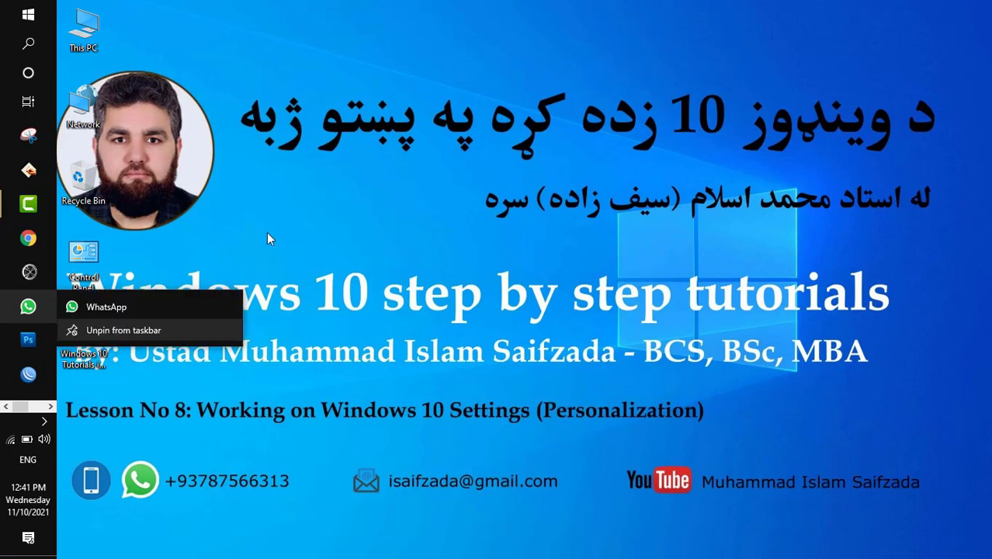
right_click(28, 204)
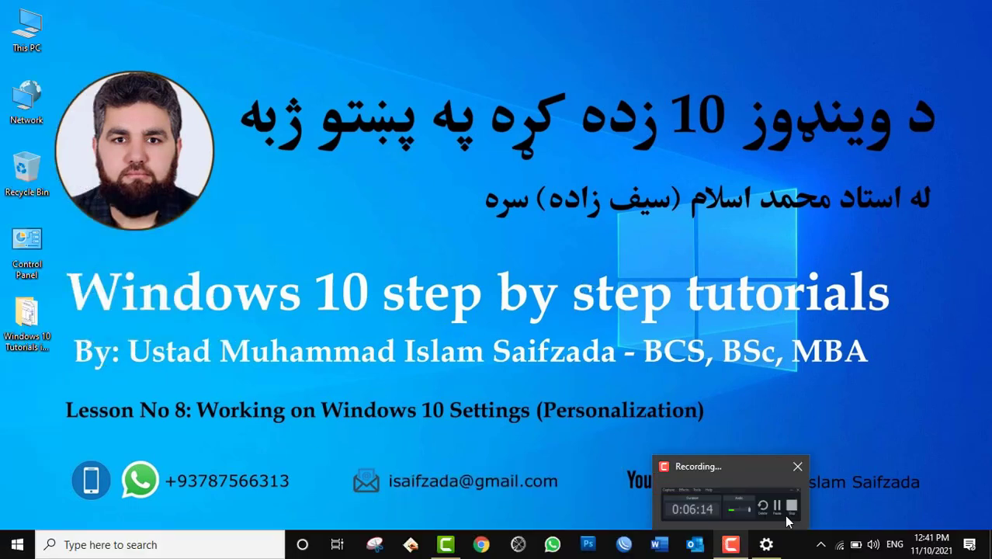
Return to the Taskbar settings and turn Lock the taskbar back on
click(766, 544)
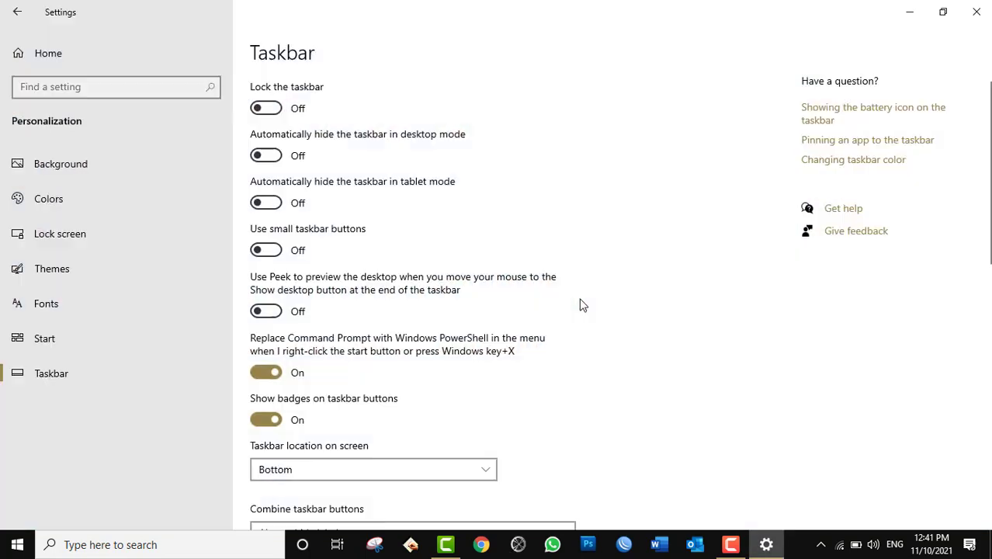
click(267, 109)
click(792, 551)
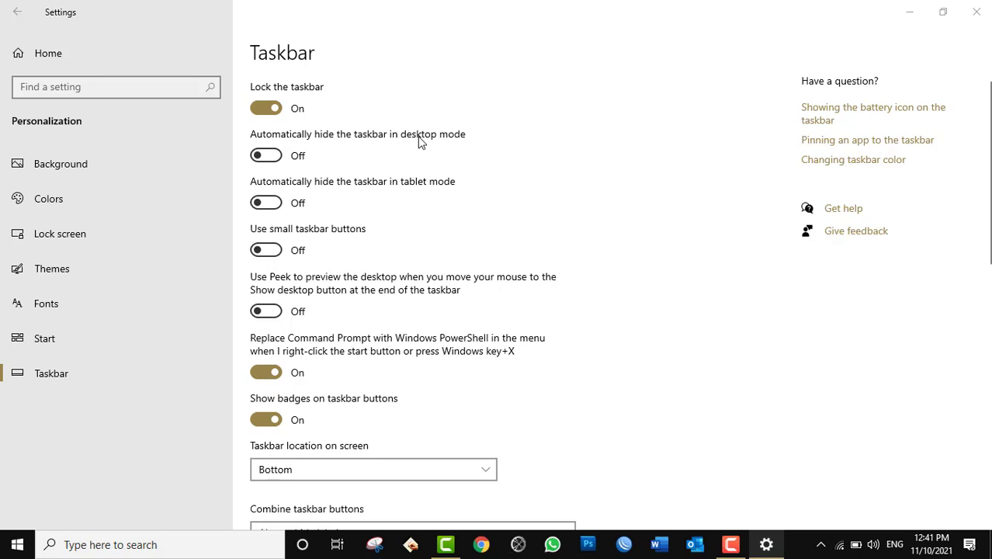
Minimize Settings, switch the computer to Tablet mode to view the full-screen layout, and turn Tablet mode off again
click(764, 546)
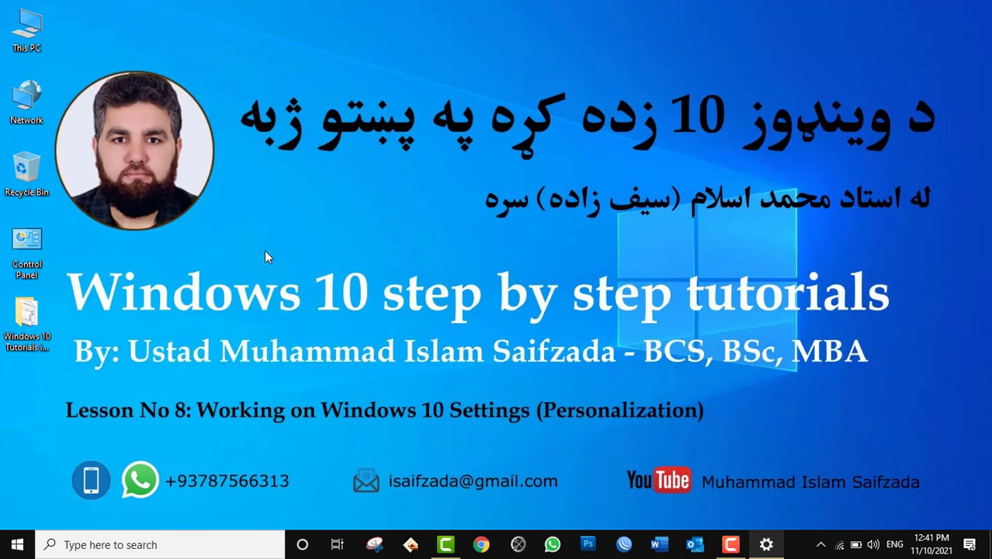
click(969, 546)
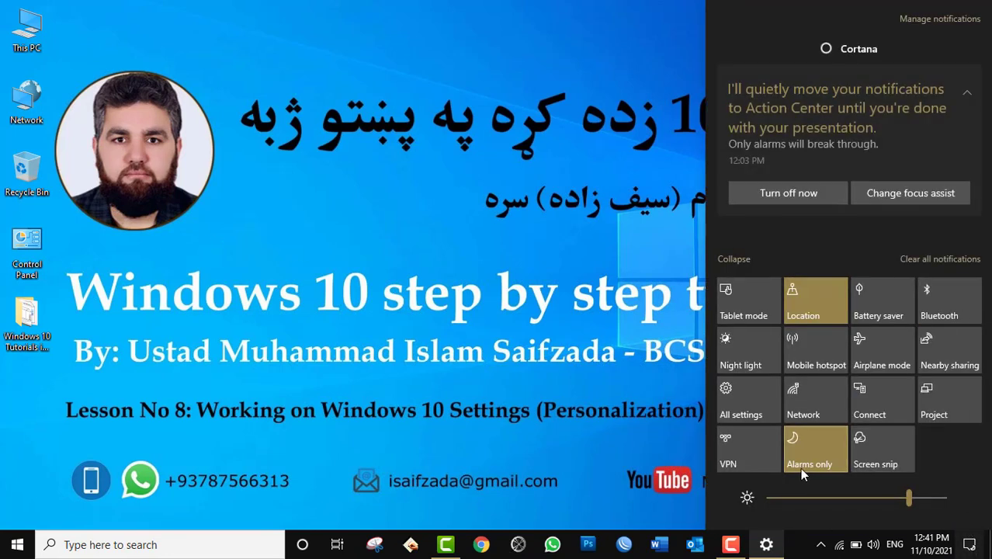
click(732, 309)
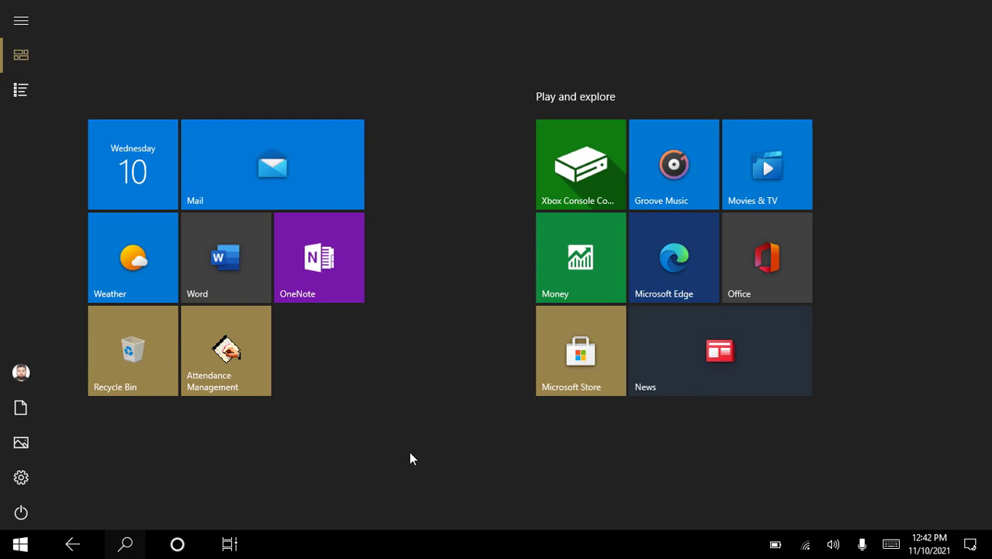
click(970, 546)
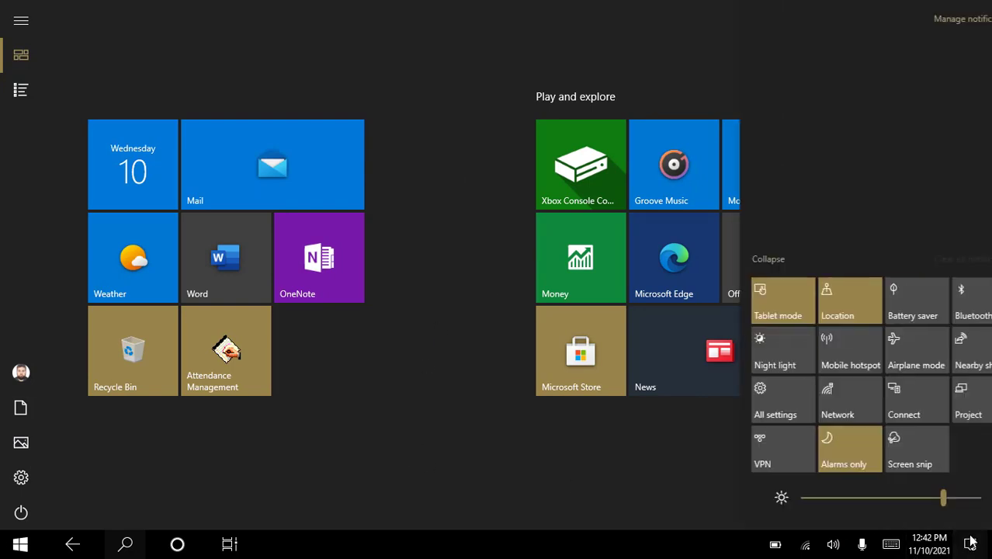
click(761, 300)
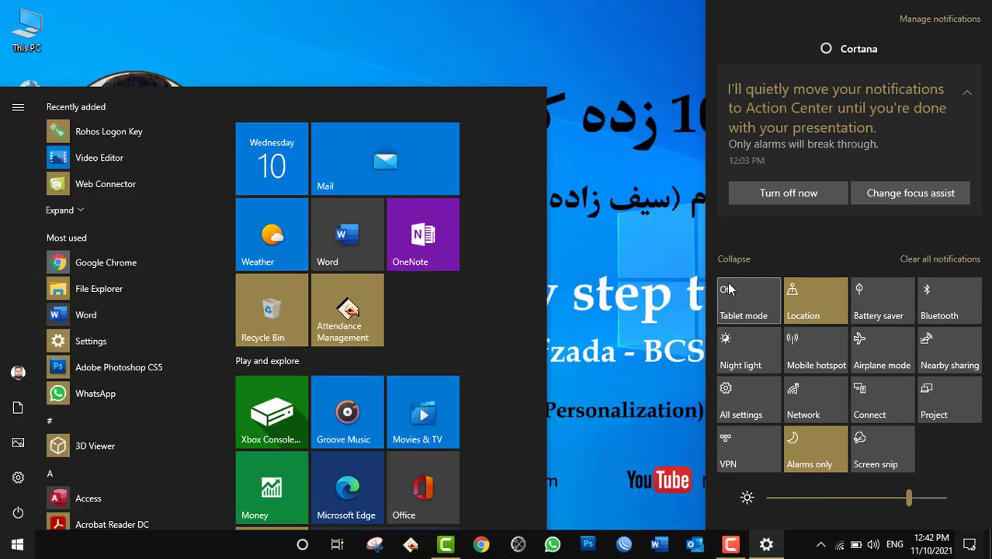
click(597, 171)
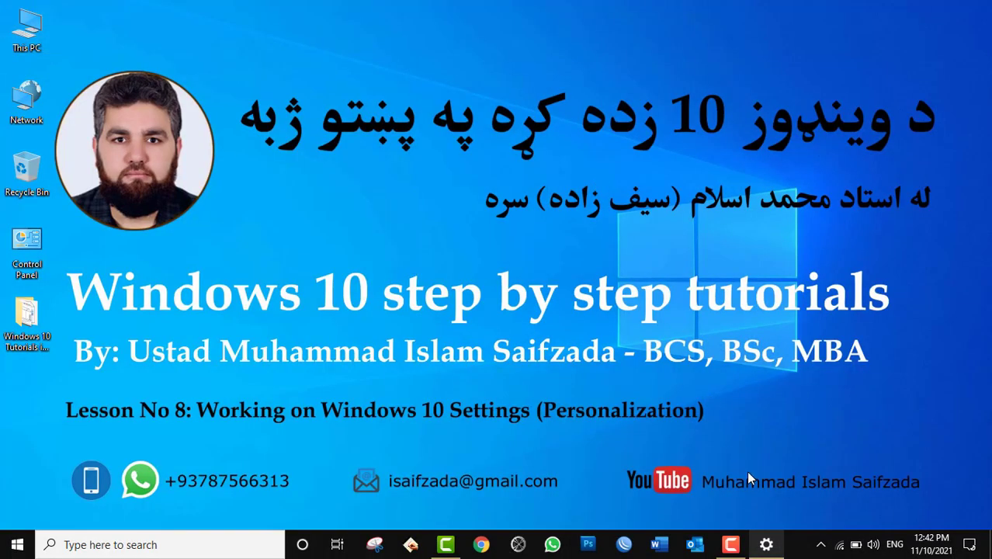
Return to the Taskbar settings and turn automatic hiding of the taskbar in desktop mode on and off again
click(766, 545)
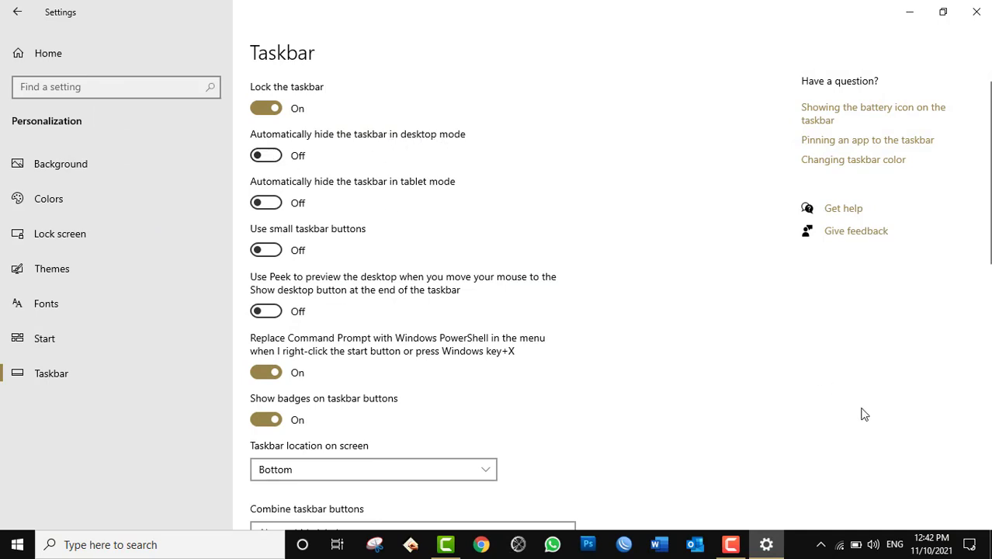
click(969, 544)
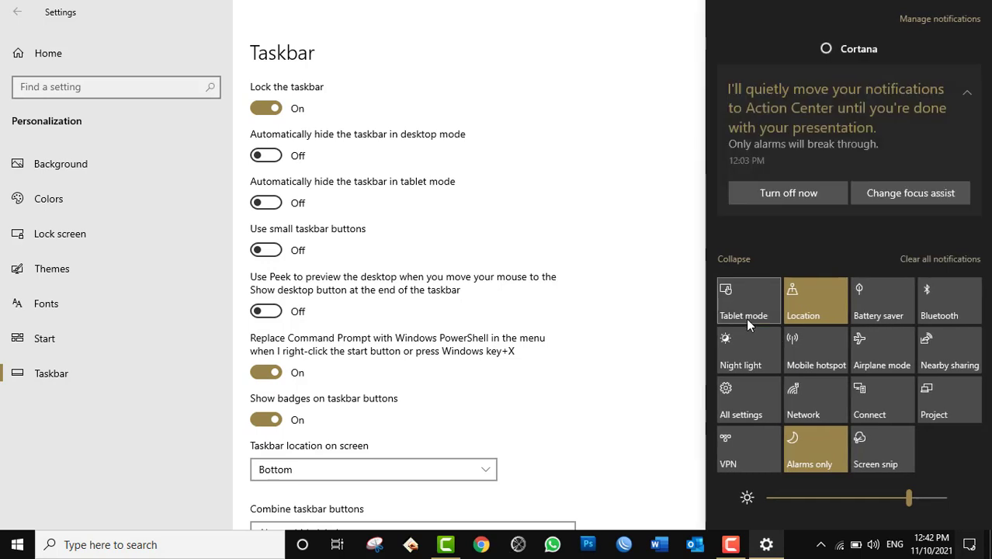
click(635, 262)
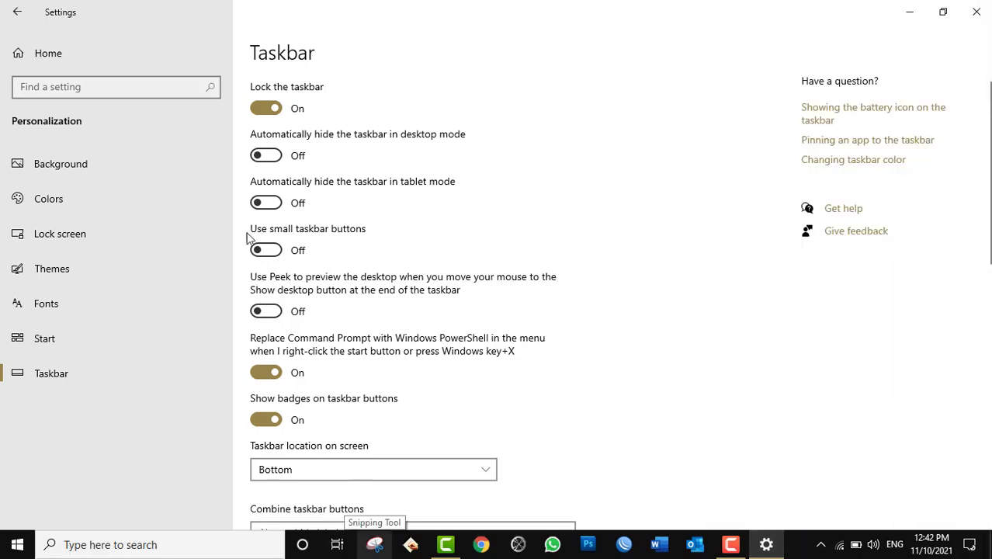
click(266, 155)
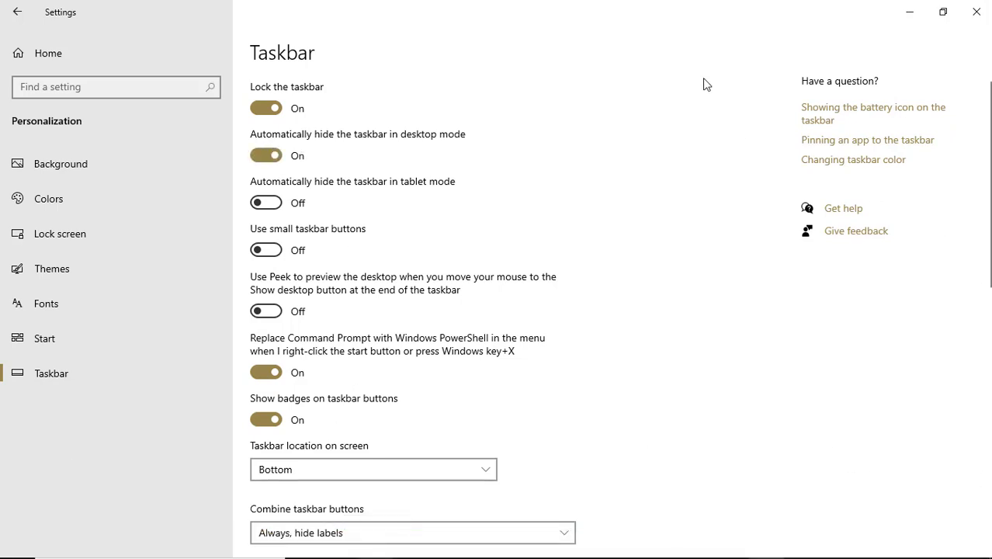
click(260, 161)
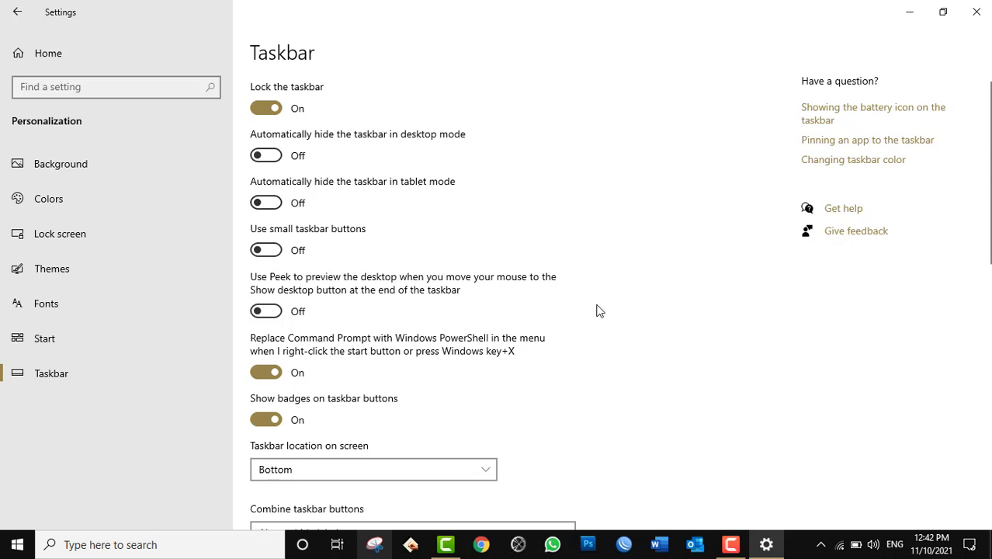
Switch to Tablet mode, turn automatic hiding of the taskbar in tablet mode on and off, and leave Tablet mode
click(970, 546)
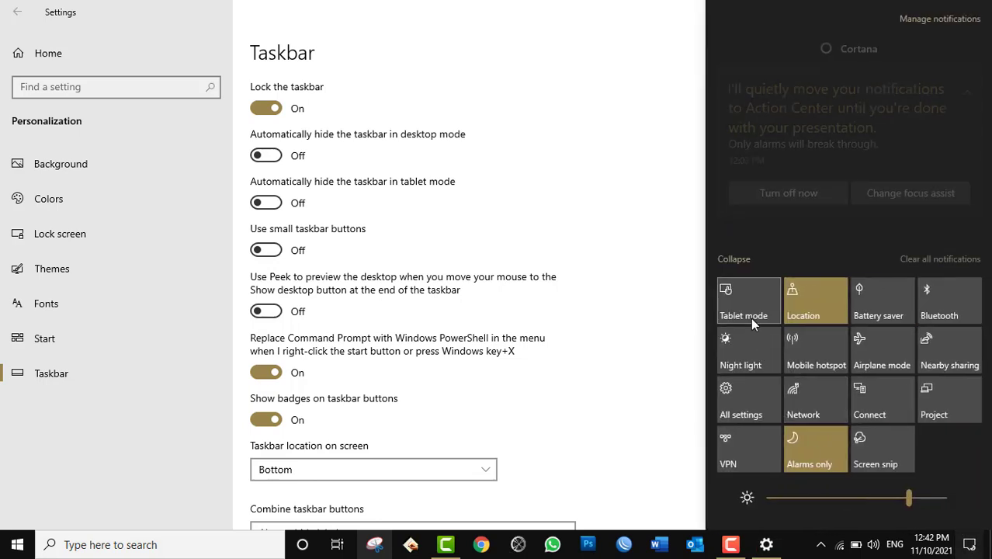
click(748, 305)
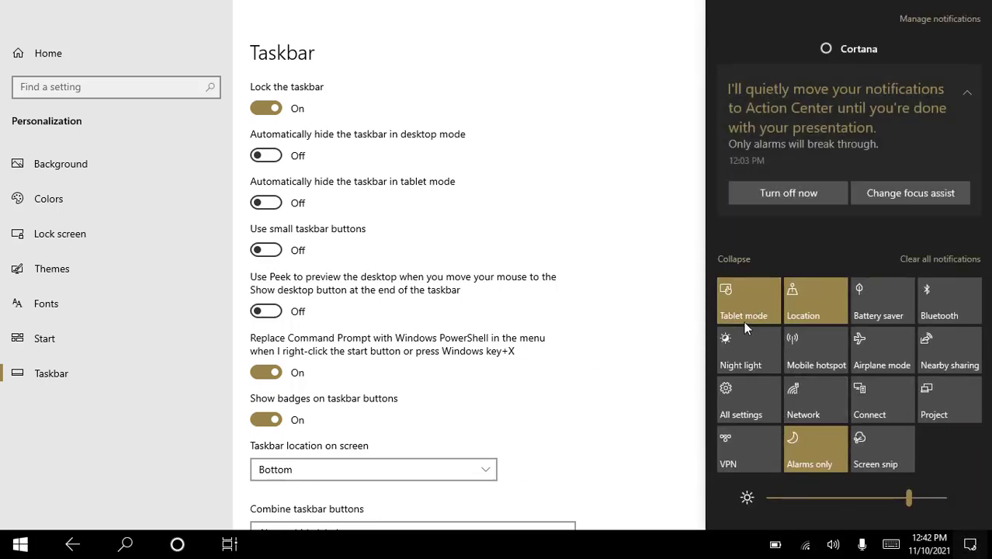
click(272, 203)
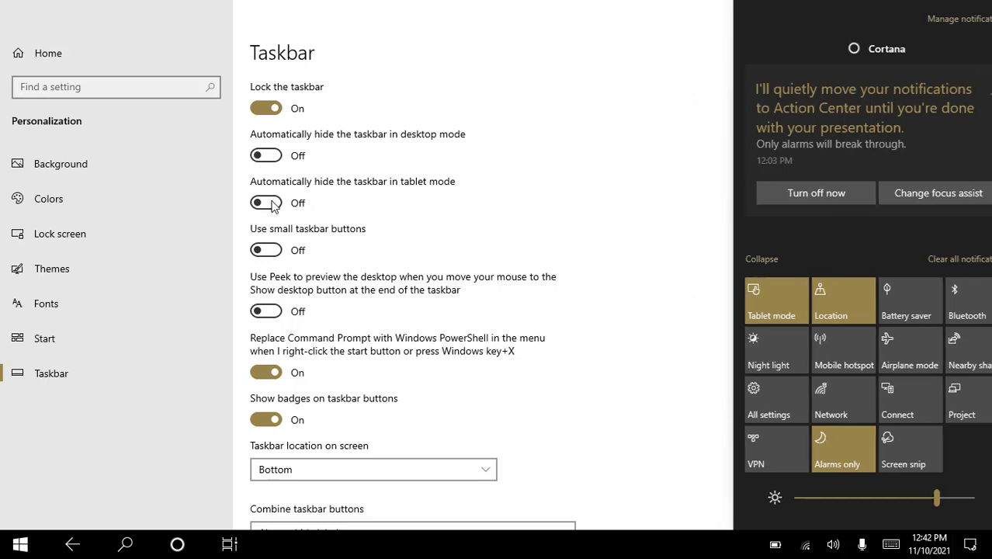
click(272, 204)
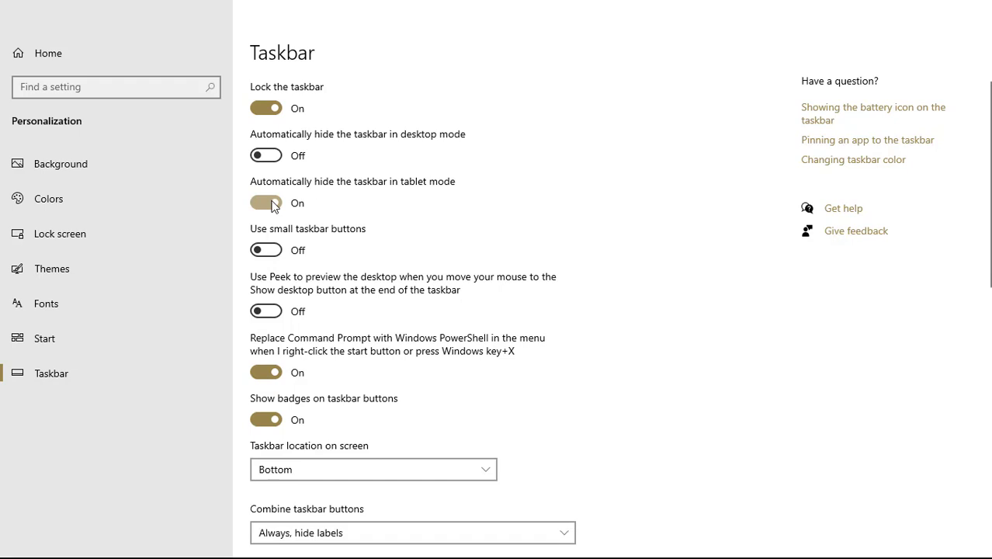
click(273, 205)
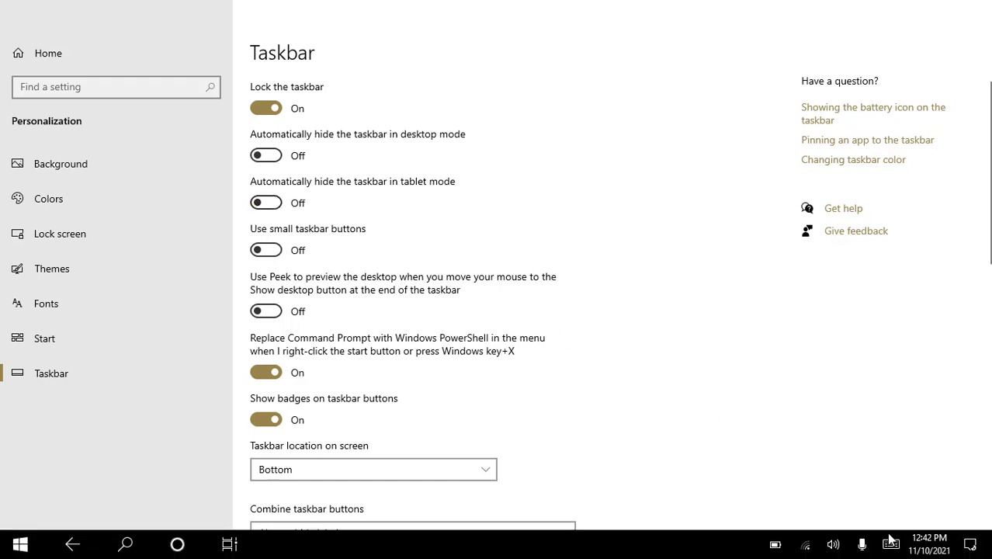
click(971, 544)
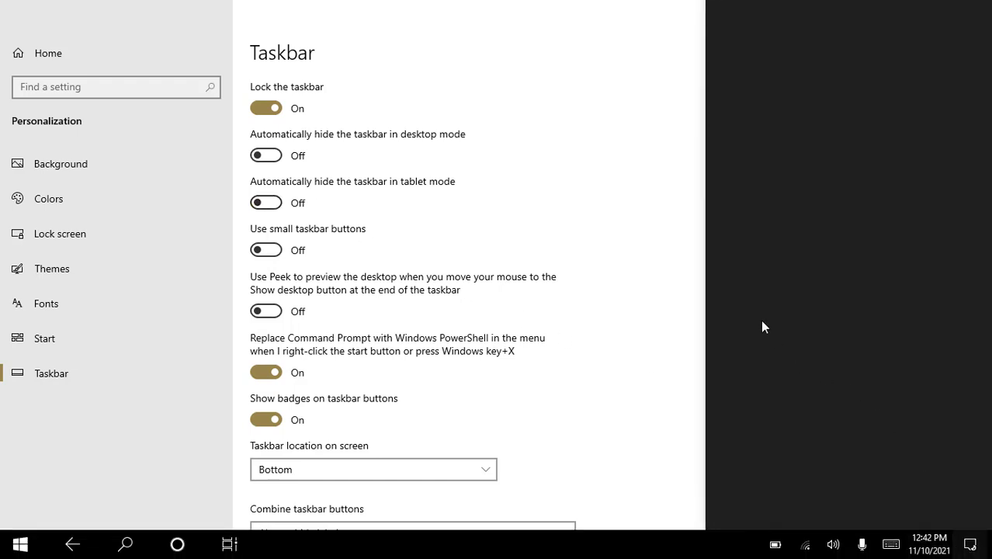
click(739, 316)
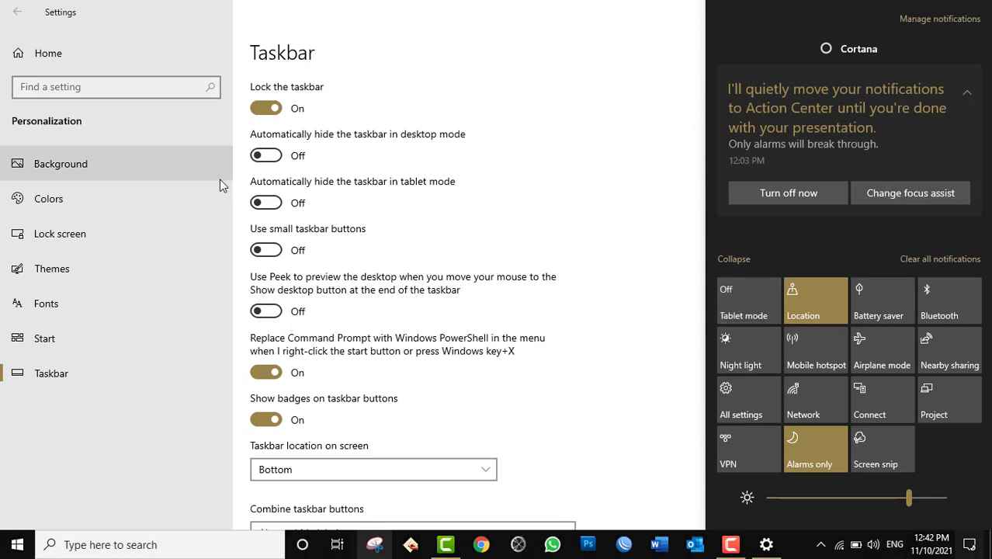
click(542, 21)
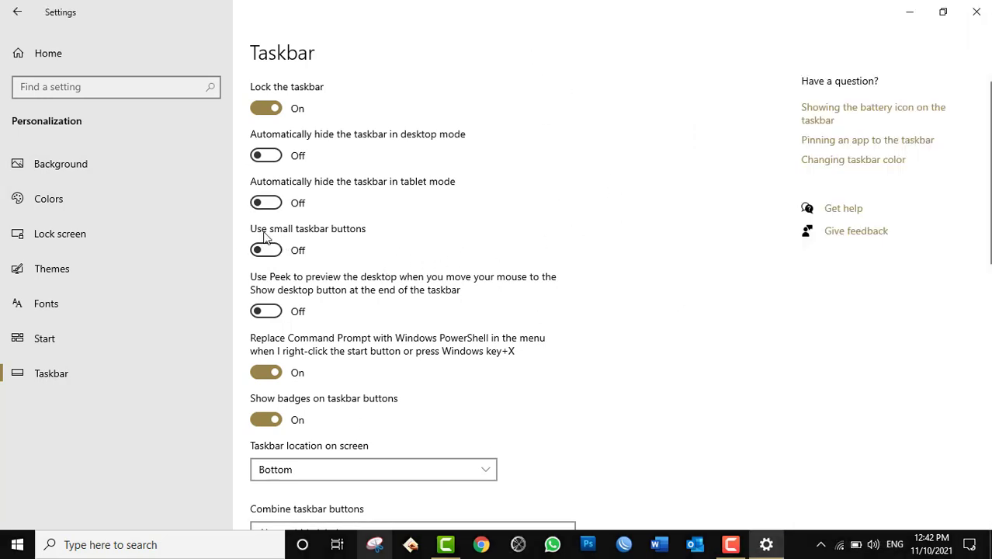
Minimize Settings and refresh the desktop
click(767, 546)
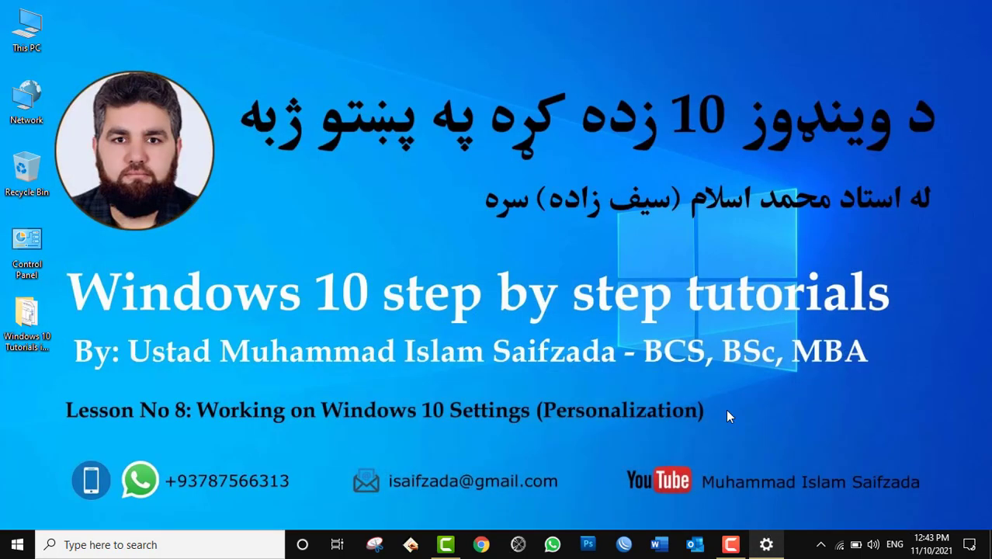
right_click(535, 212)
click(570, 252)
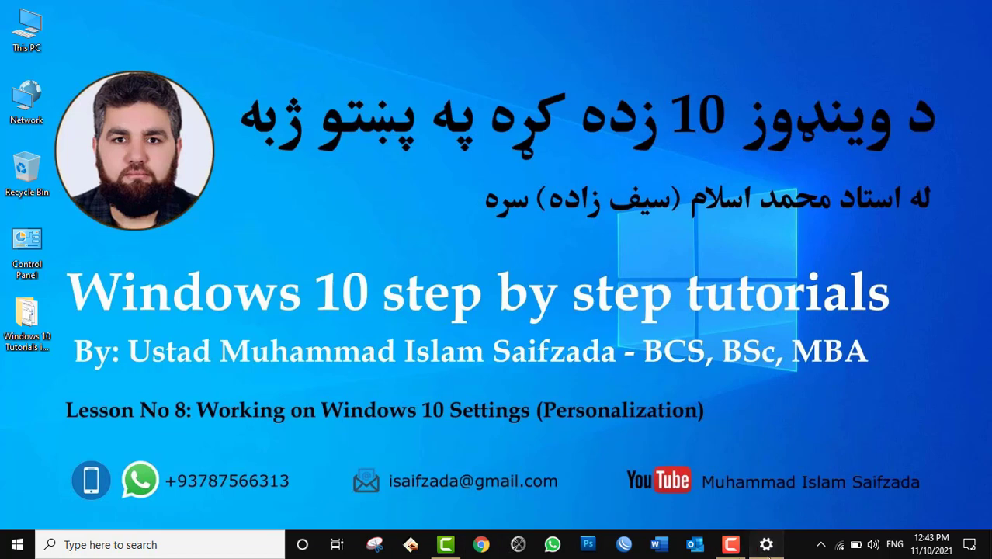
Reopen the Taskbar settings and turn Use small taskbar buttons on and off again
click(766, 544)
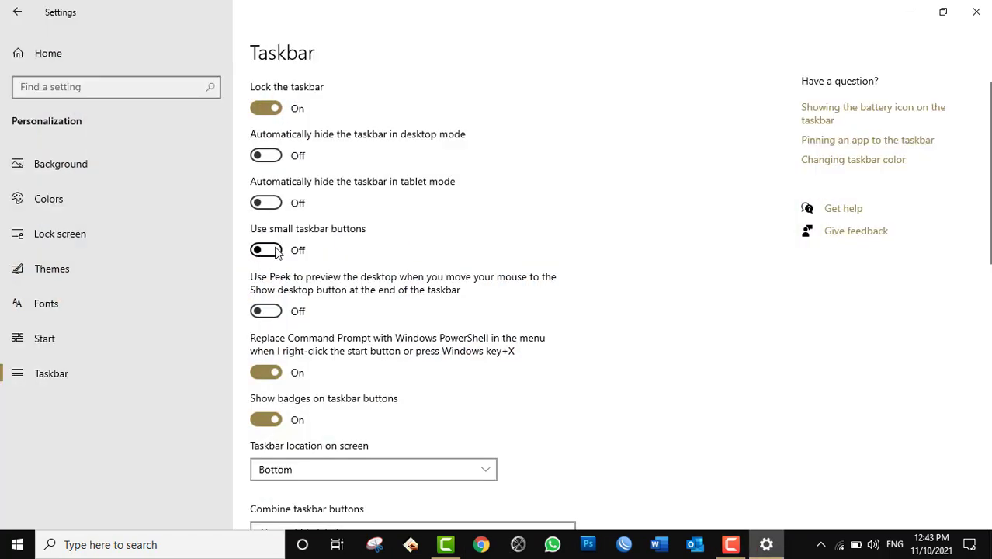
click(268, 250)
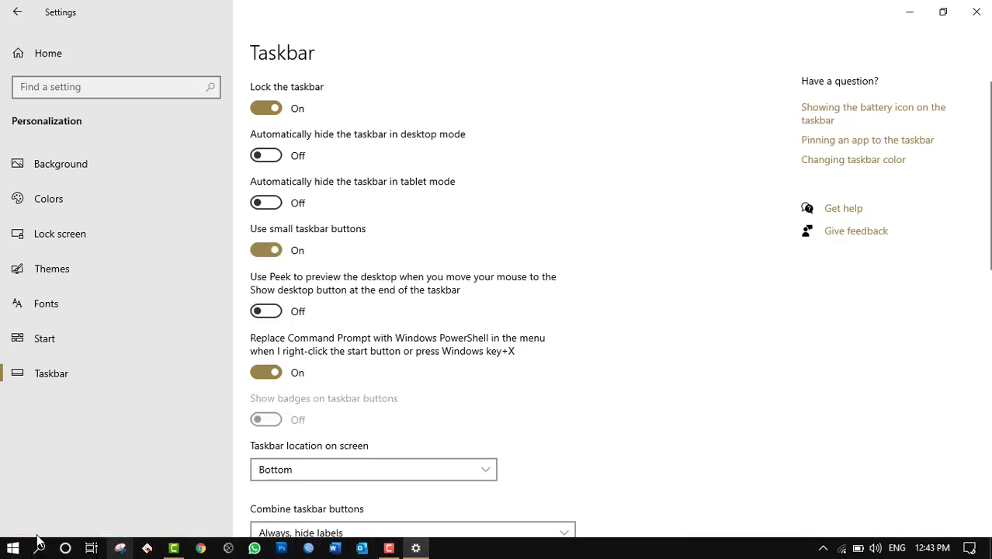
click(264, 250)
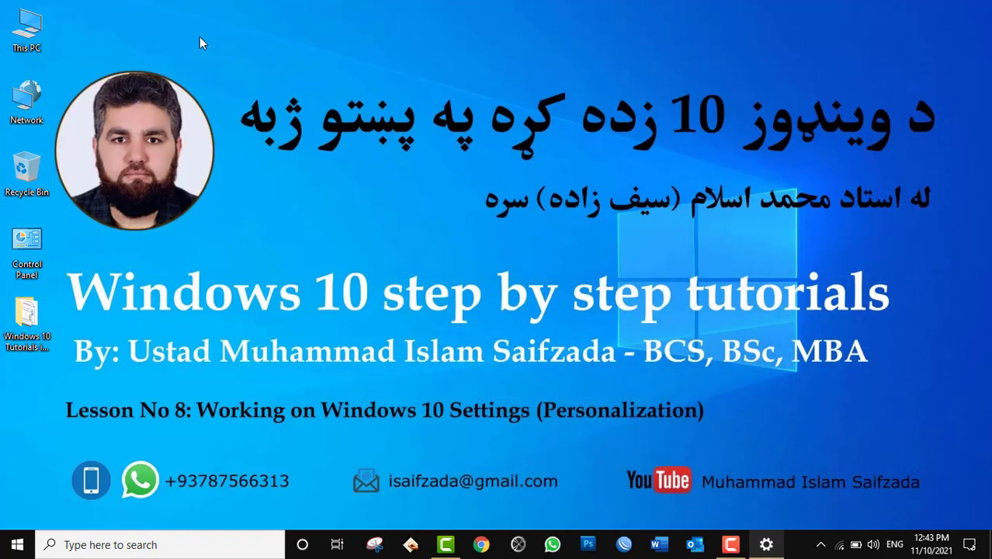
Switch the desktop icons to Large icons and back to Medium icons
right_click(574, 21)
mouse_move(585, 31)
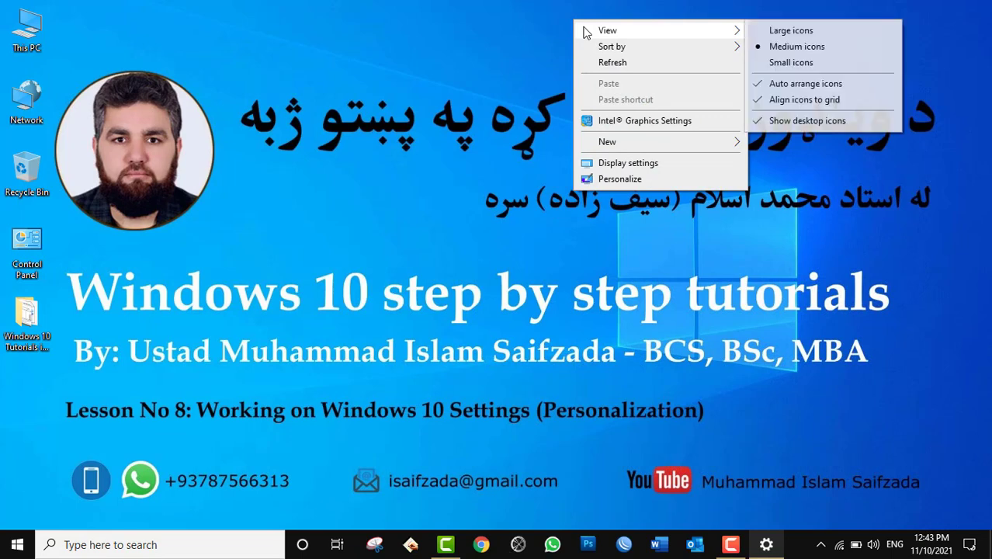
click(777, 37)
right_click(774, 34)
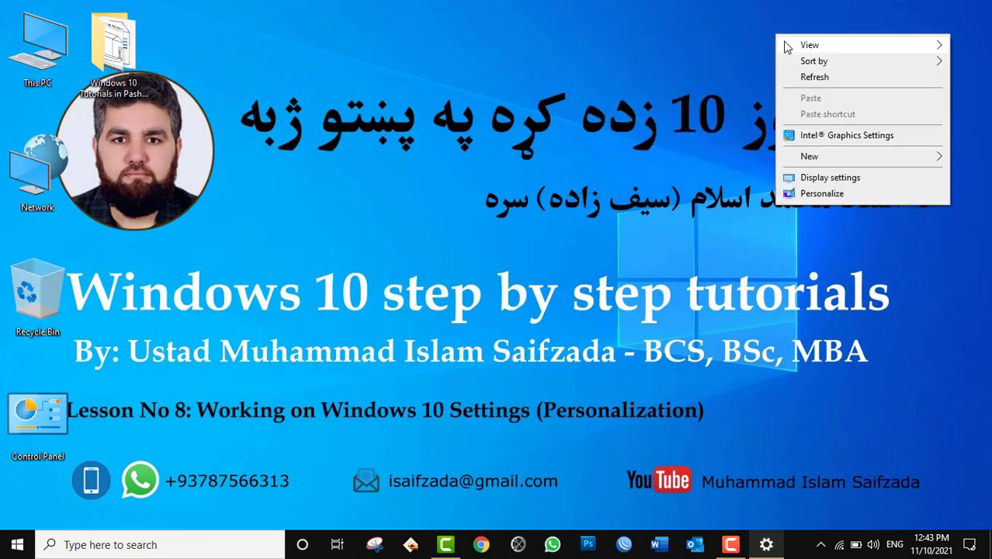
mouse_move(792, 44)
click(709, 60)
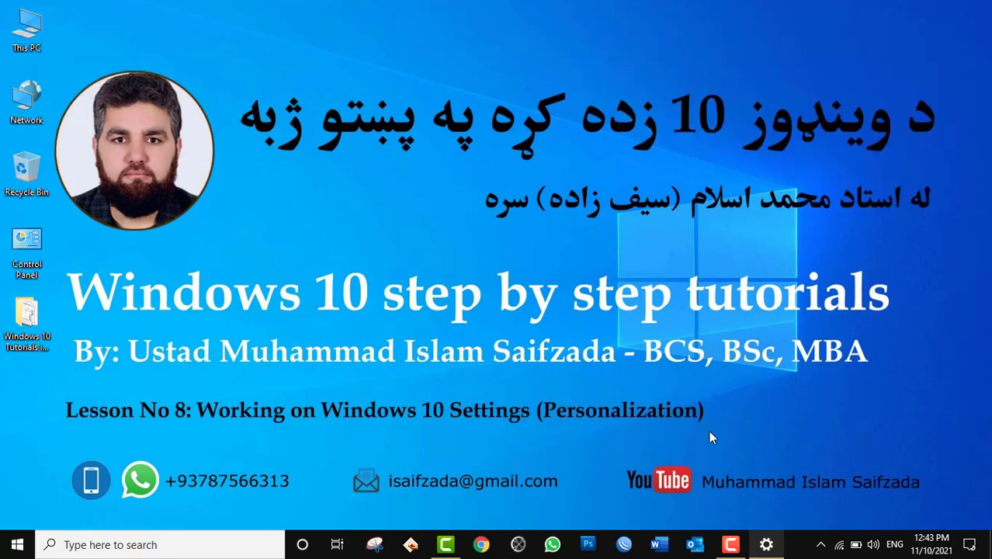
Bring back Settings and the screen recorder window, and use Show desktop to hide and restore the open windows
click(777, 548)
click(731, 544)
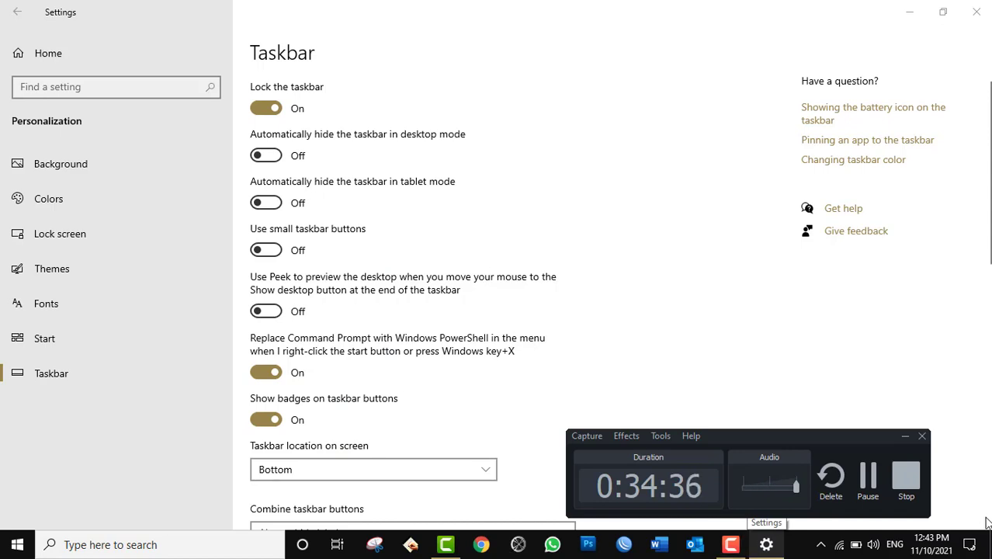
click(990, 547)
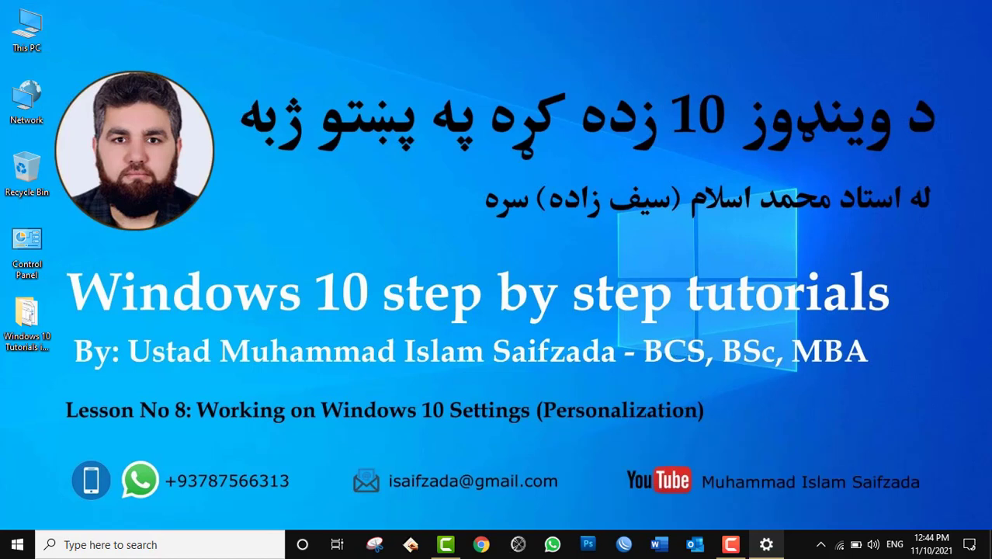
click(989, 541)
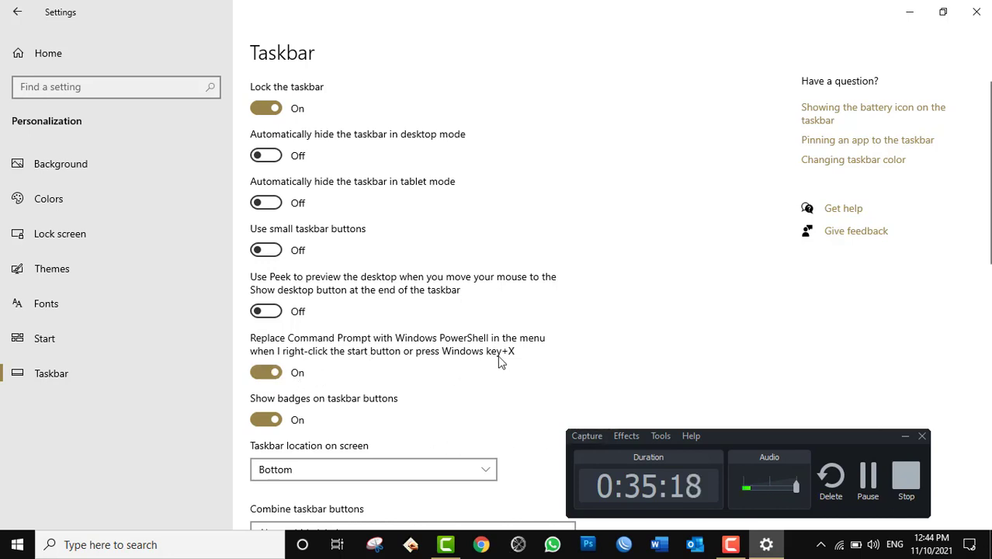
Turn on Peek for previewing the desktop, minimize the screen recorder to try the preview, and turn Peek off again
click(270, 315)
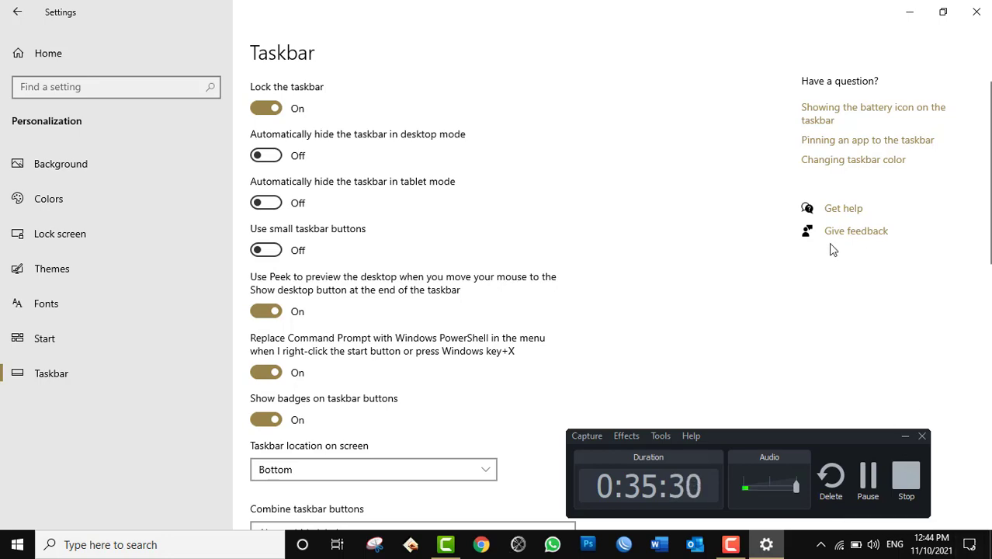
scroll(780, 293, down, 4)
scroll(789, 306, up, 4)
click(905, 437)
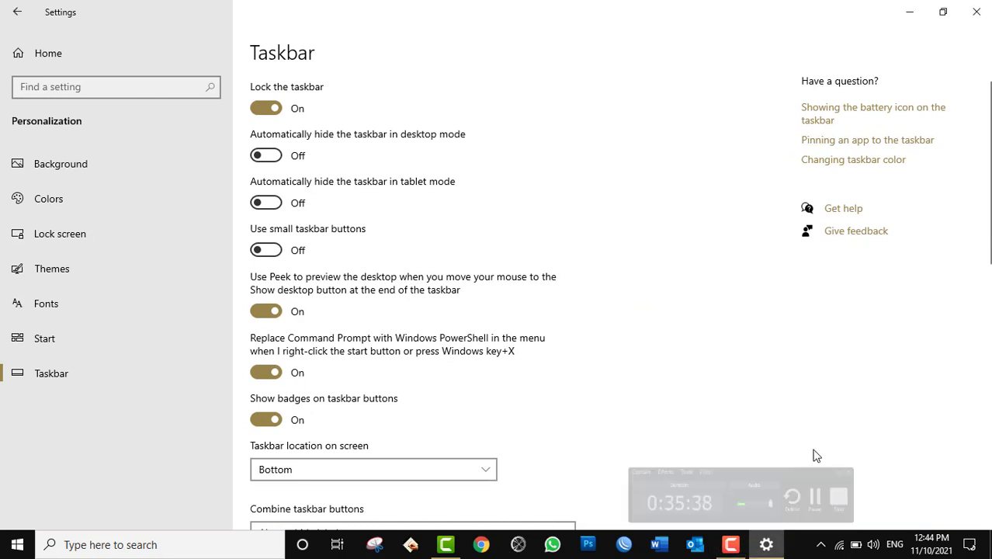
scroll(883, 417, down, 2)
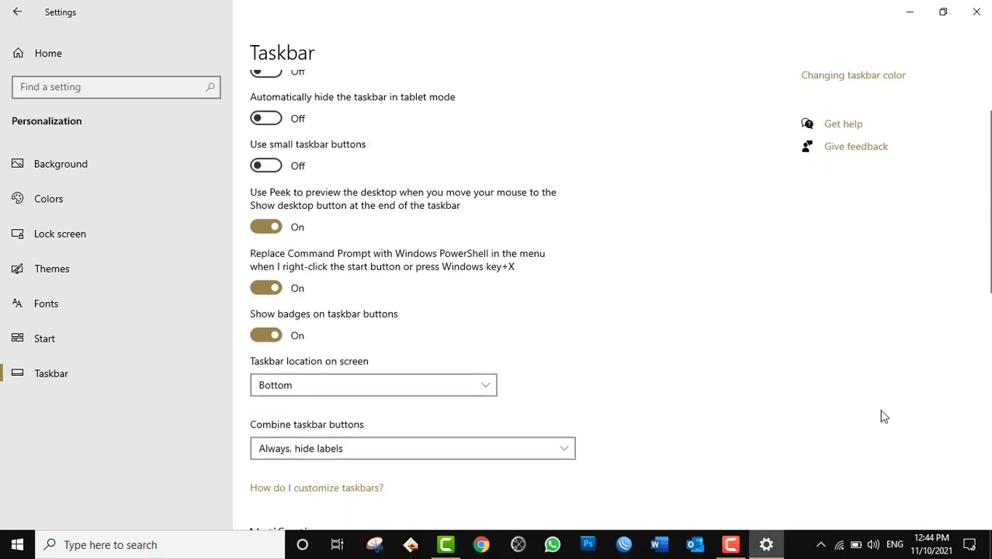
scroll(883, 417, down, 2)
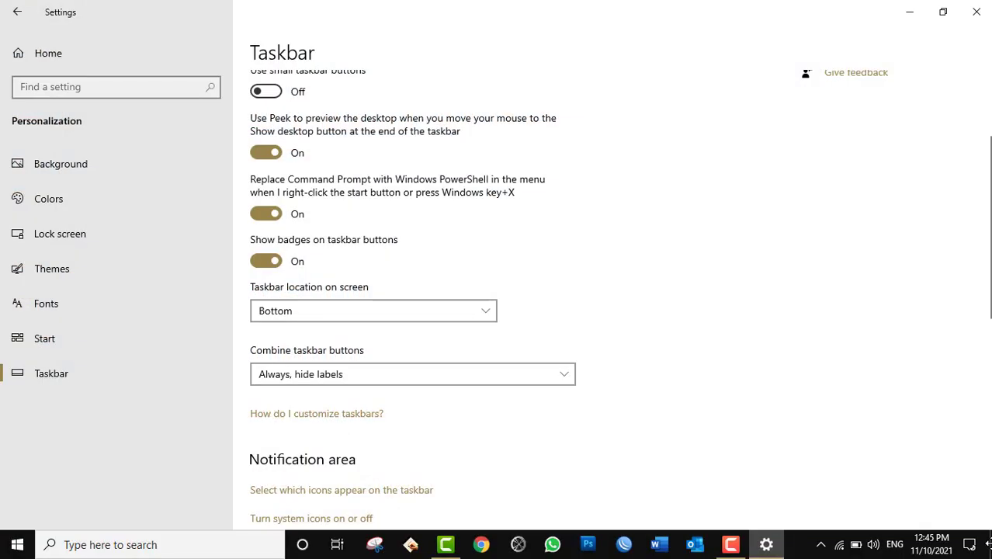
scroll(388, 337, up, 3)
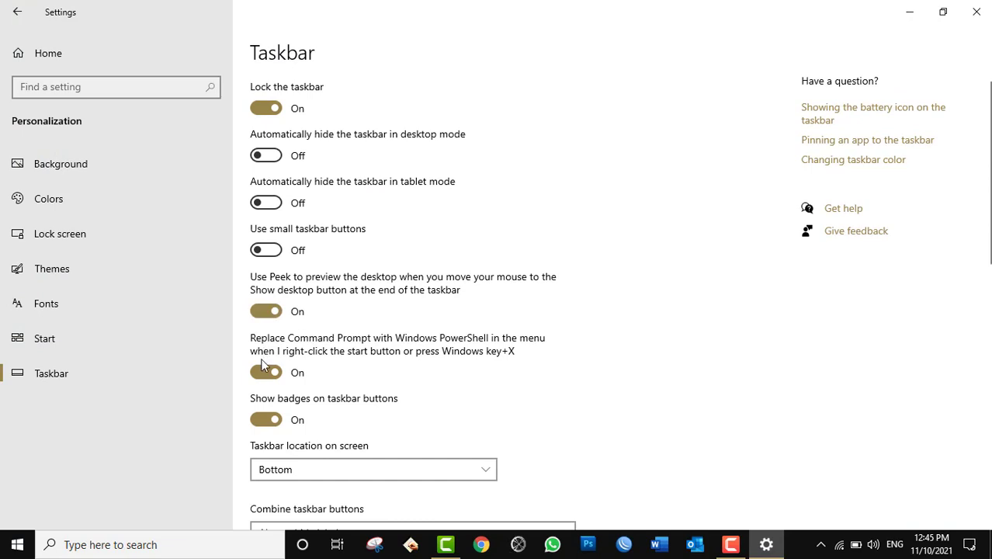
click(265, 311)
Minimize Settings, check the Start menu, and launch Windows PowerShell (Admin) from the Start button's shortcut menu
click(766, 545)
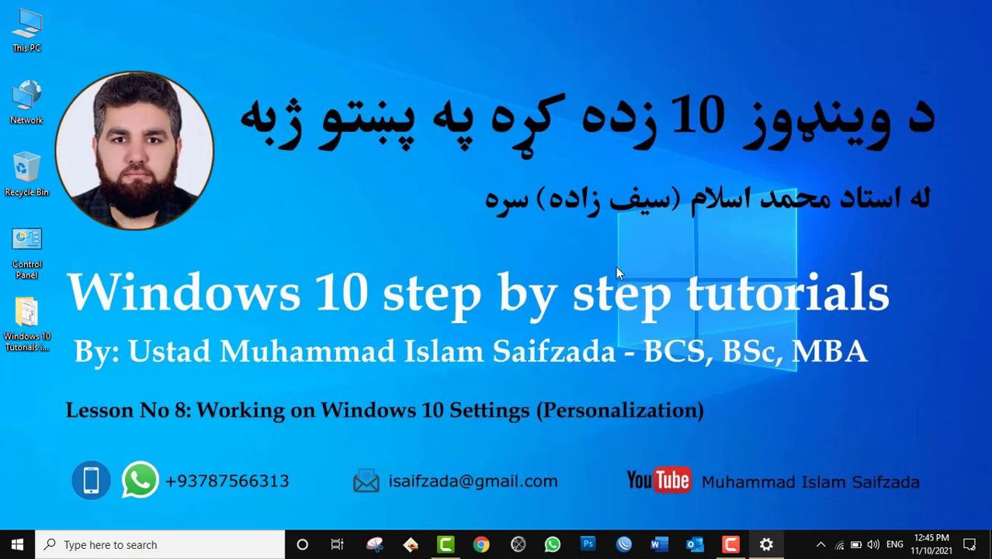
click(769, 545)
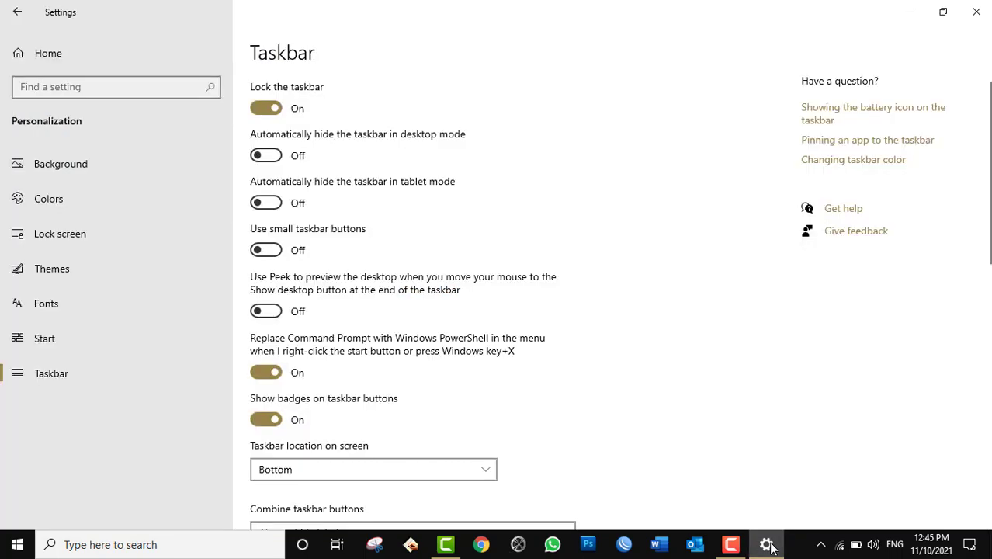
click(769, 546)
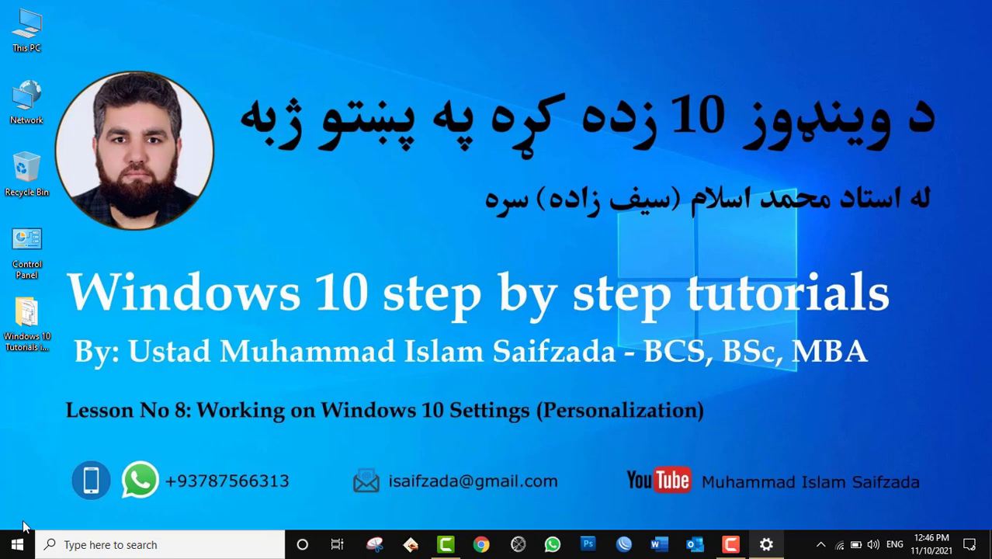
click(18, 544)
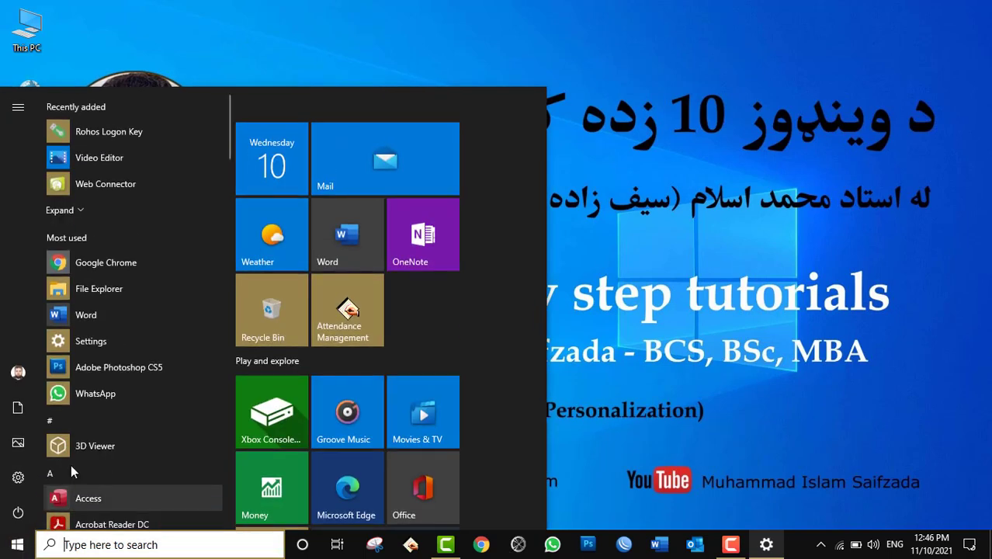
right_click(9, 549)
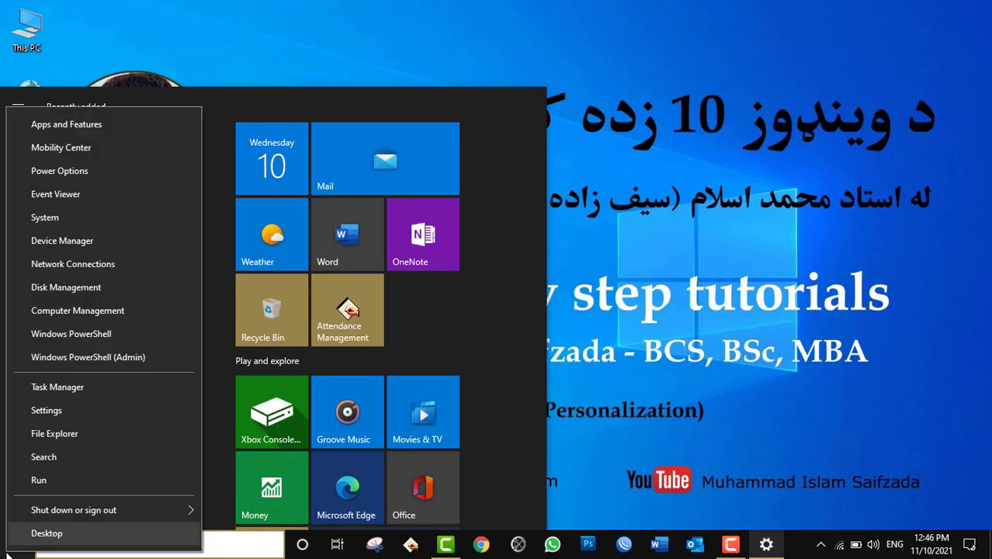
click(103, 360)
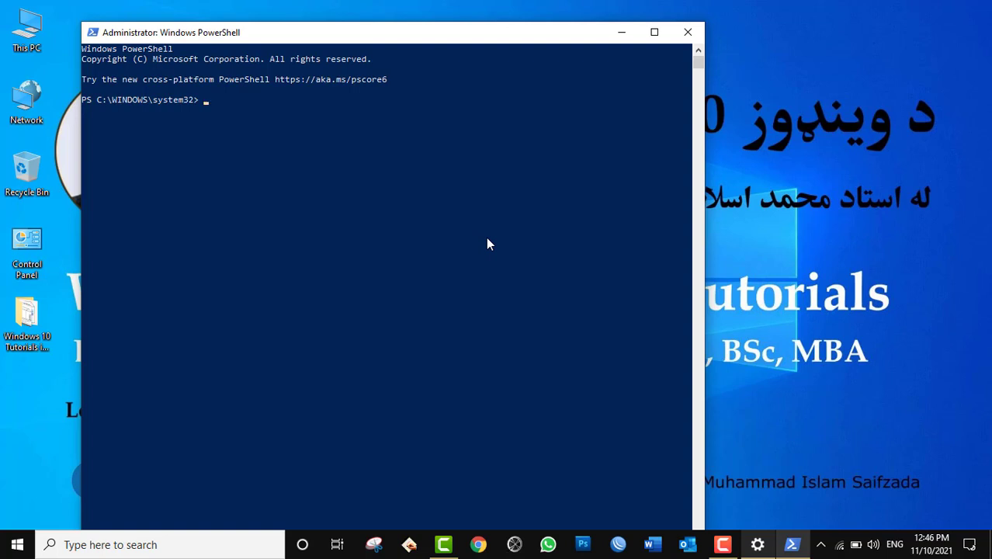
List the computer's user accounts with the net user command and close the PowerShell window
text(net user)
key(Return)
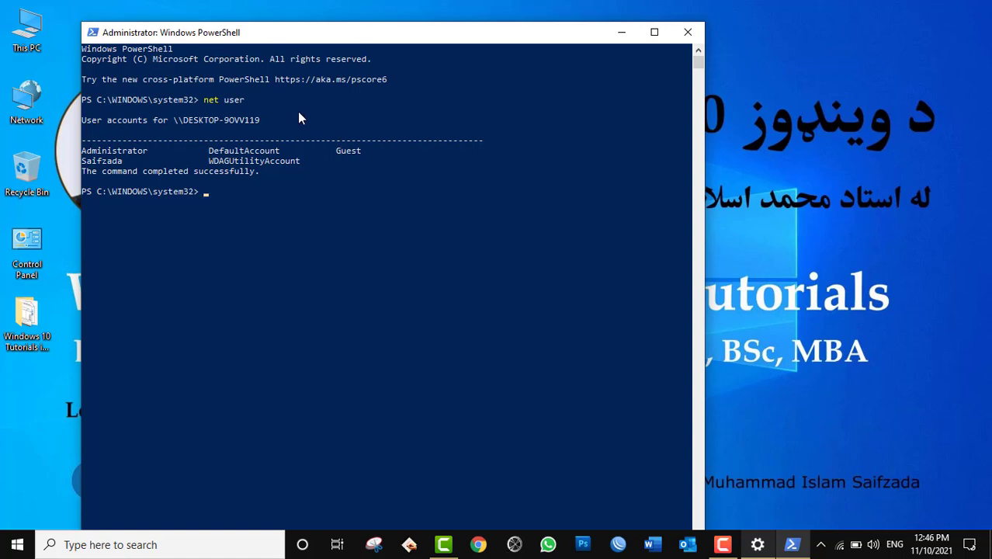
click(691, 33)
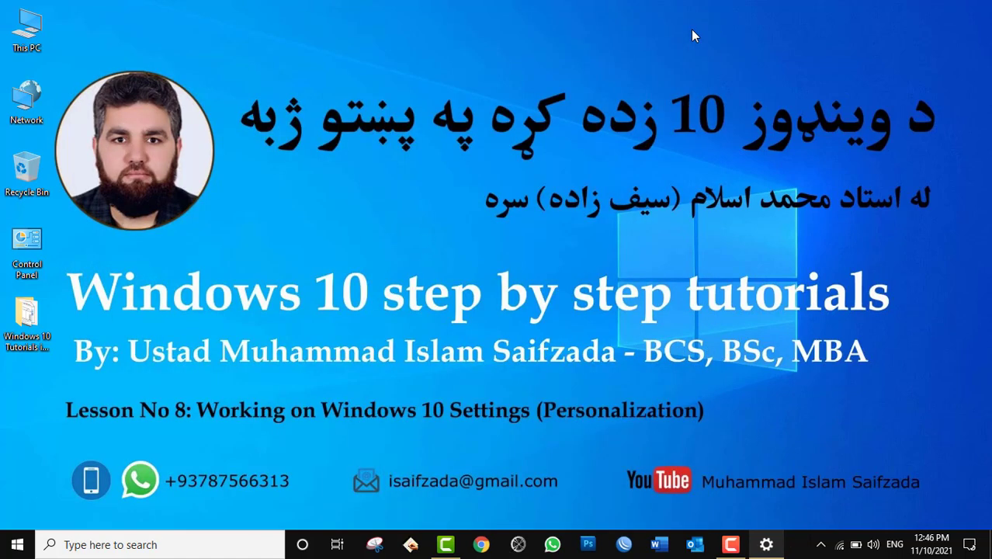
Turn off replacing Command Prompt with Windows PowerShell, and open Command Prompt (Admin) from the Start button's shortcut menu
click(766, 544)
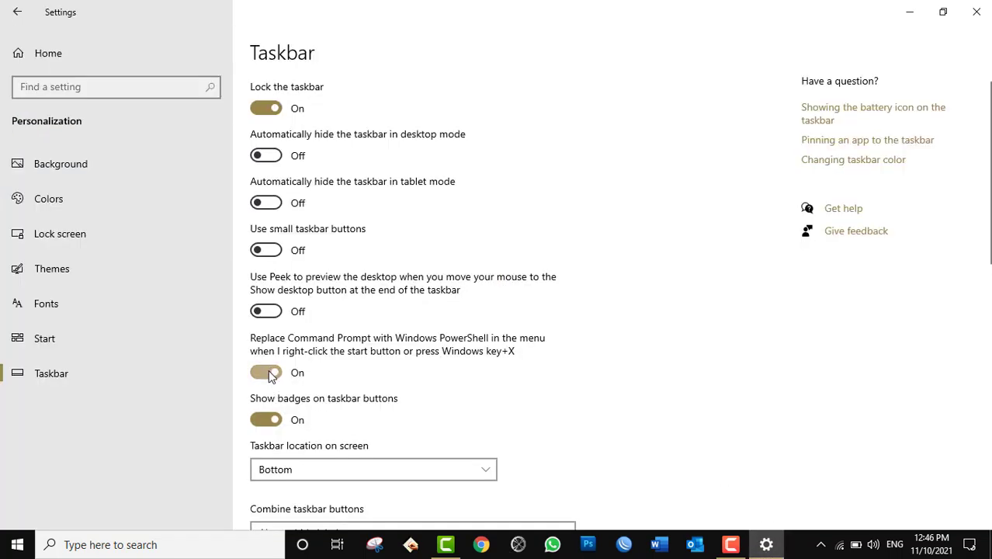
click(269, 375)
click(766, 544)
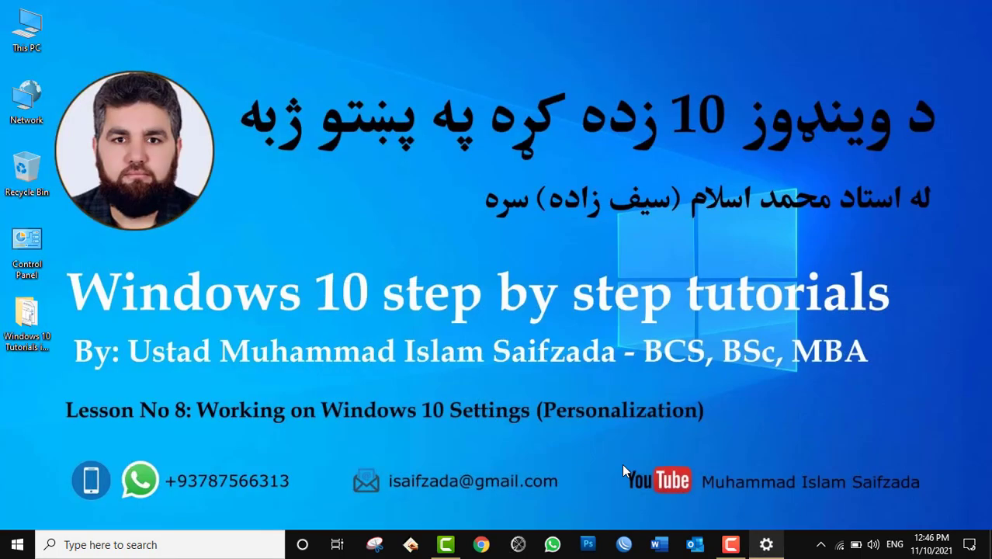
right_click(11, 544)
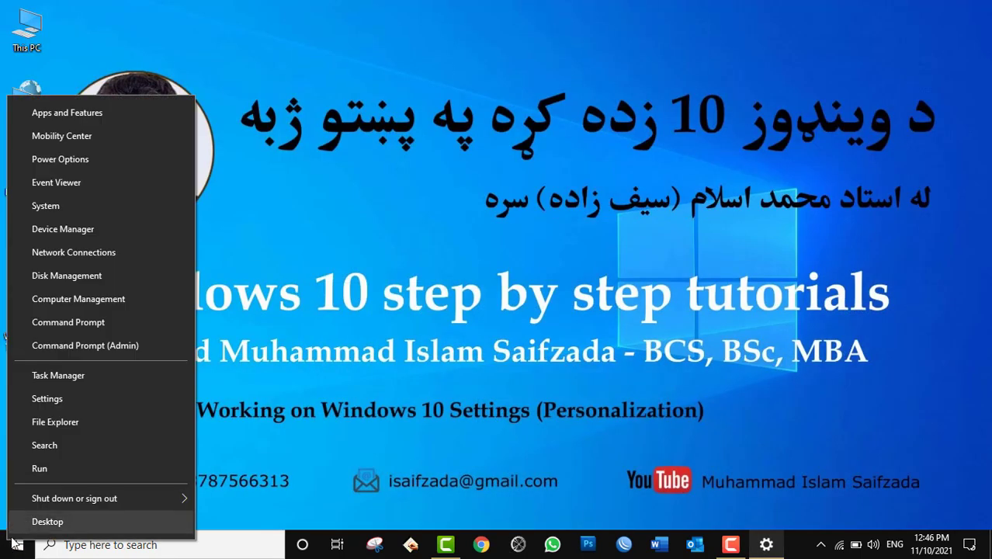
click(90, 353)
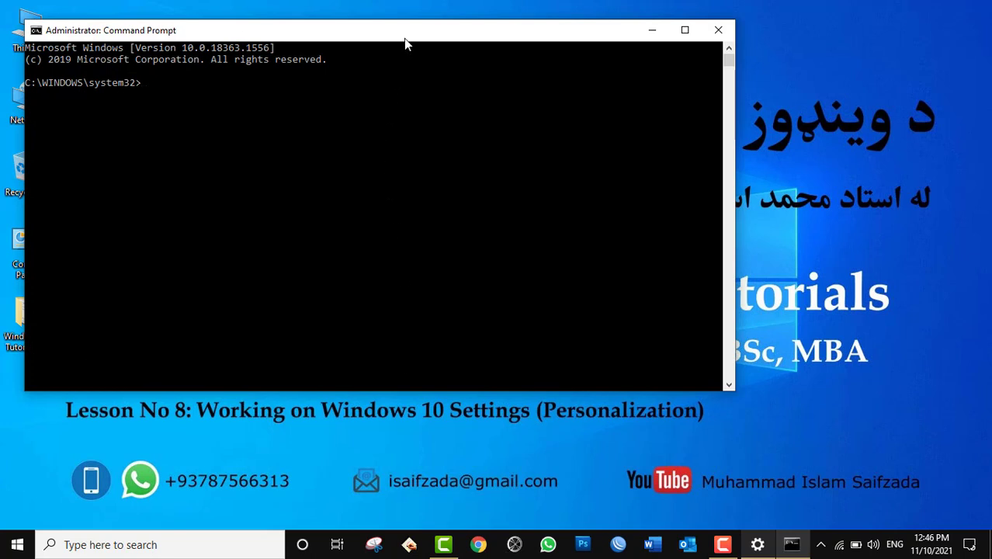
drag(403, 38, 462, 116)
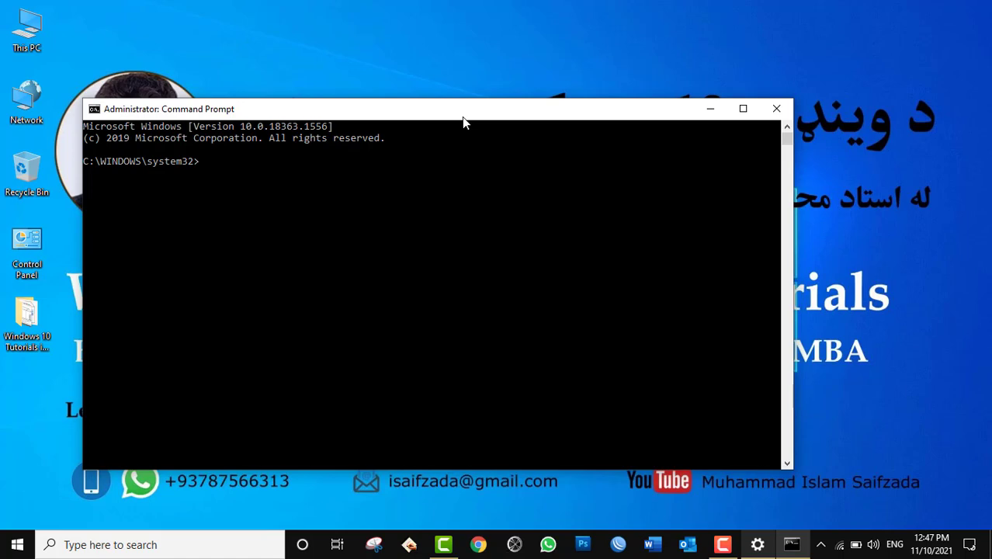
Turn the PowerShell replacement option back on, check the Start button's shortcut menu, and close the Command Prompt
click(757, 546)
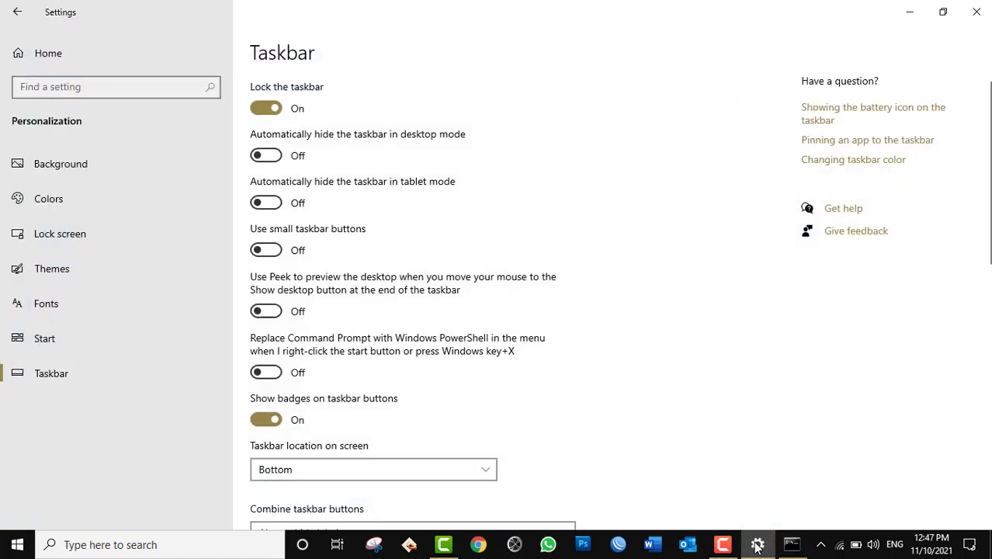
click(272, 374)
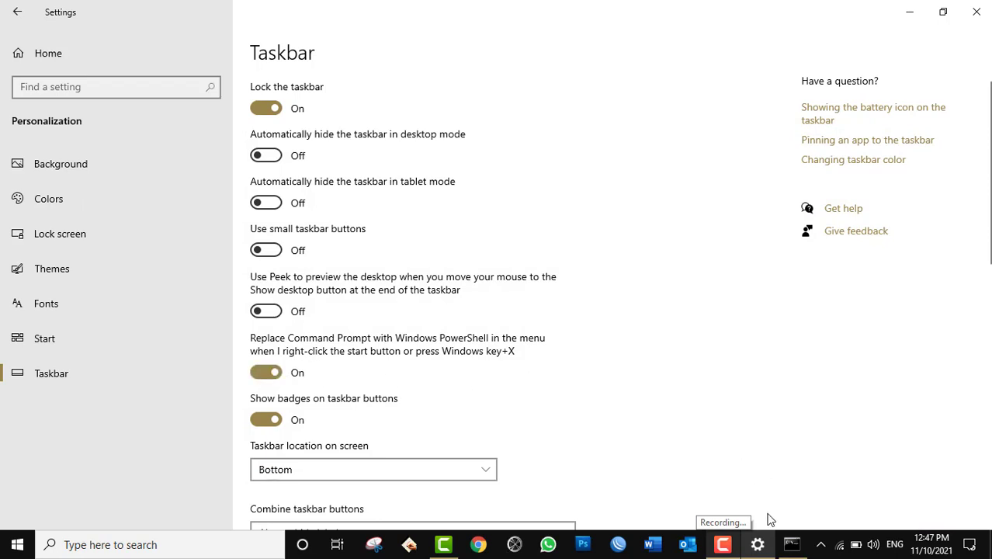
click(748, 535)
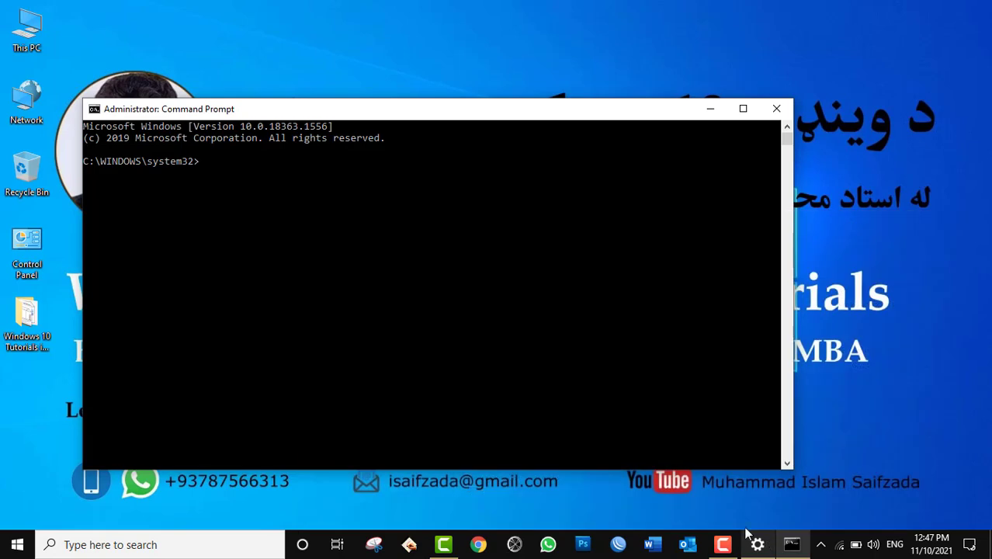
right_click(17, 545)
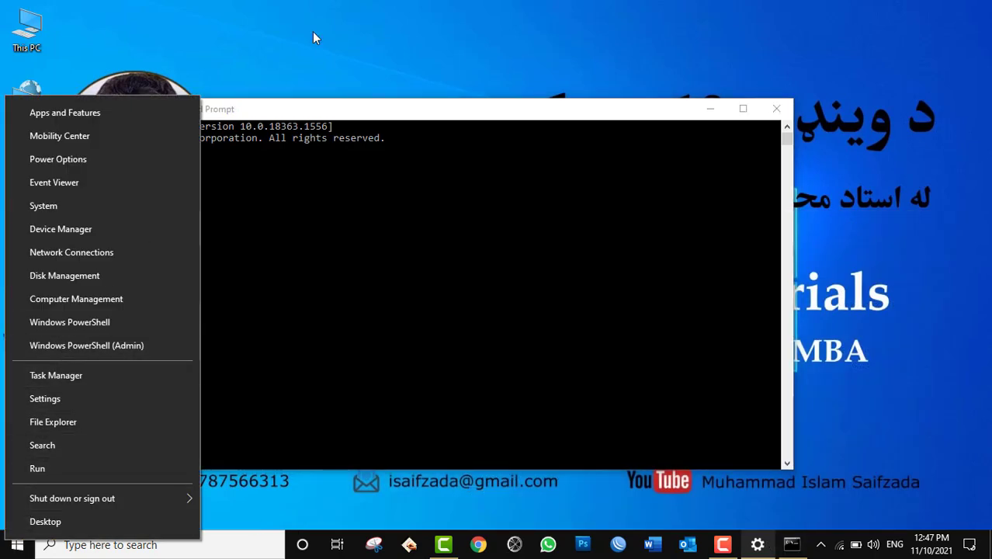
click(346, 6)
key(super+x)
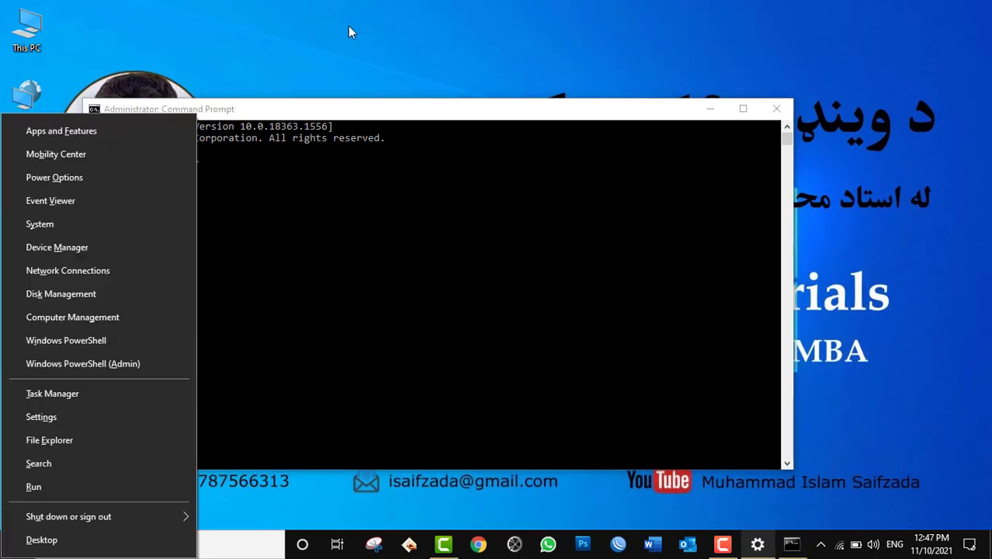
key(Escape)
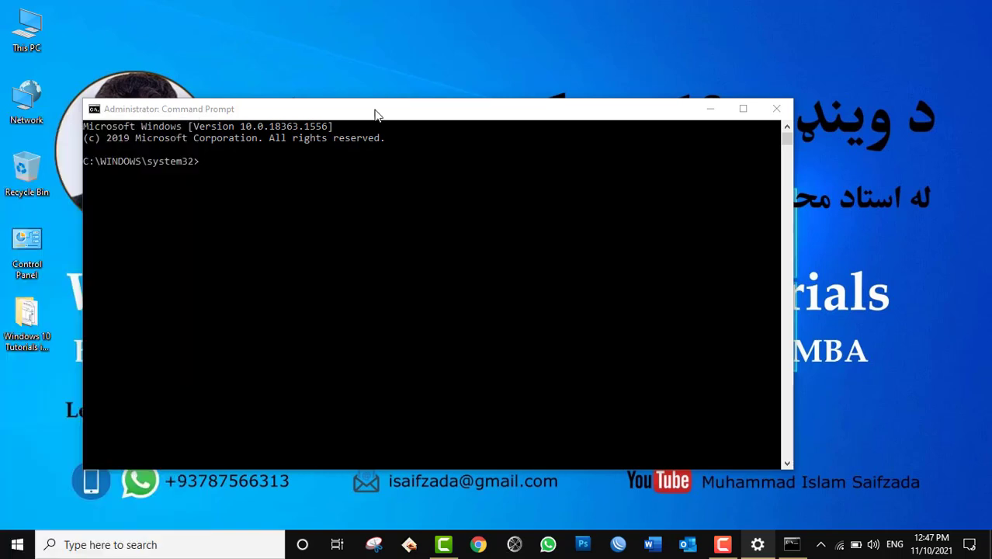
click(780, 114)
Bring back the Taskbar settings, turn off Show badges on taskbar buttons, and view the hidden notification icons
click(766, 544)
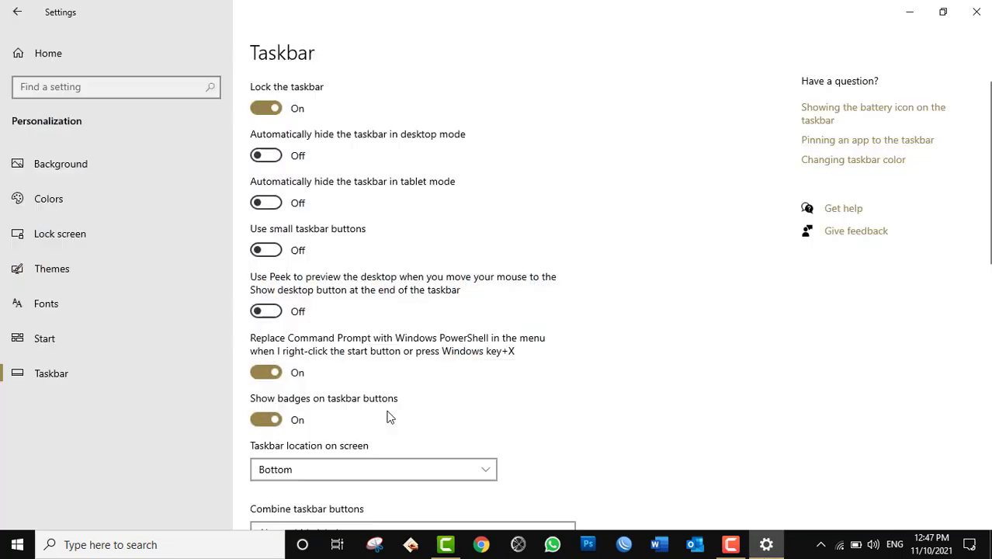
scroll(444, 433, down, 2)
scroll(445, 434, down, 2)
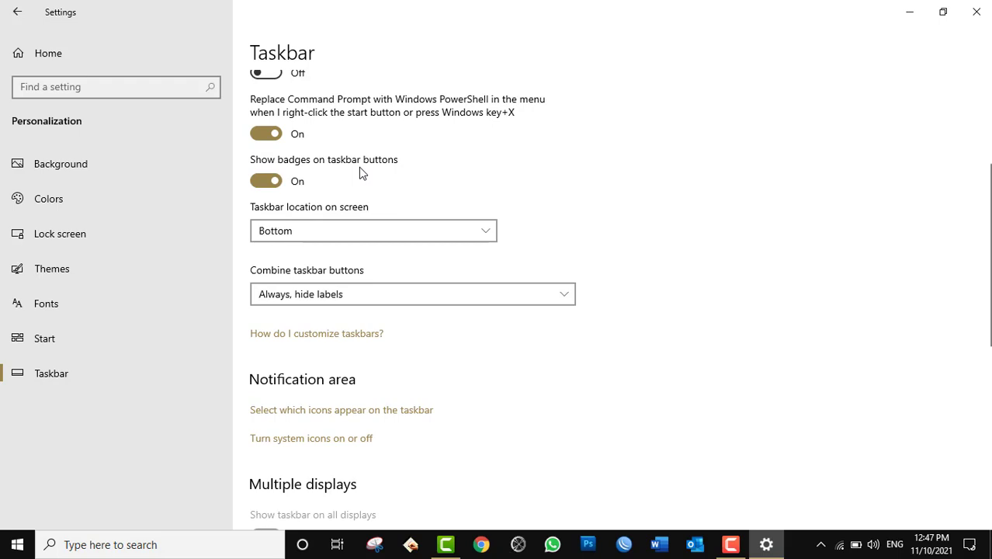
click(265, 183)
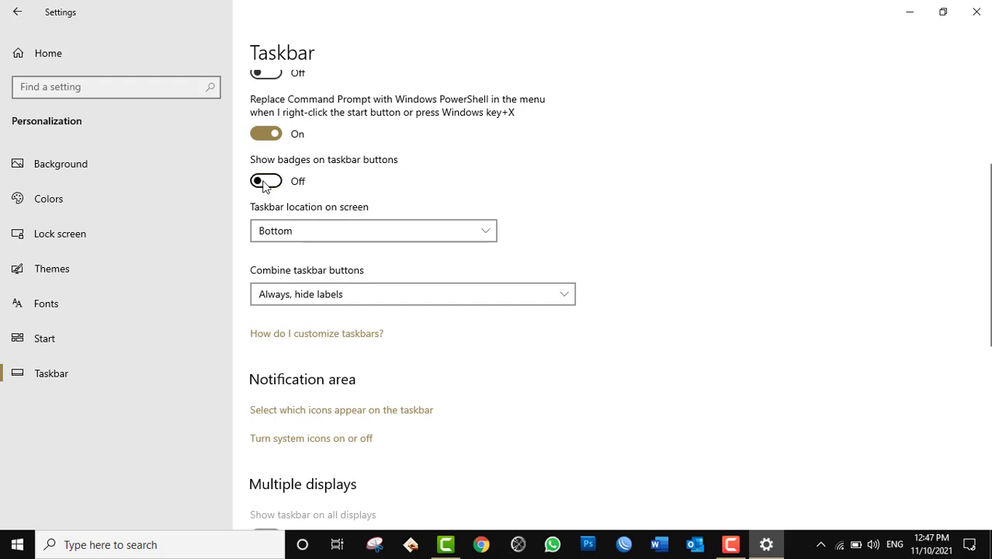
click(820, 544)
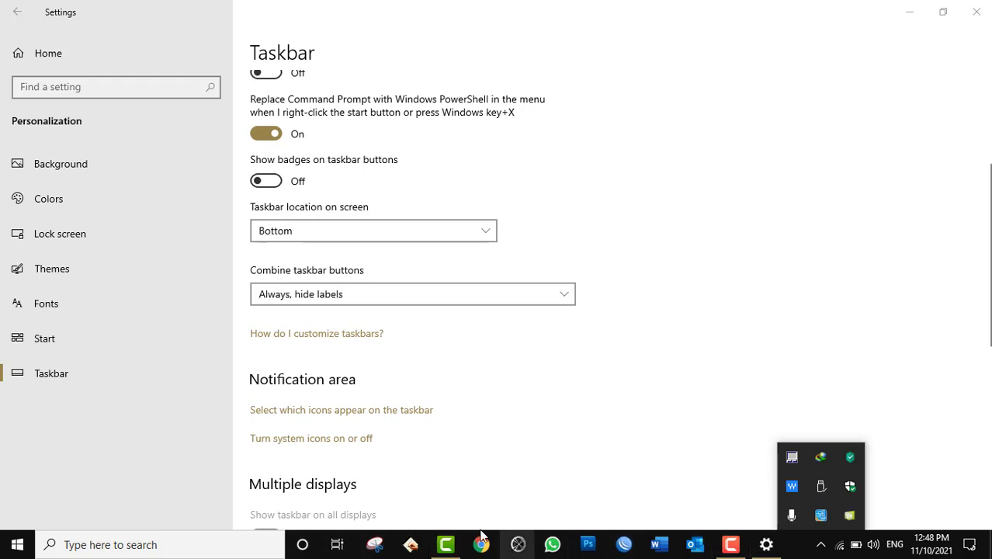
click(821, 546)
click(820, 547)
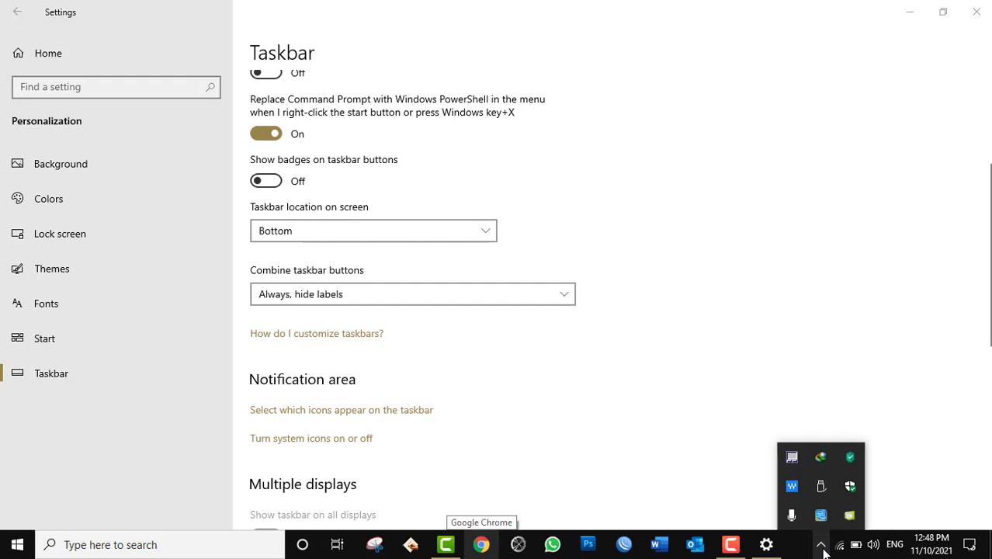
Turn Show badges on taskbar buttons on and off again, and recheck the hidden notification icons
click(266, 181)
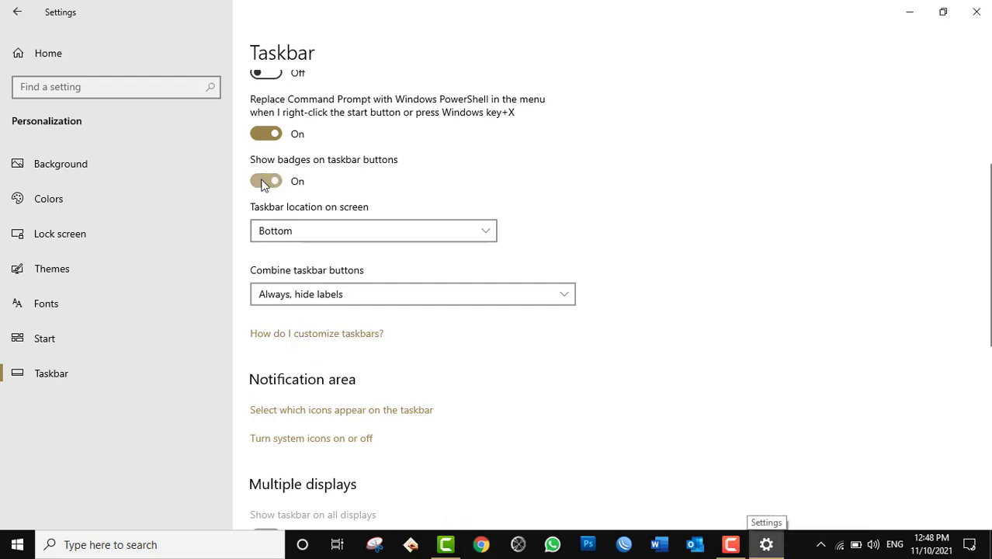
click(262, 182)
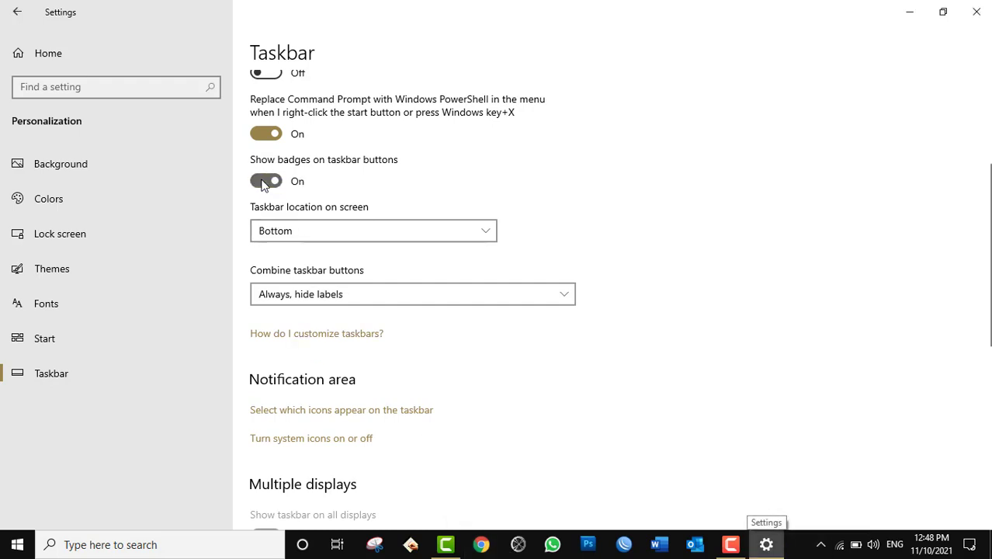
click(821, 547)
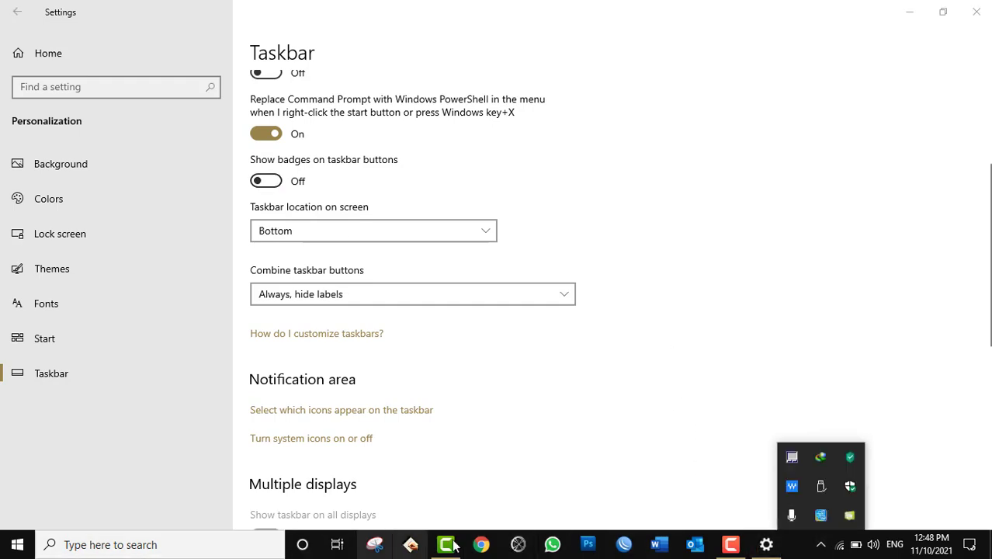
click(765, 544)
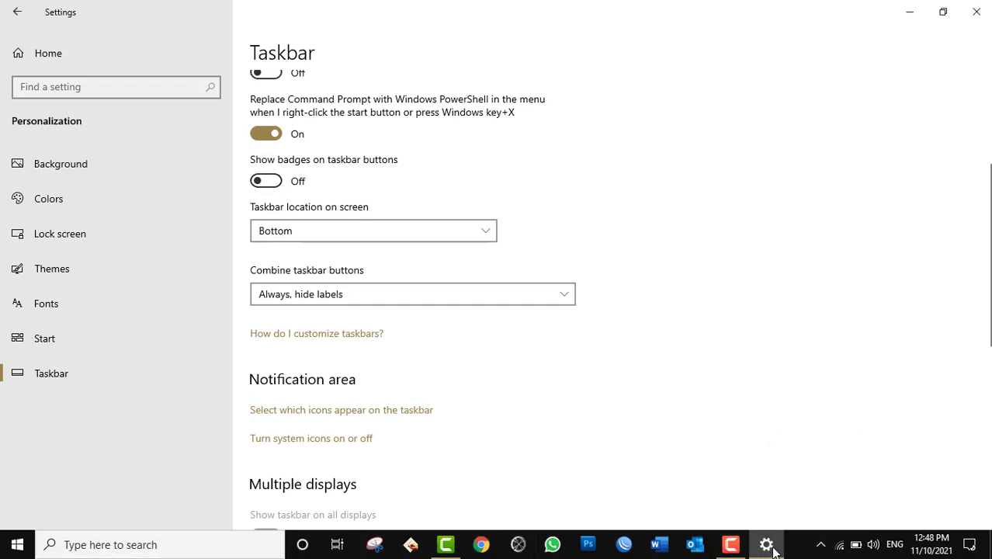
Minimize Settings, look through the folders and drives in This PC, close it, and return to the Taskbar settings
click(767, 545)
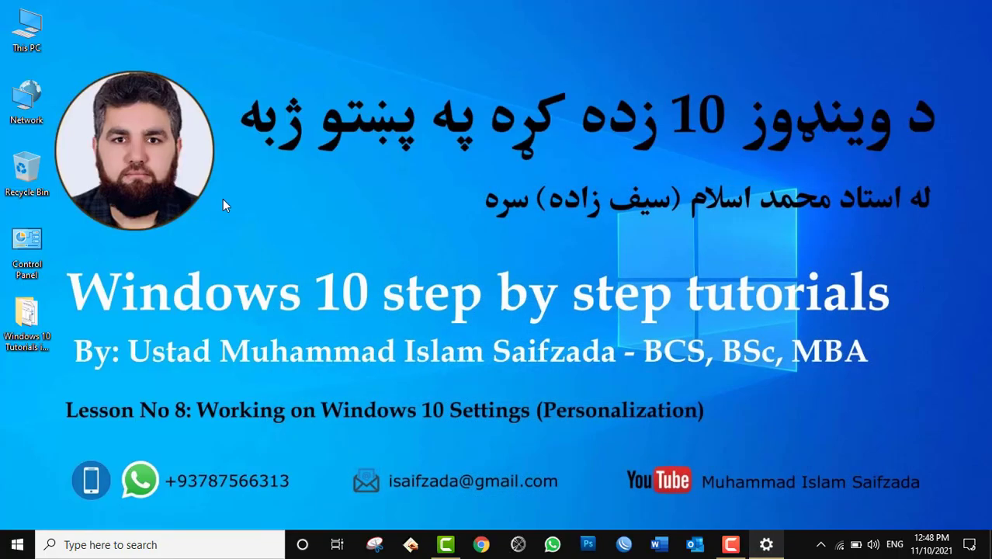
double_click(23, 28)
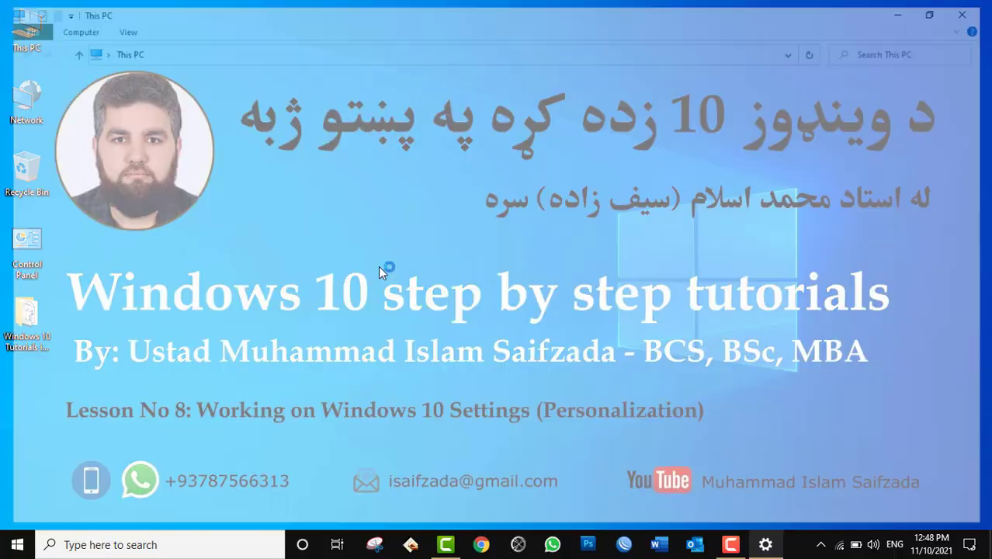
drag(593, 8, 465, 27)
scroll(534, 195, down, 2)
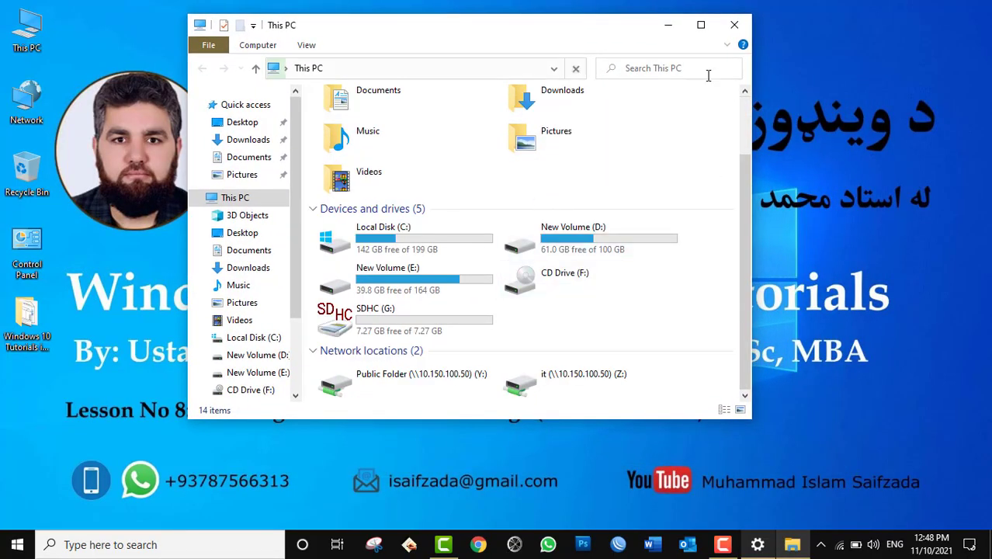
click(734, 25)
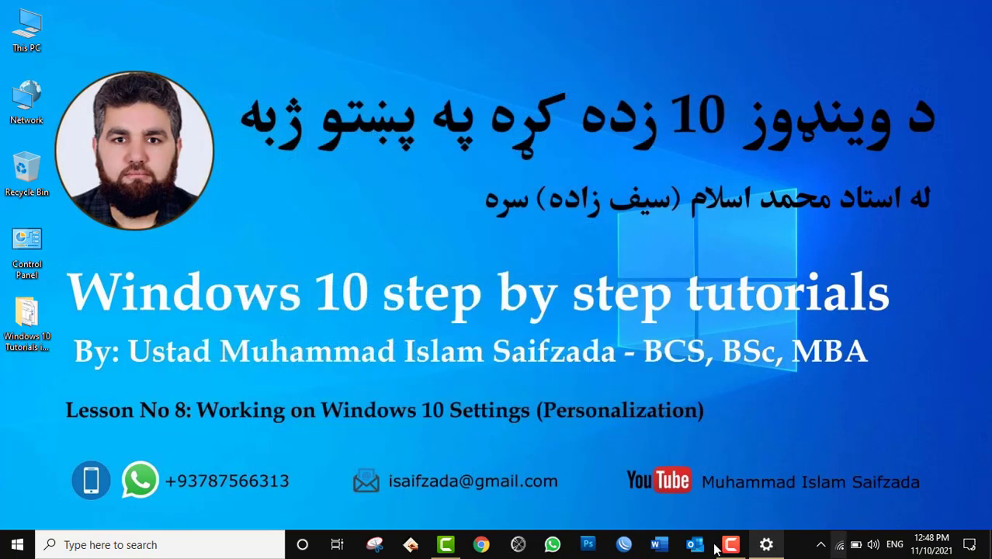
click(780, 542)
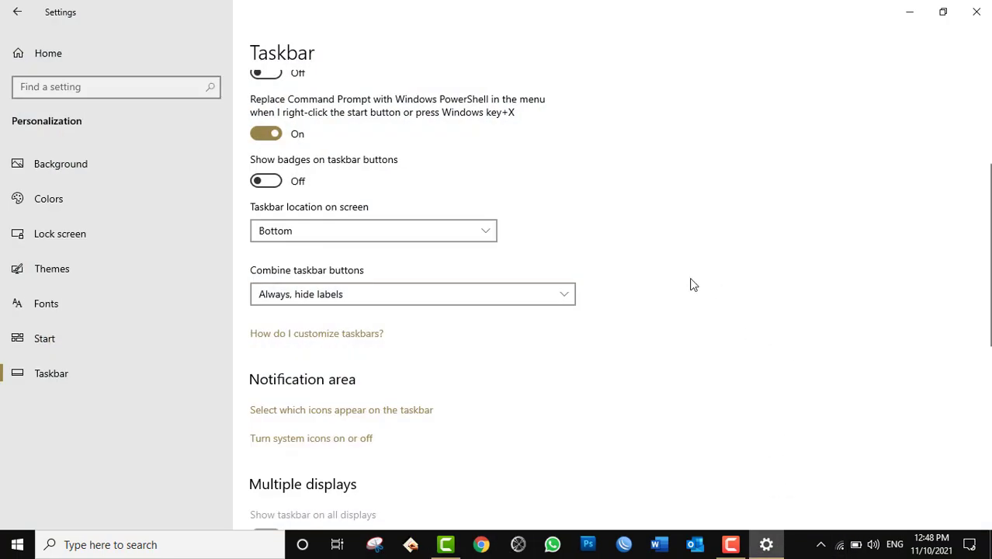
Show the desktop and its taskbar, return to Settings, and set Taskbar location on screen to Left
scroll(694, 284, up, 1)
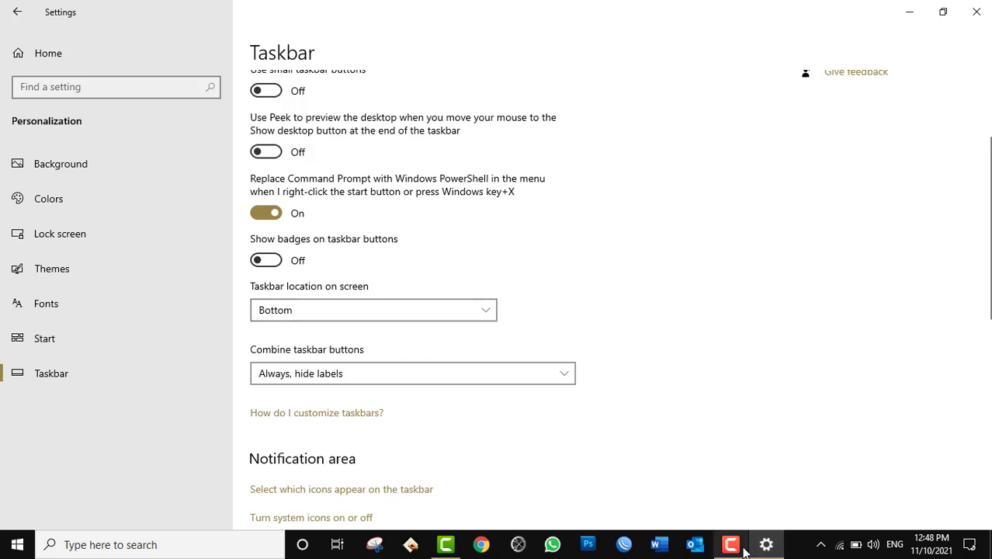
click(990, 546)
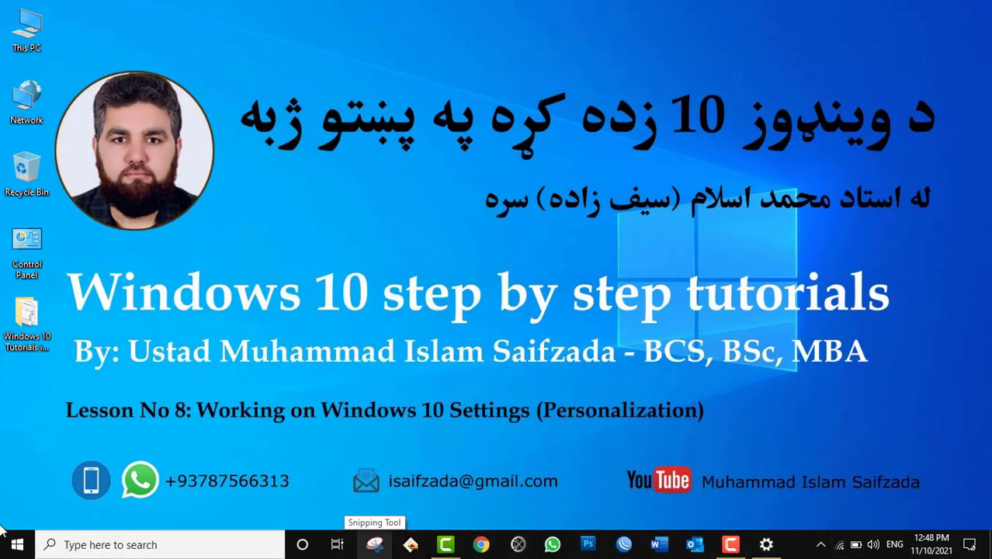
click(765, 543)
click(298, 310)
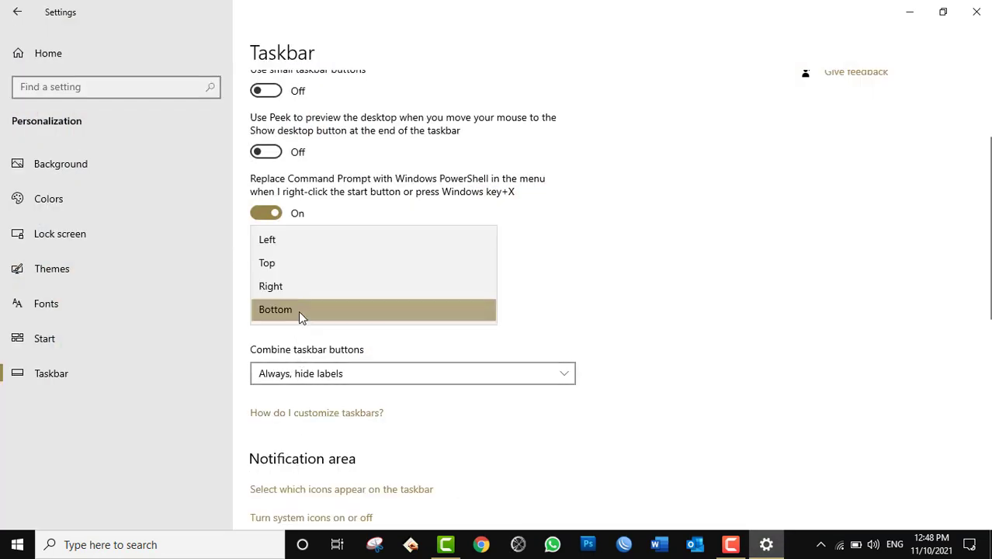
click(293, 246)
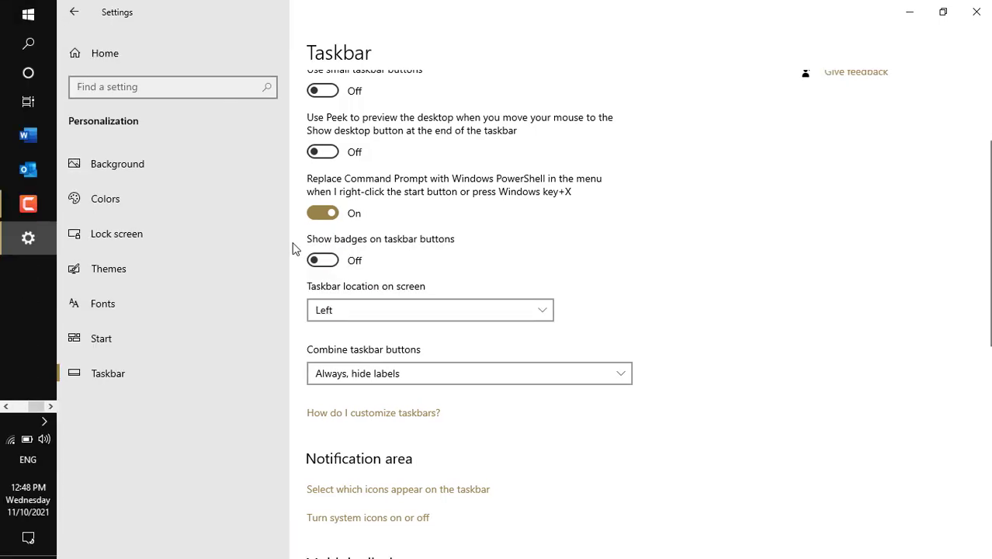
Set Taskbar location on screen to Top and back to Bottom, and minimize Settings
click(357, 314)
click(353, 335)
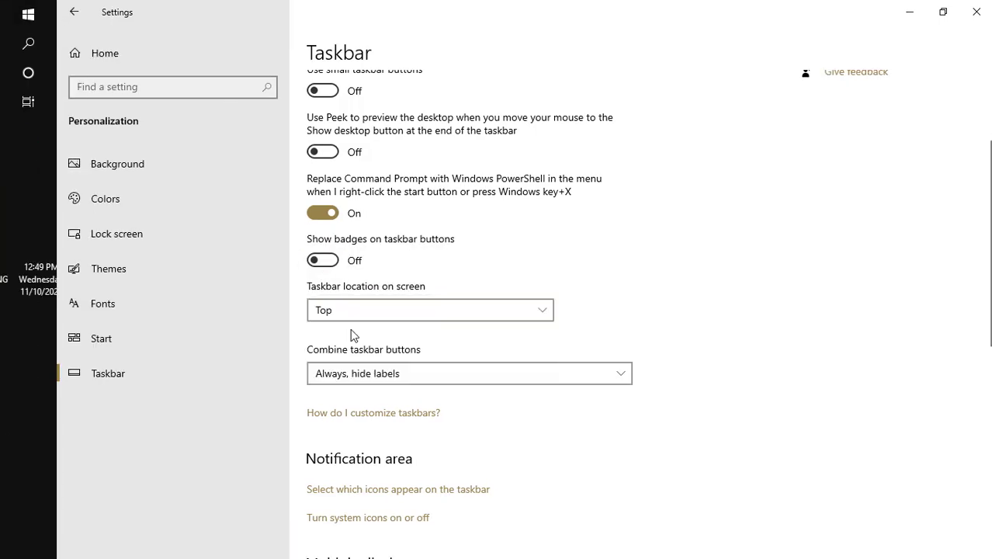
click(350, 332)
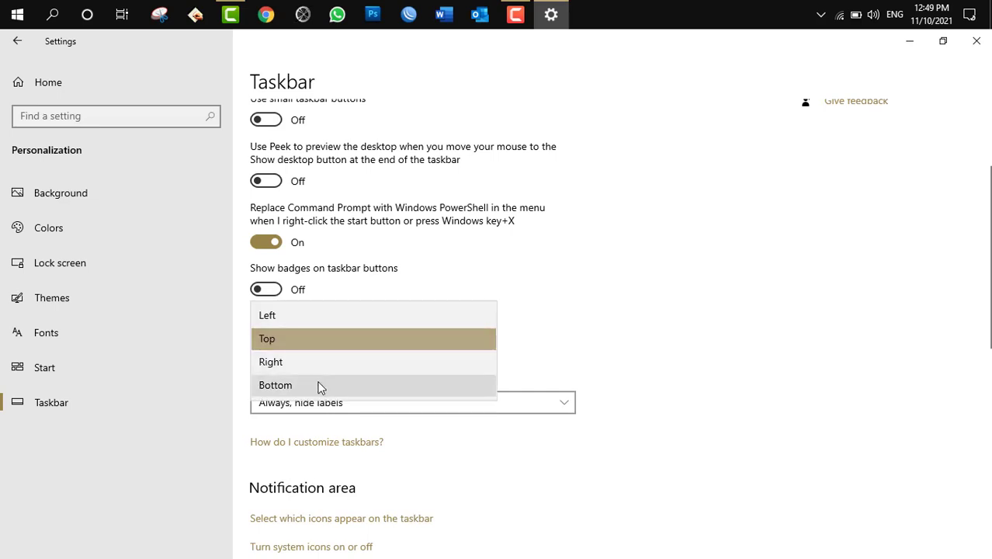
click(321, 386)
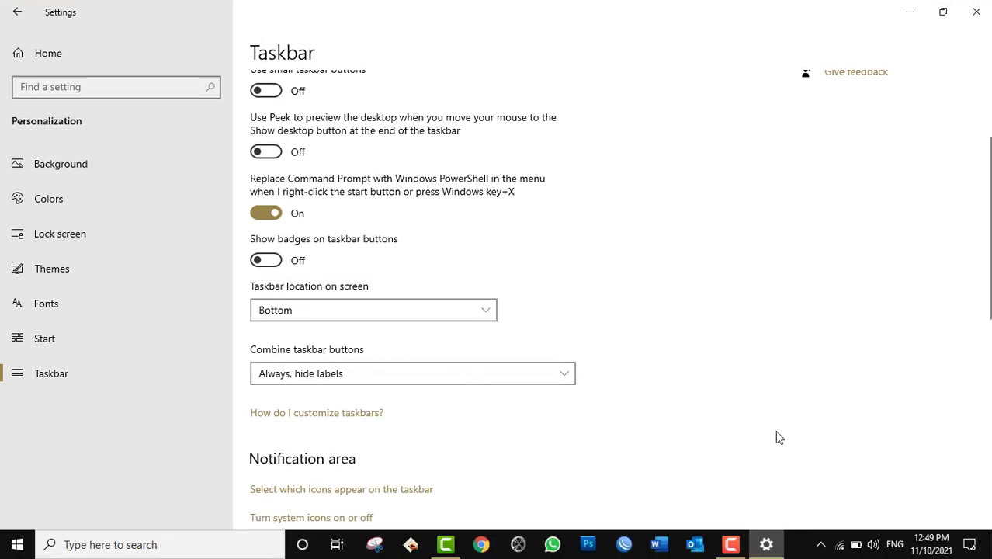
click(766, 544)
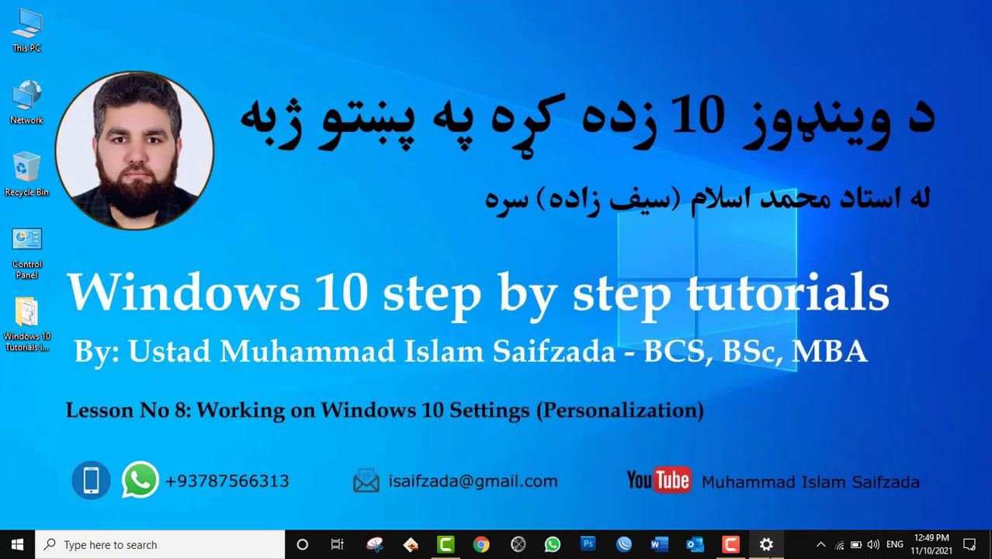
Refresh the desktop, check the hidden notification icons, and return to the Taskbar settings
right_click(674, 251)
click(703, 292)
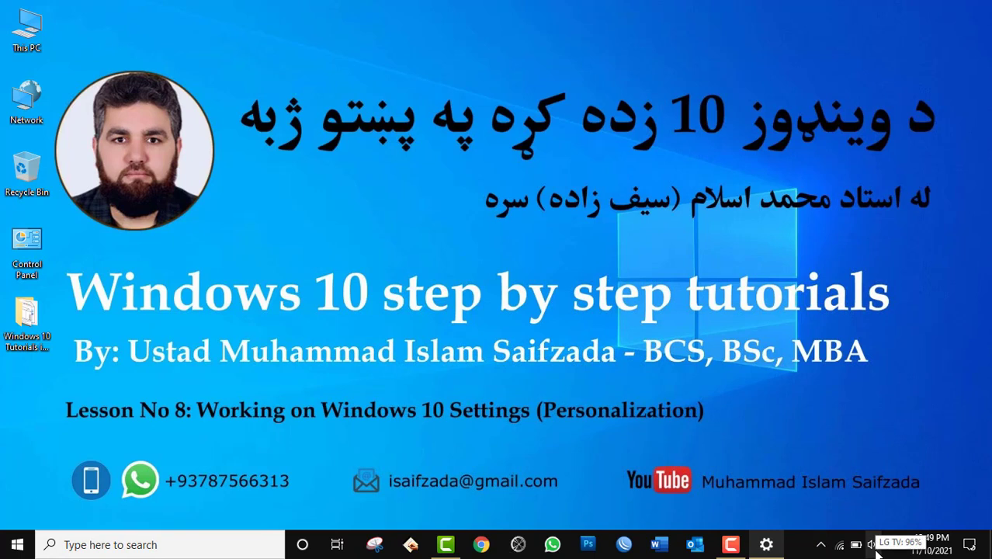
click(821, 546)
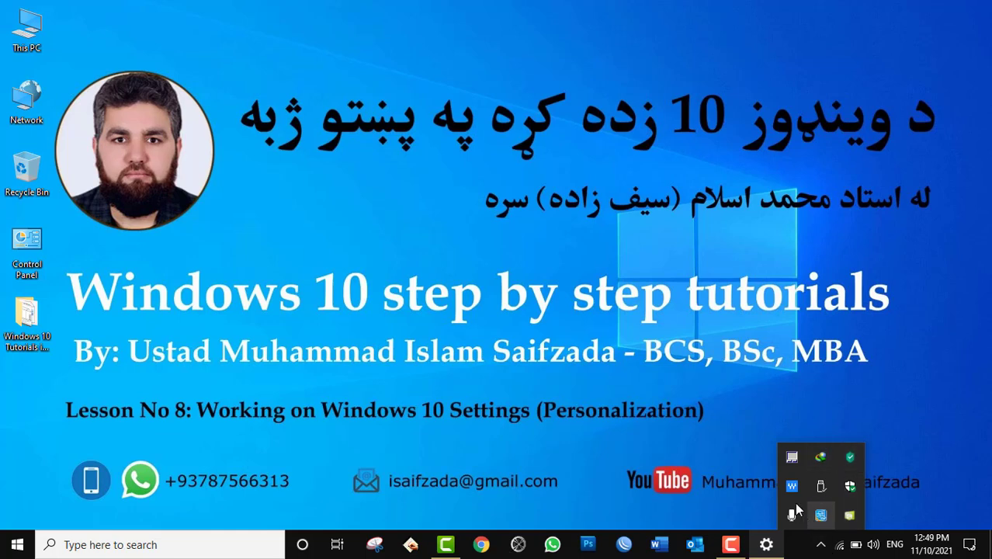
click(669, 379)
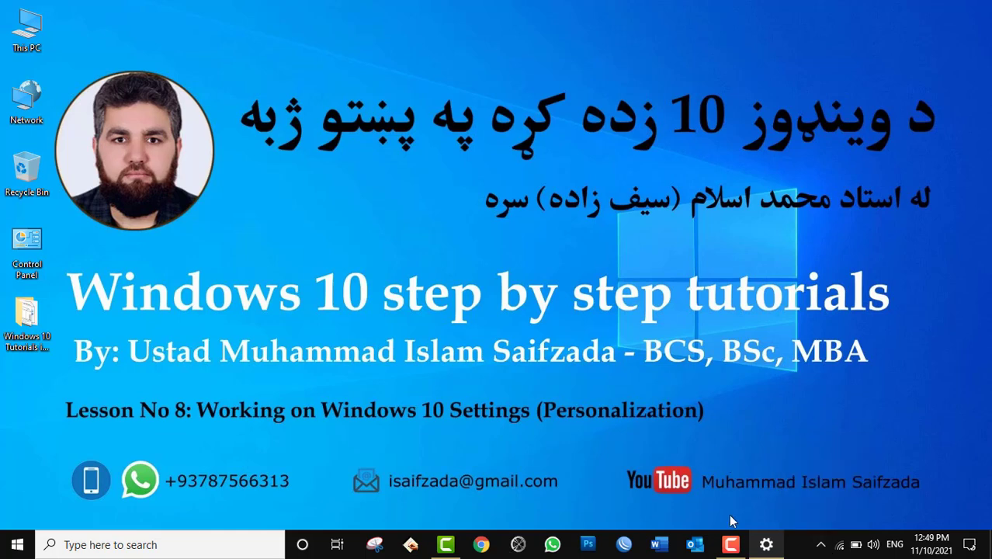
click(766, 544)
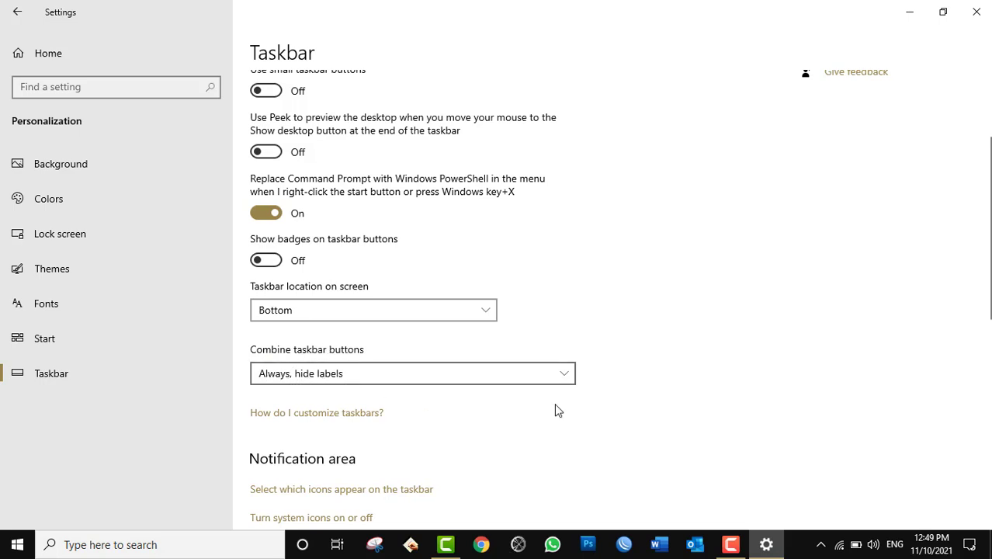
click(759, 549)
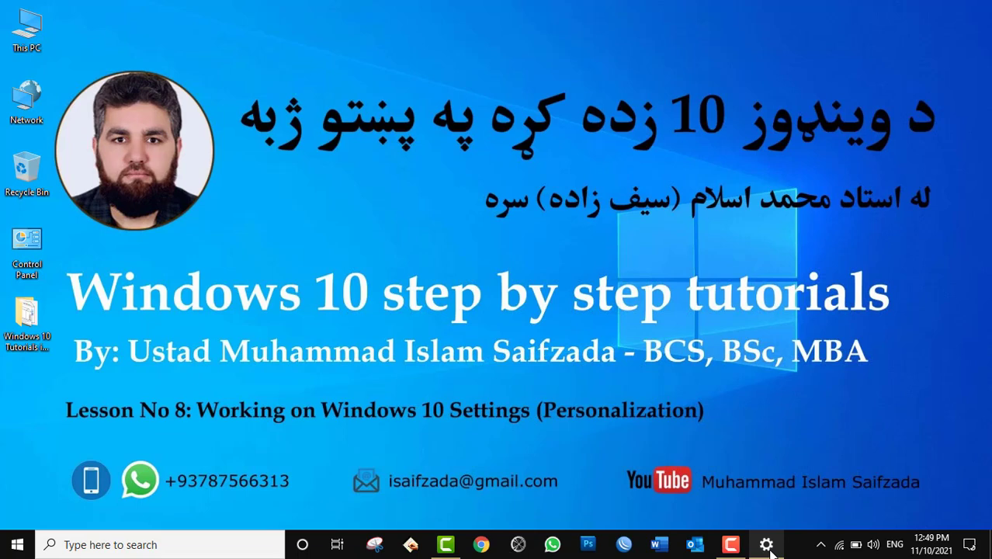
right_click(744, 264)
click(783, 307)
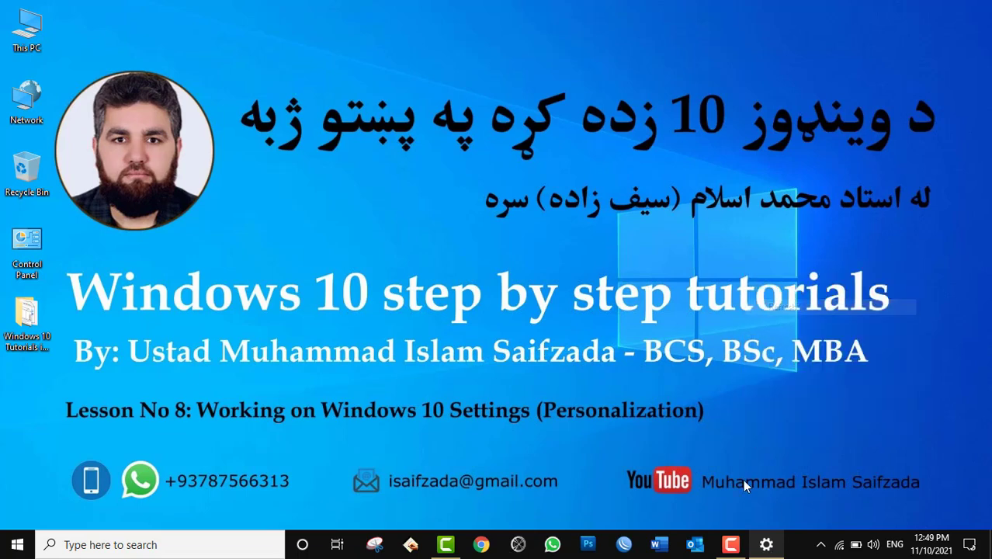
click(766, 545)
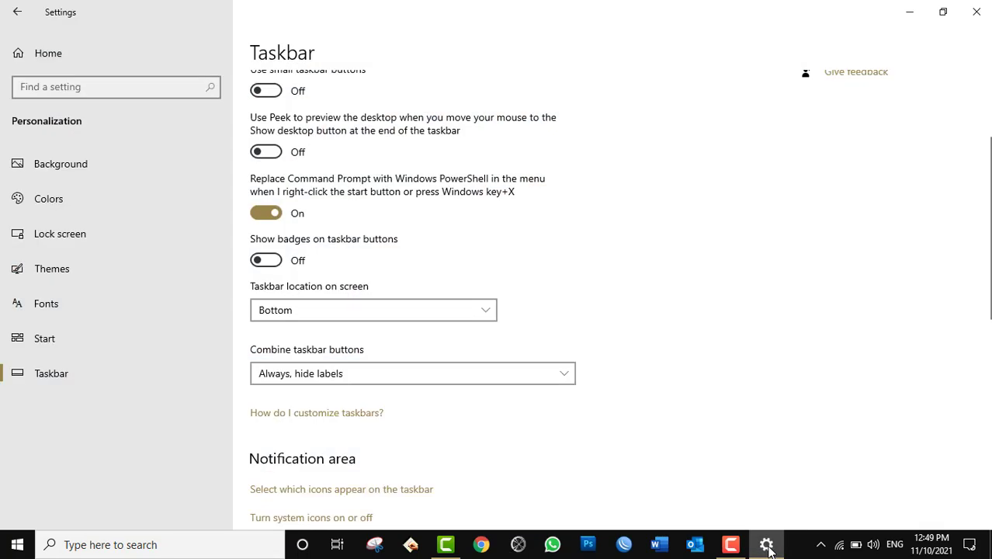
Show the desktop, open six Notepad windows by running notepad repeatedly, and preview them grouped on the taskbar
key(super+d)
key(super+r)
text(notepad)
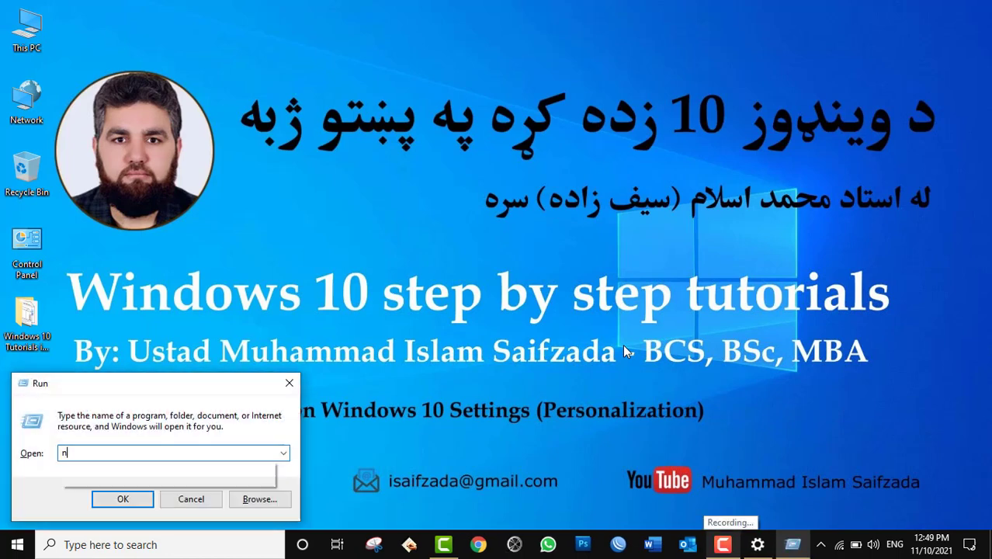
key(Return)
key(super+r)
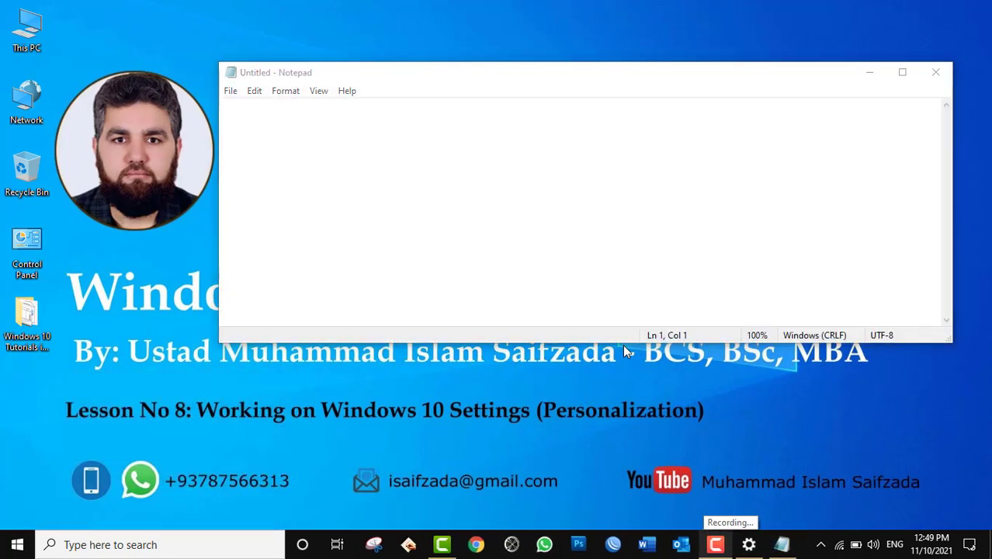
key(Return)
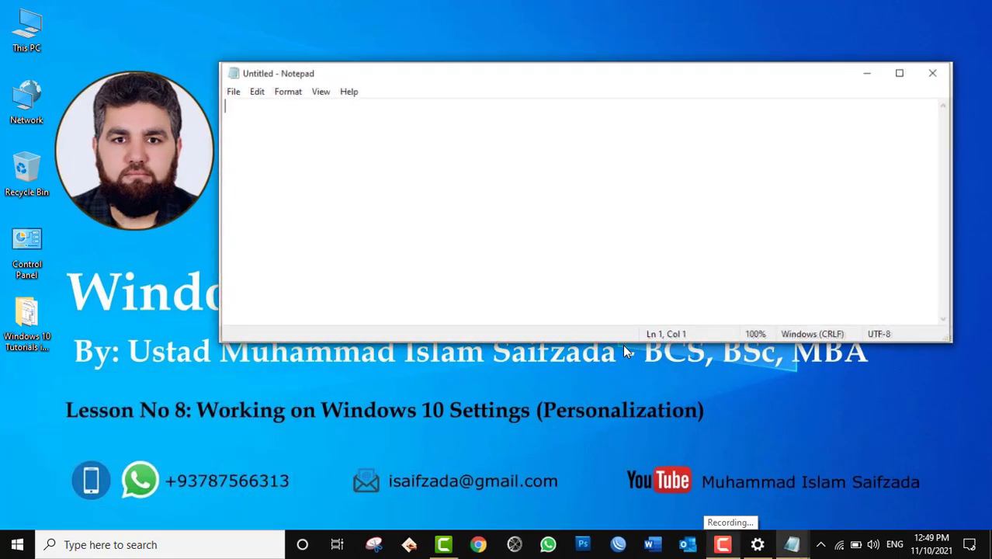
key(super+r)
key(Return)
key(super+r)
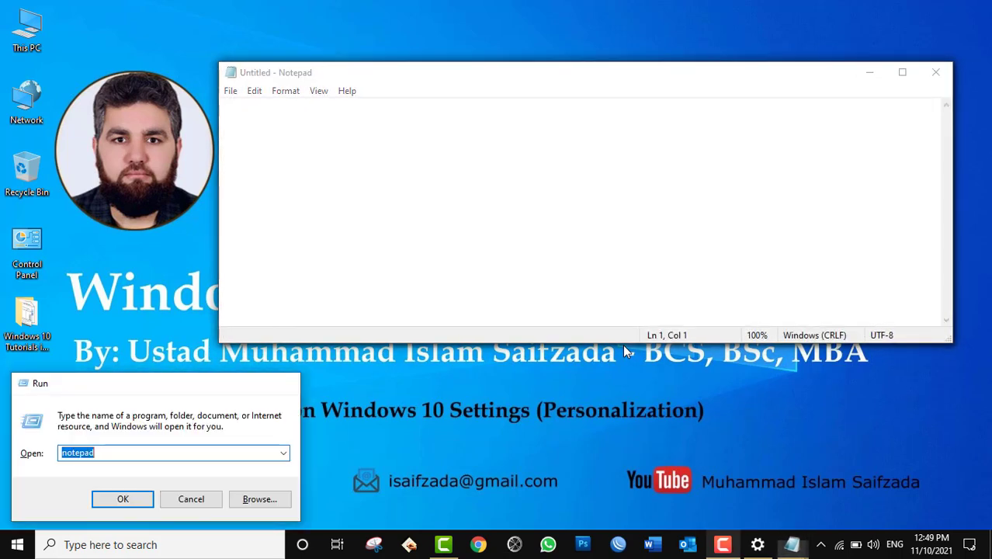
key(Return)
key(super+r)
key(Return)
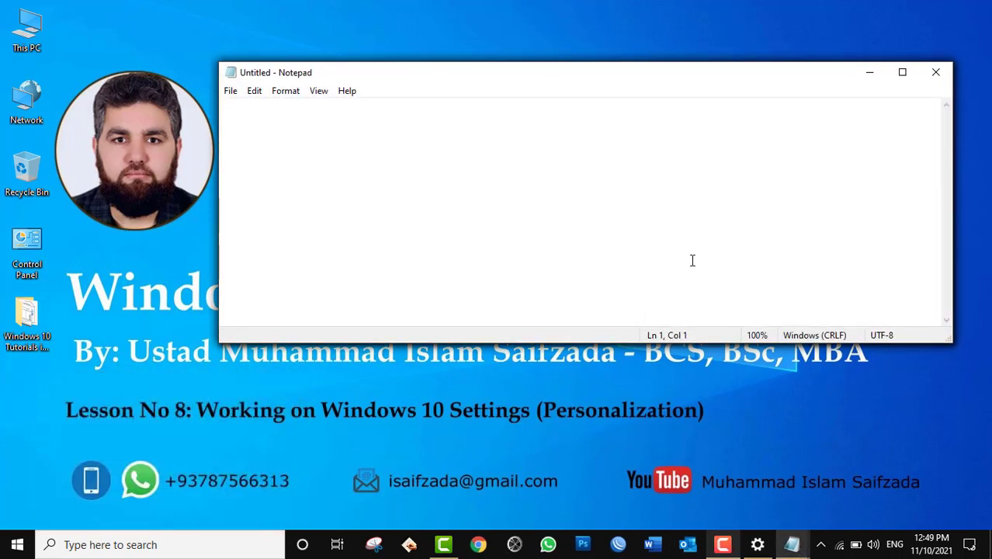
click(790, 546)
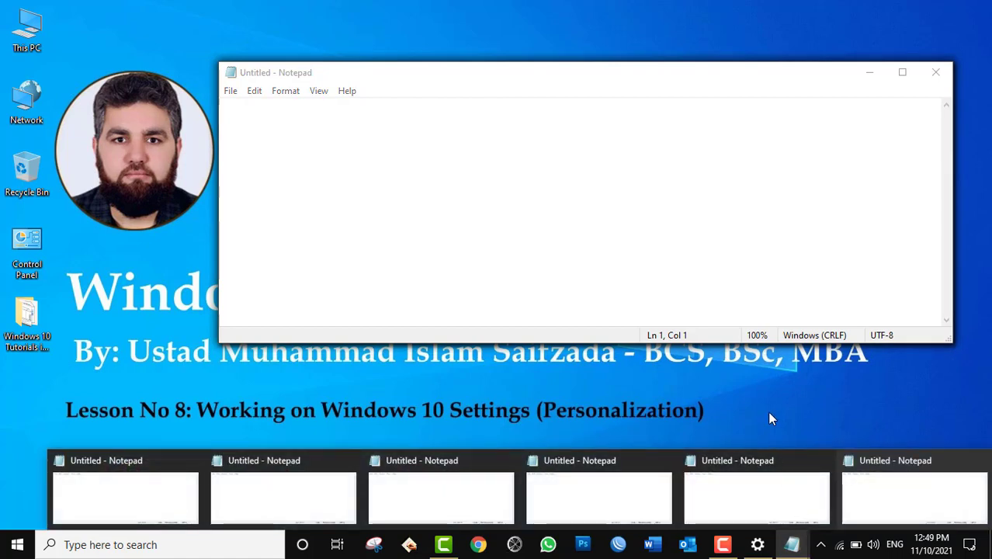
Return to the Taskbar settings and set Combine taskbar buttons to Never, followed by When taskbar is full
click(757, 546)
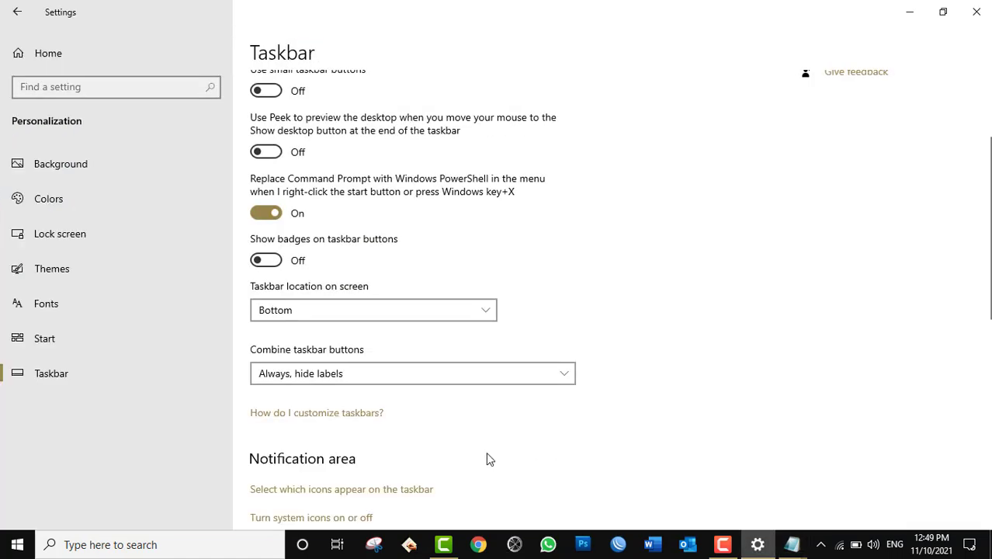
click(320, 382)
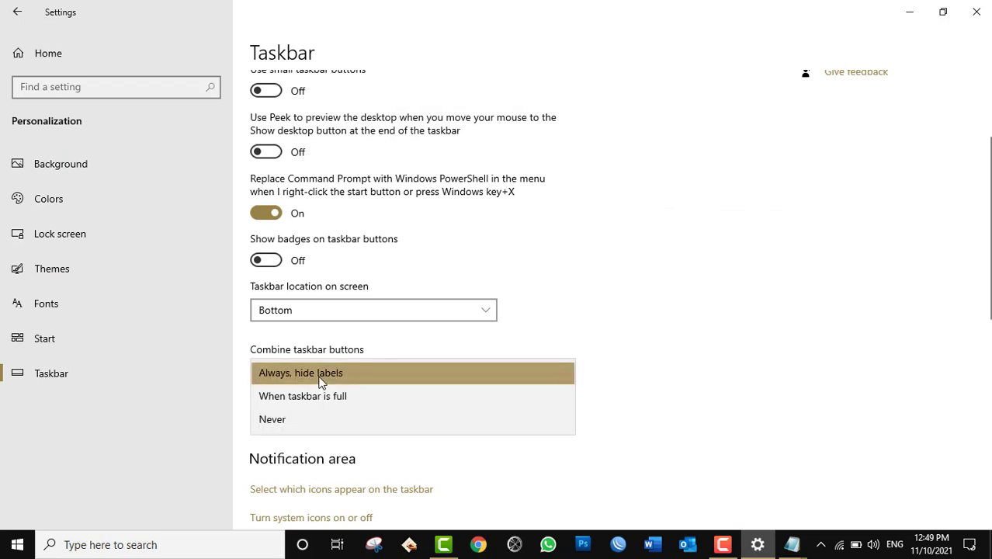
click(286, 423)
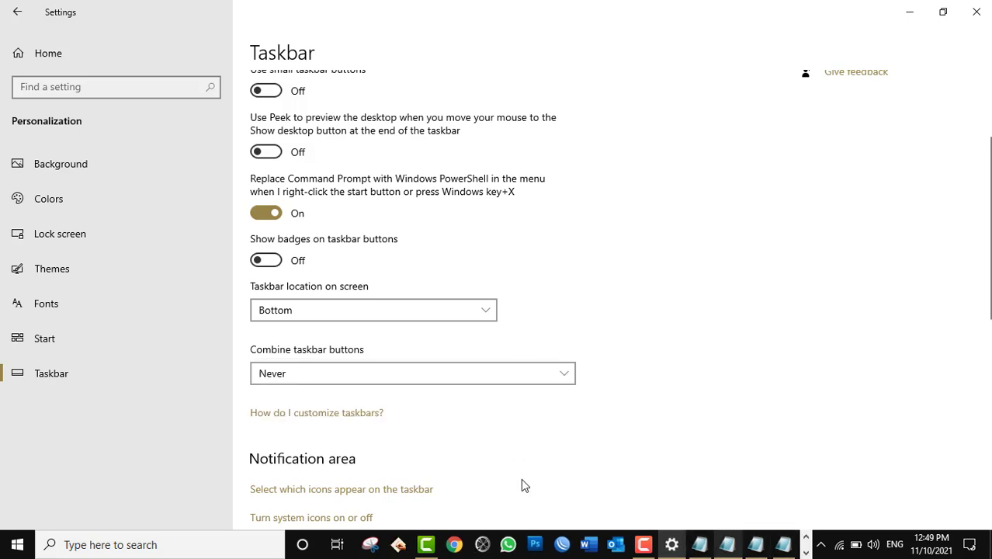
click(330, 380)
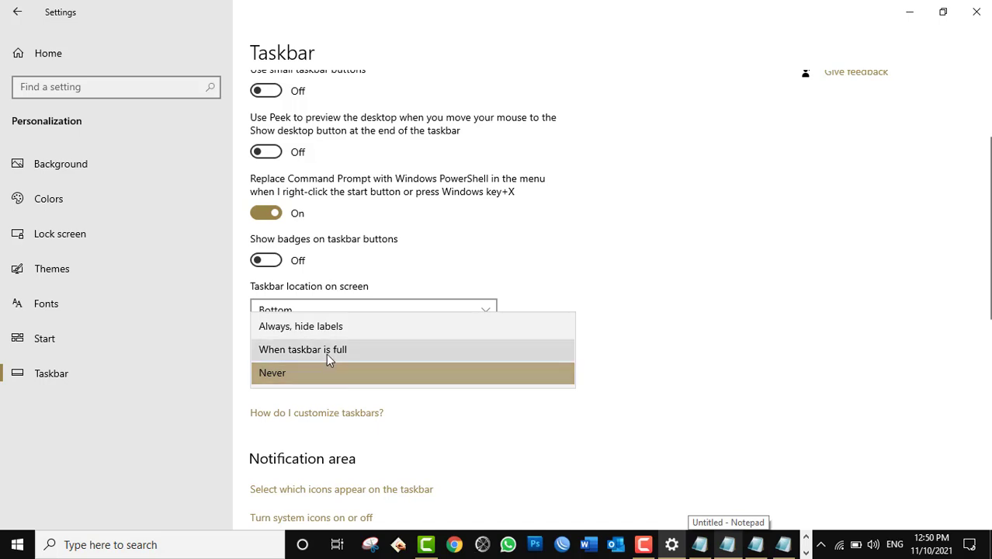
click(326, 353)
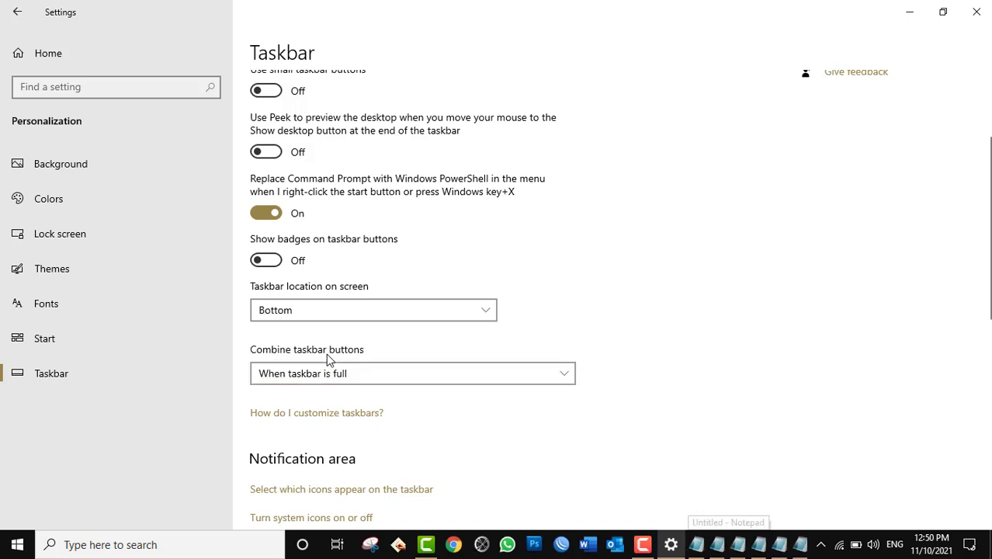
Set Combine taskbar buttons to Never once more and back to Always, hide labels
click(329, 373)
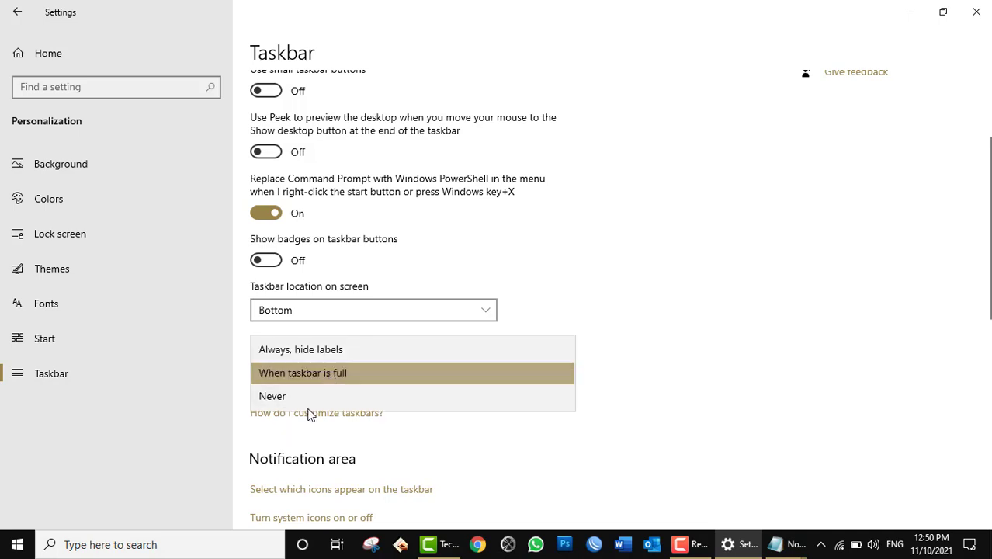
click(313, 399)
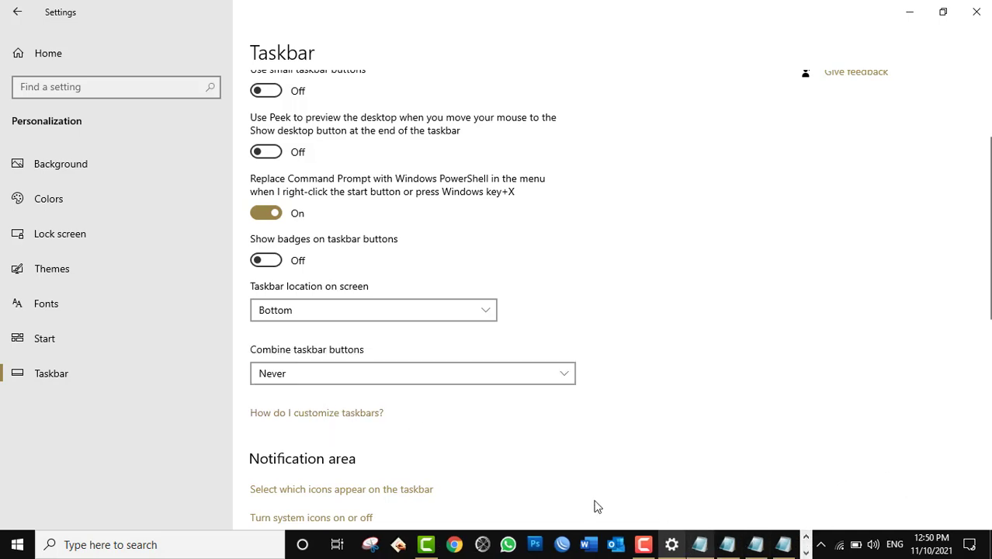
click(366, 378)
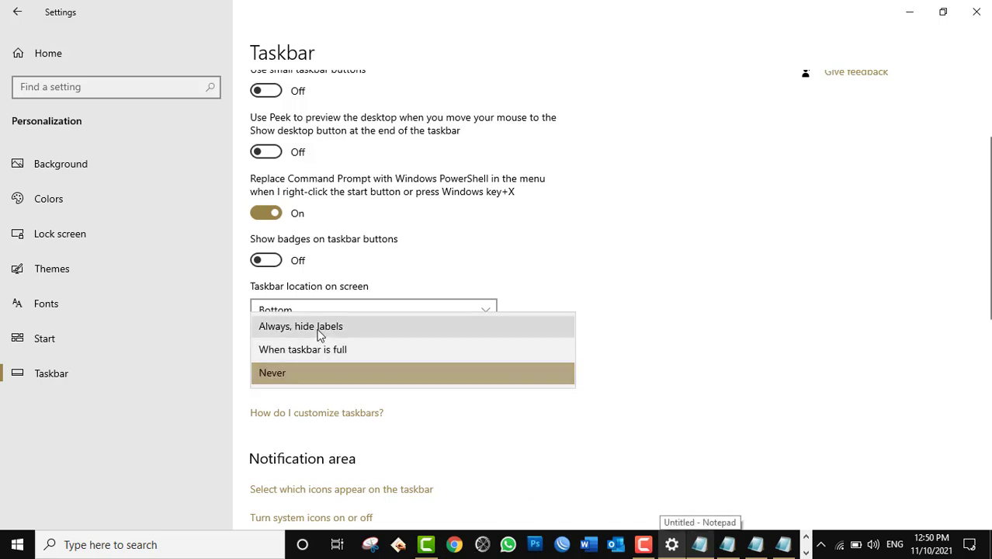
click(319, 334)
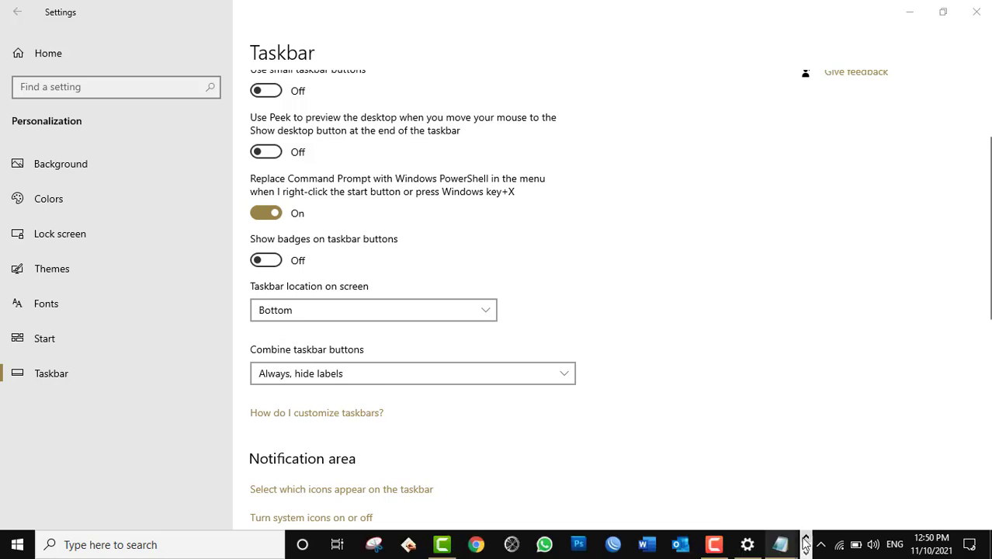
Preview the combined Notepad group on the taskbar and close all of its windows
click(792, 550)
click(808, 441)
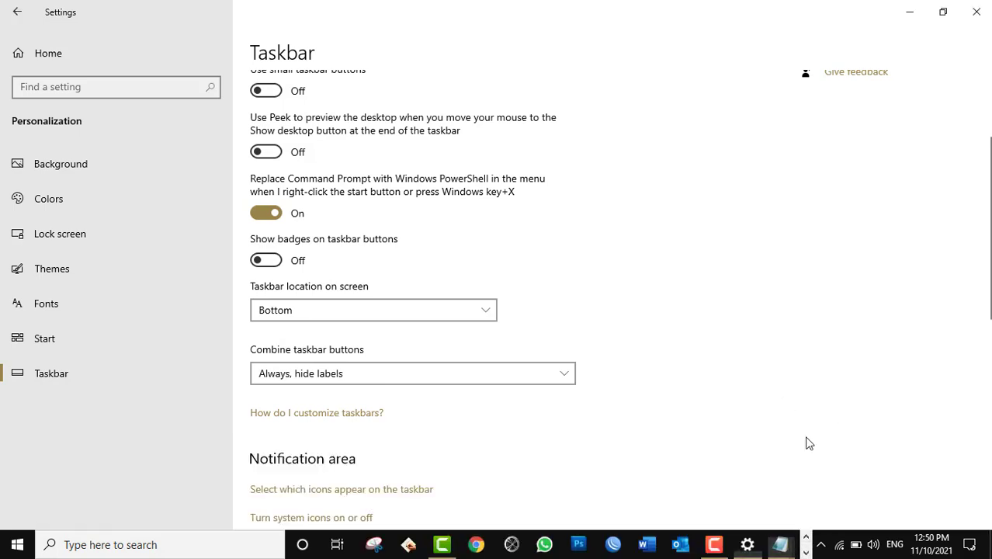
mouse_move(747, 547)
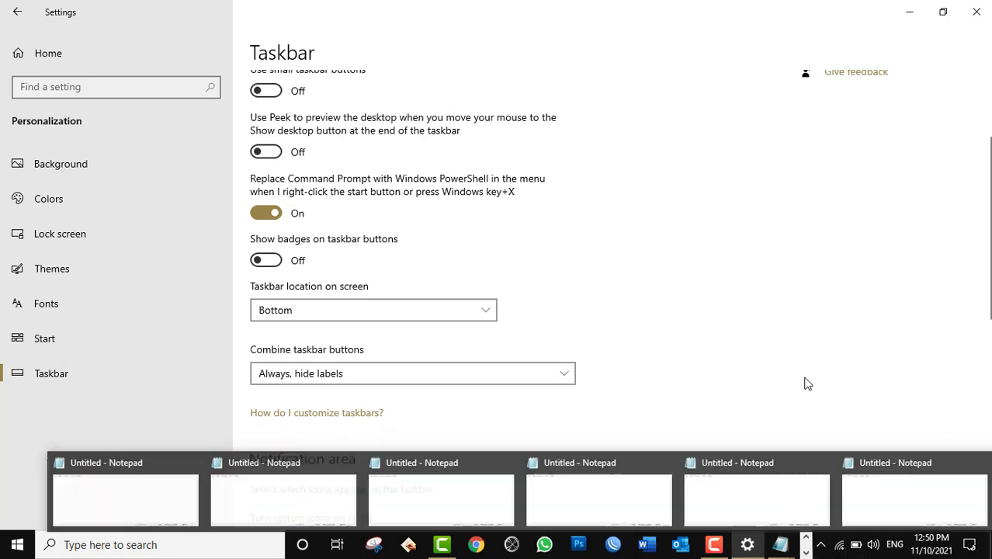
right_click(780, 545)
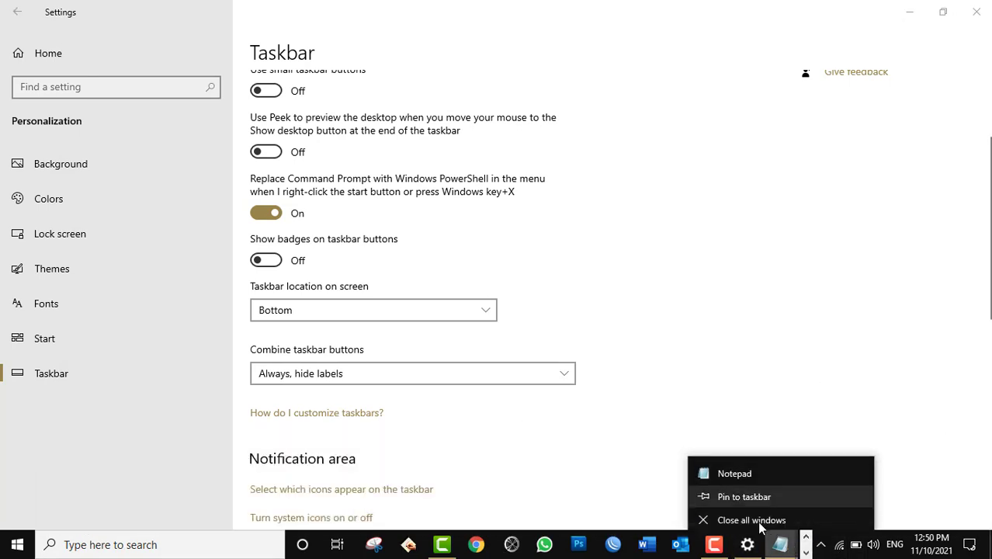
click(750, 514)
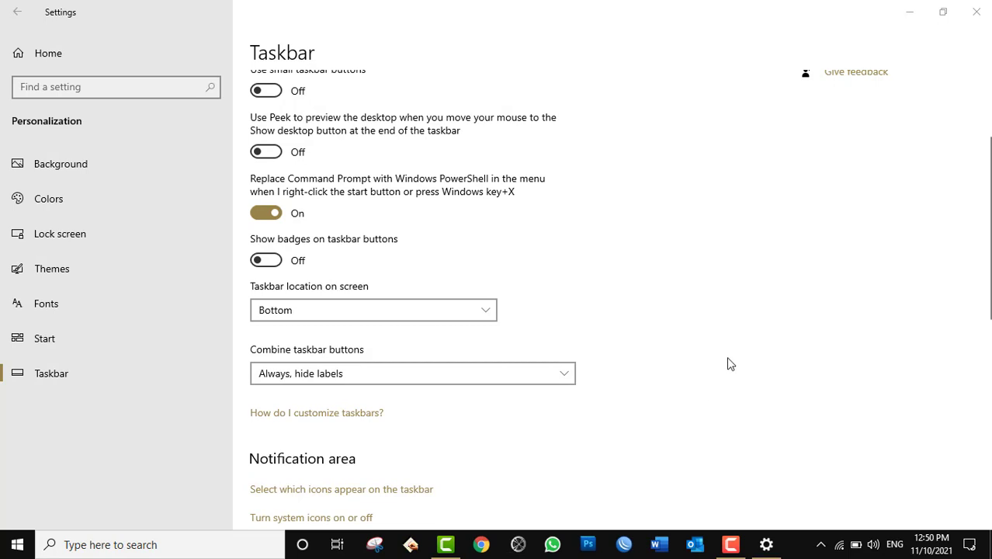
Open the "How do I customize taskbars?" help link and close the browser window
scroll(695, 401, down, 4)
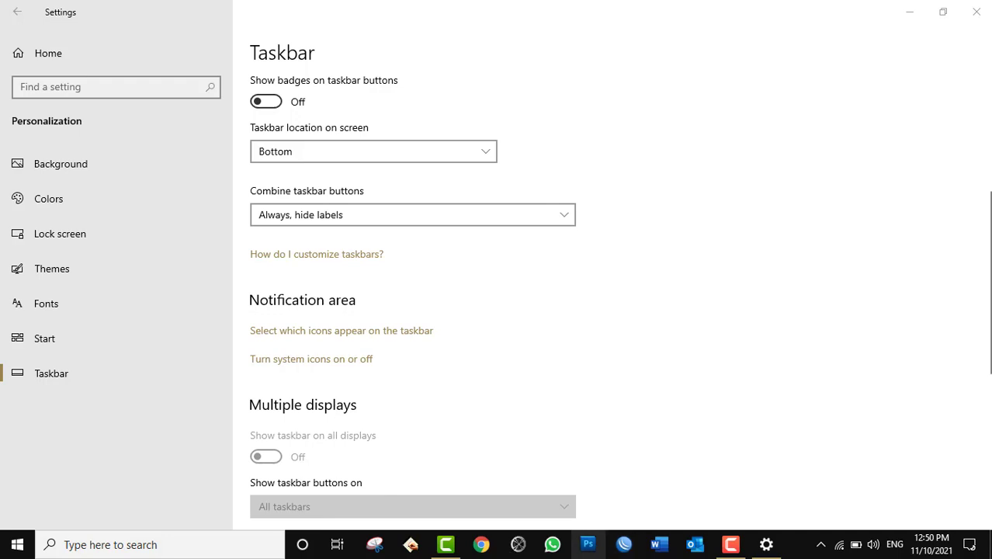
click(315, 261)
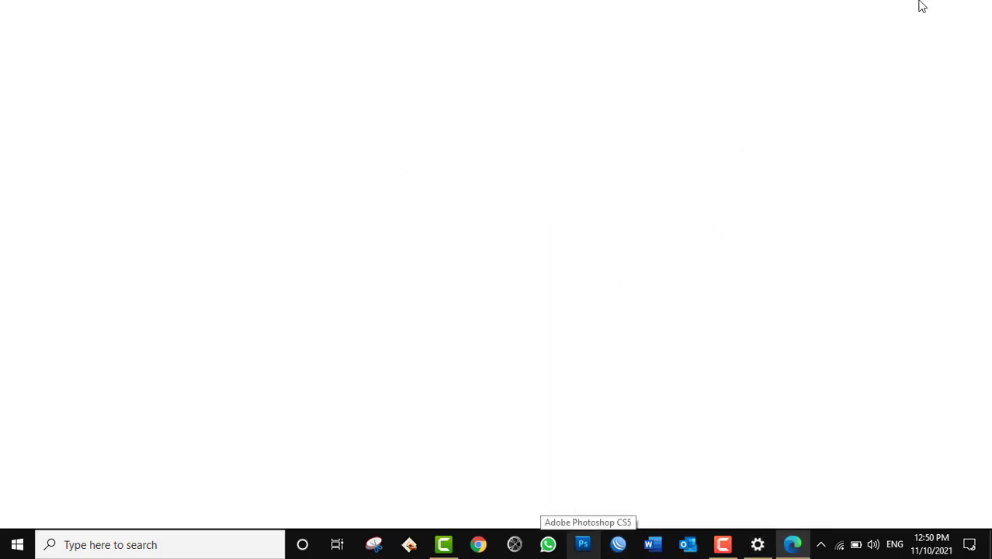
click(980, 14)
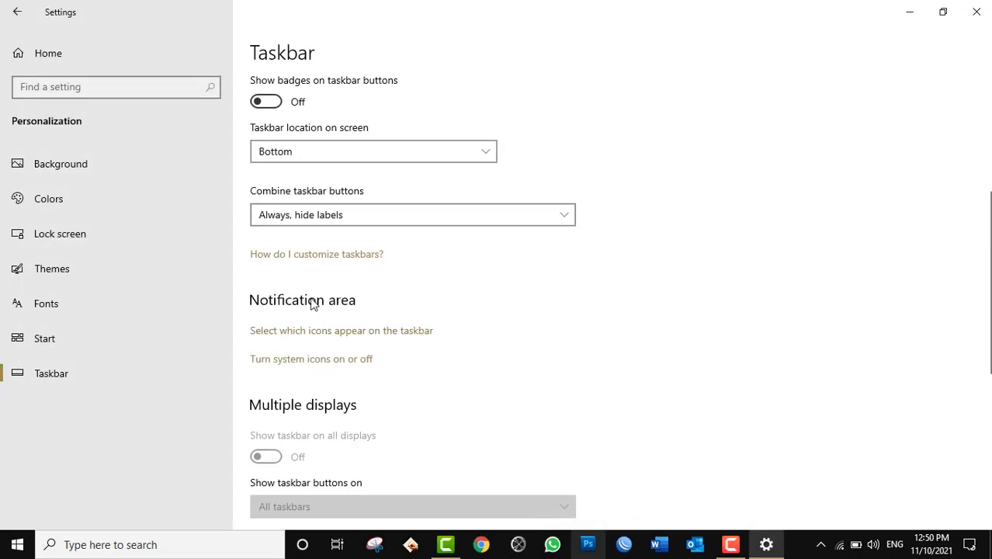
Check the hidden notification icons and turn off Volume under Select which icons appear on the taskbar
click(821, 544)
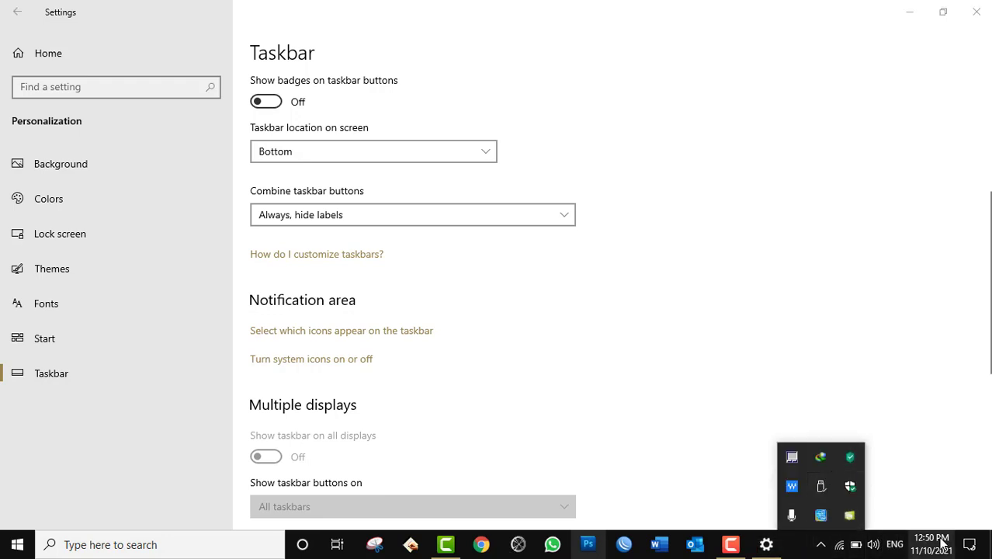
click(852, 334)
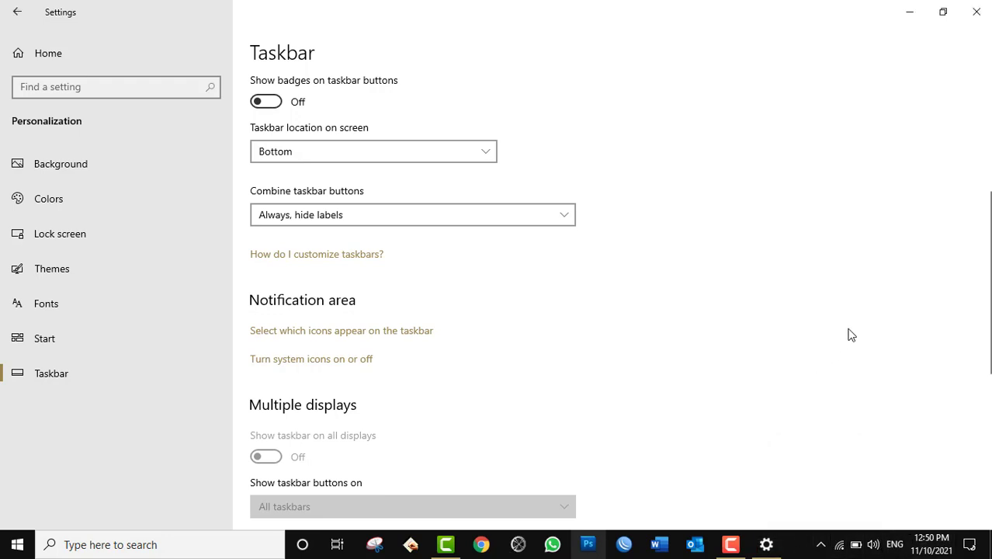
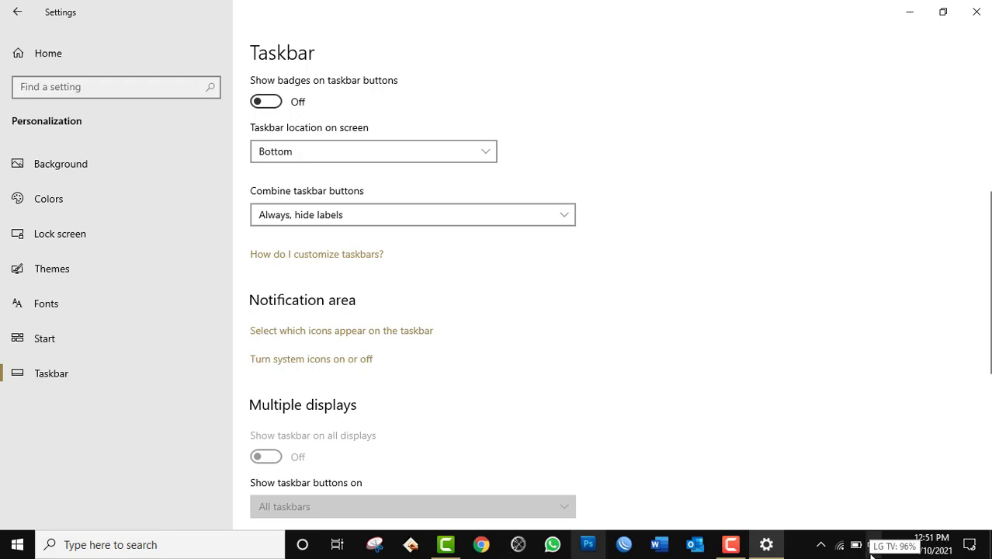
click(391, 332)
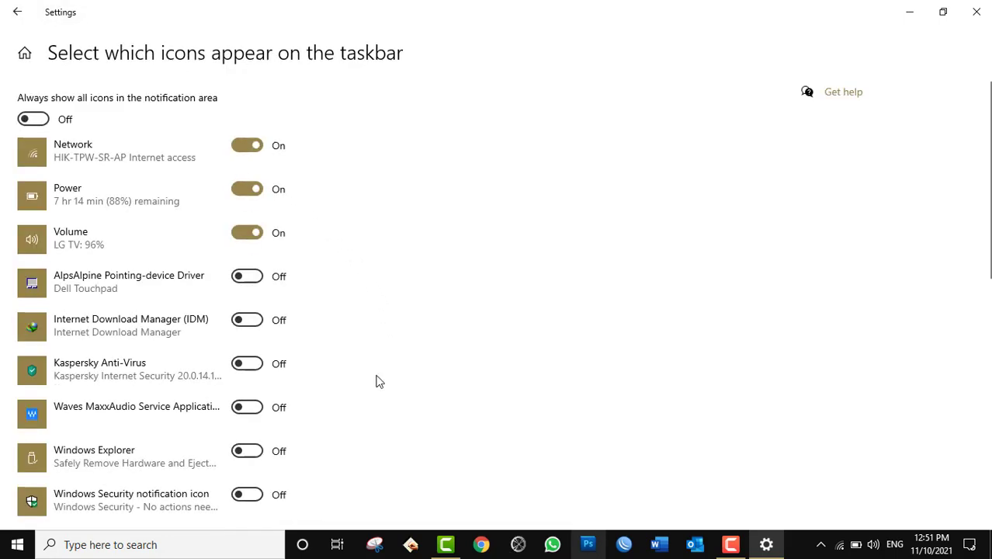
mouse_move(854, 548)
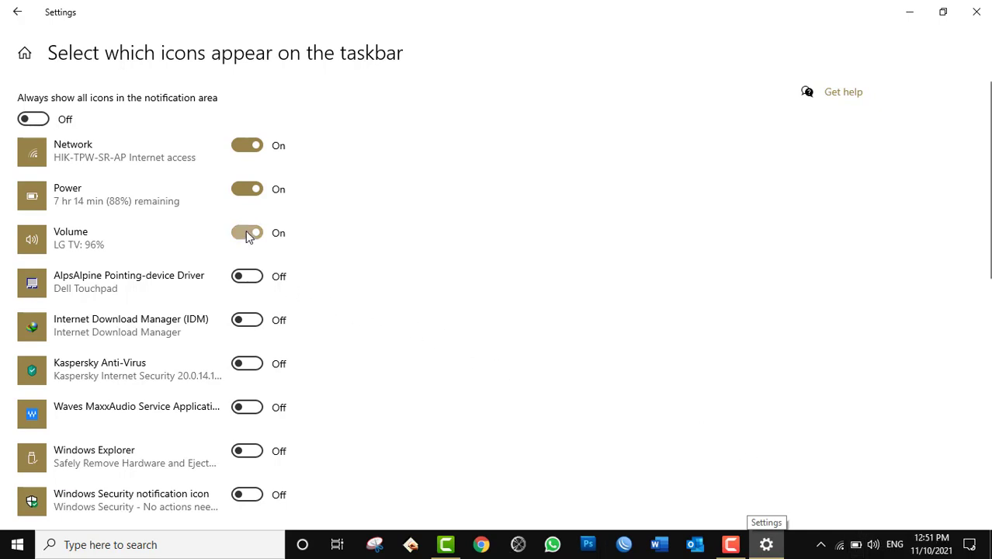
click(249, 235)
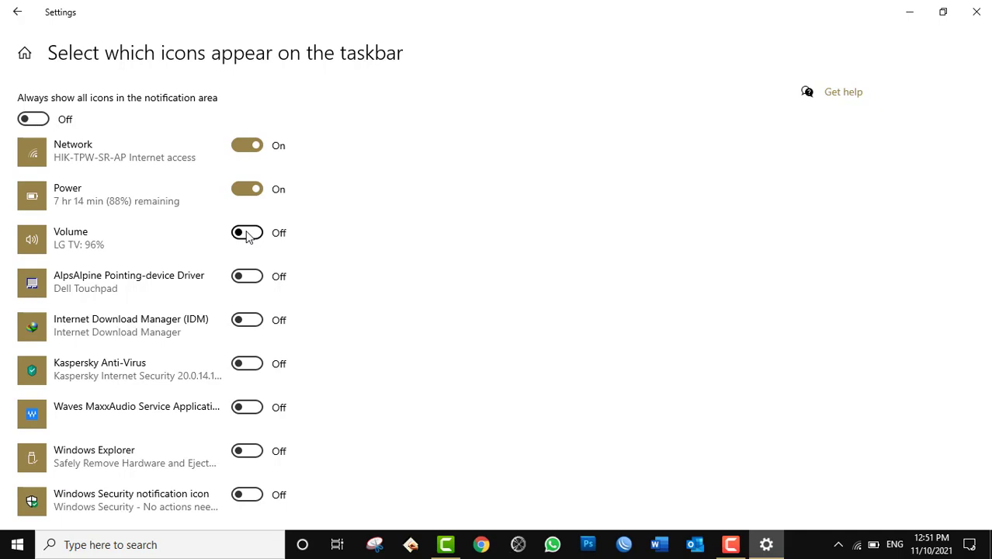
Turn off the Network and Power taskbar icons and drag Network from the hidden icons back onto the taskbar
click(238, 151)
click(243, 192)
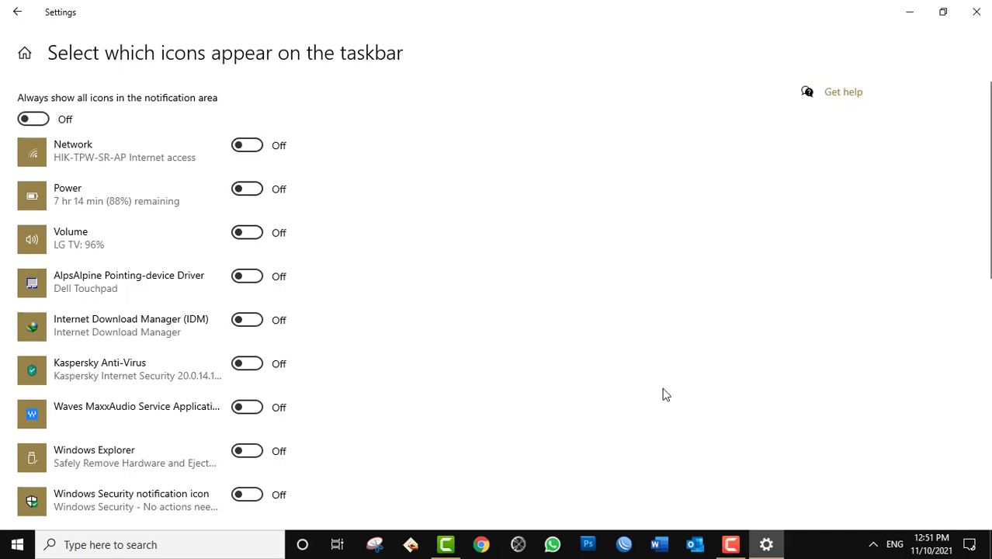
click(874, 545)
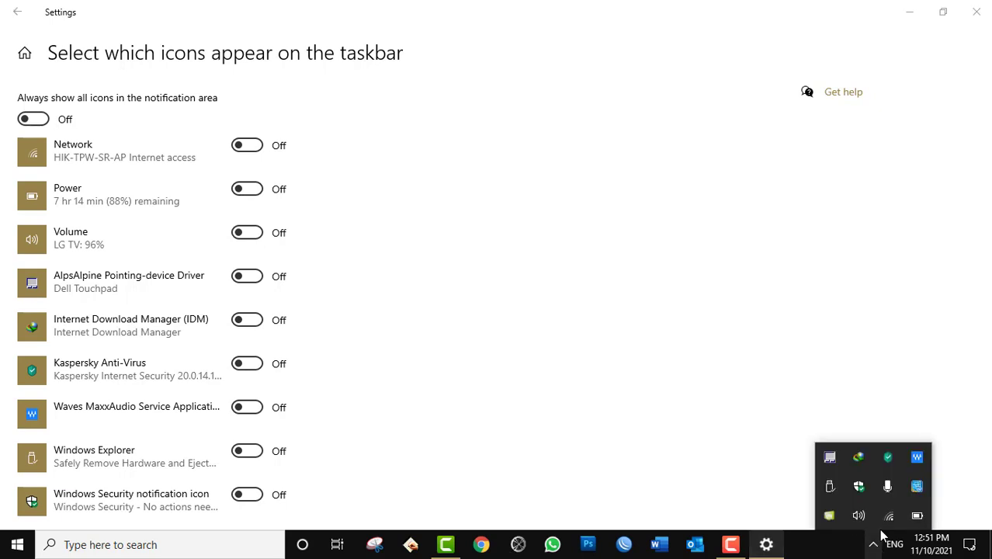
drag(889, 515, 853, 546)
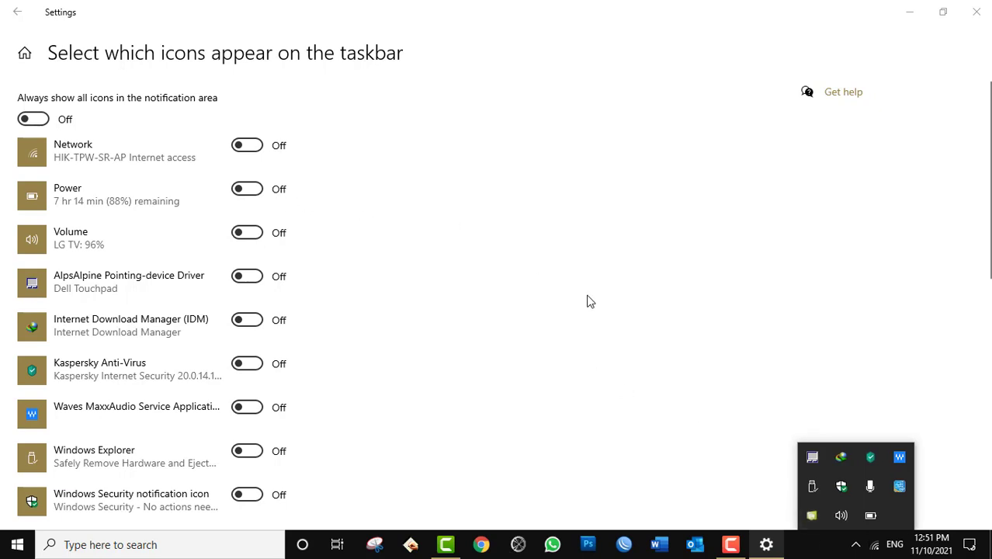
Switch Network off once more, and turn Network, Power and Volume back on for the taskbar
click(246, 148)
click(242, 149)
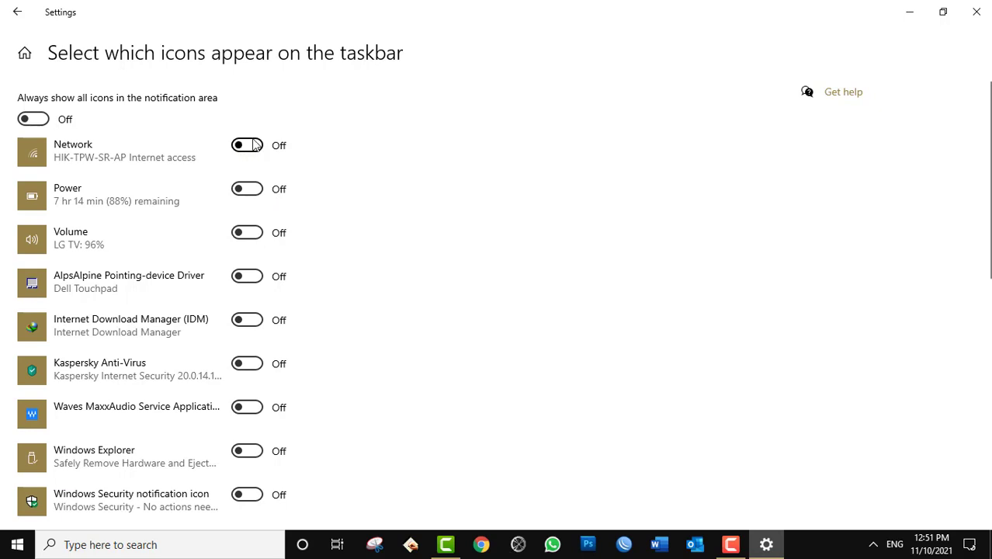
click(257, 149)
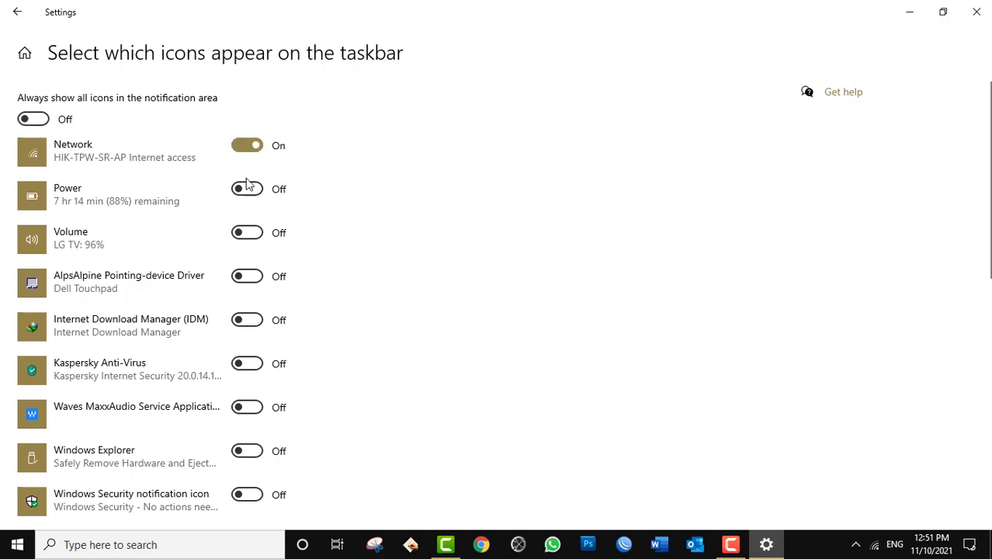
click(248, 189)
click(249, 232)
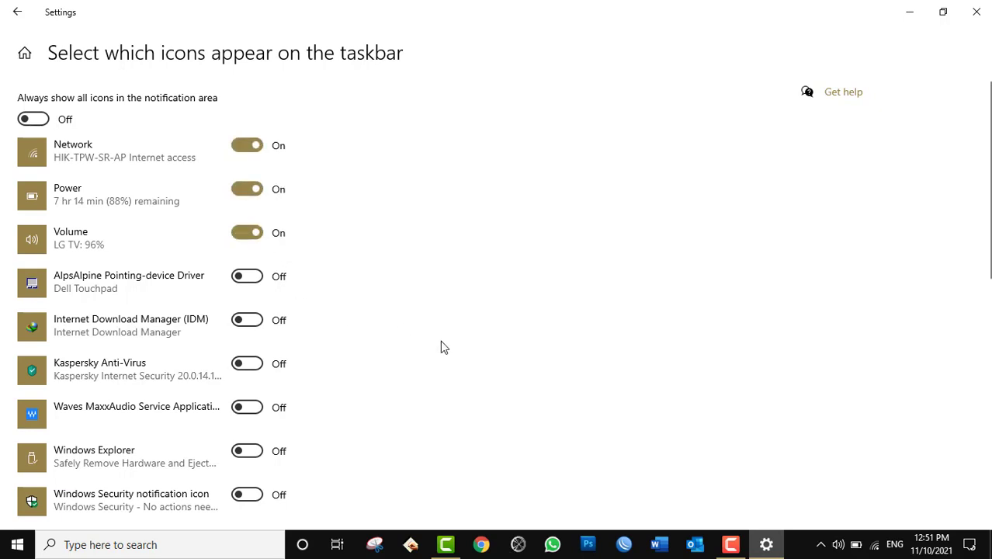
Turn on the Kaspersky Anti-Virus icon for the taskbar and return to the Taskbar settings
scroll(440, 346, down, 3)
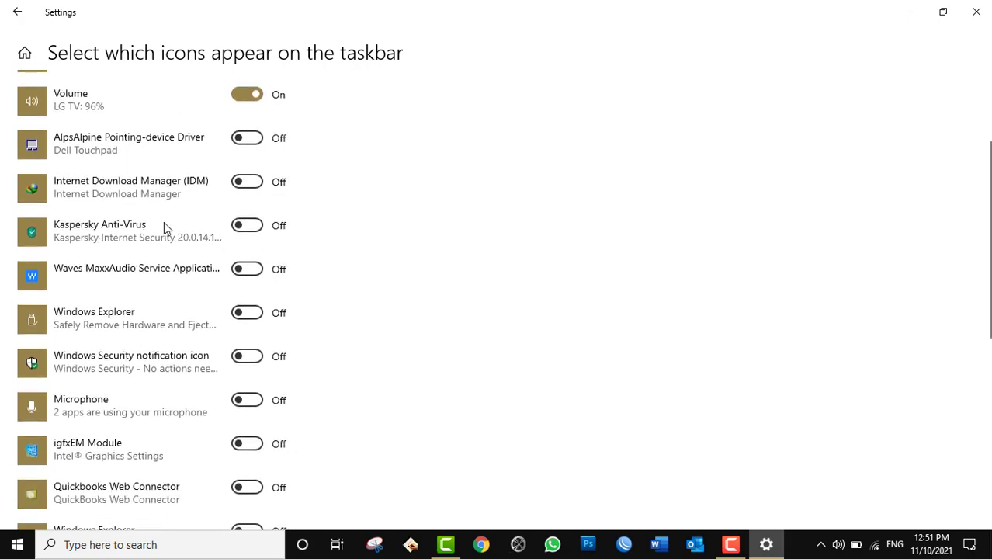
click(250, 225)
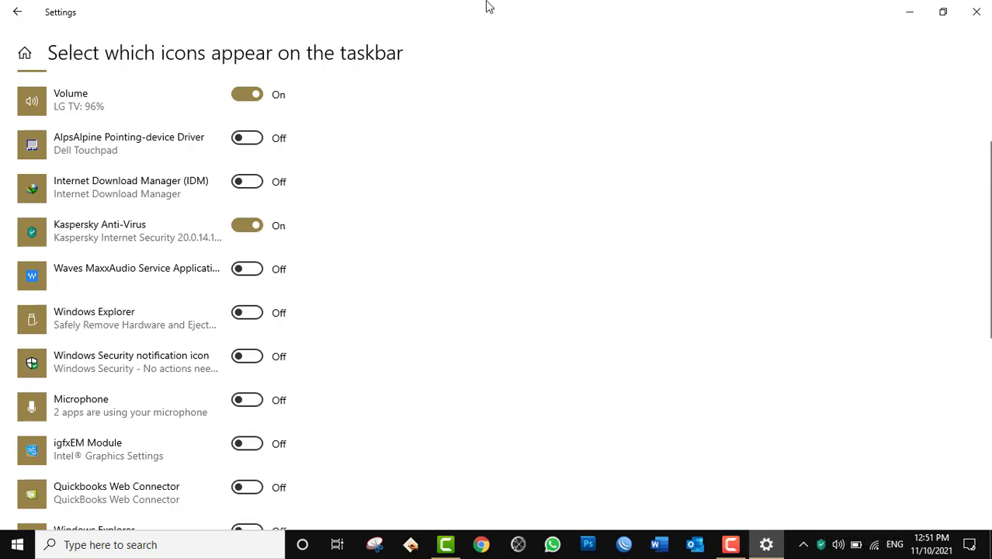
click(17, 11)
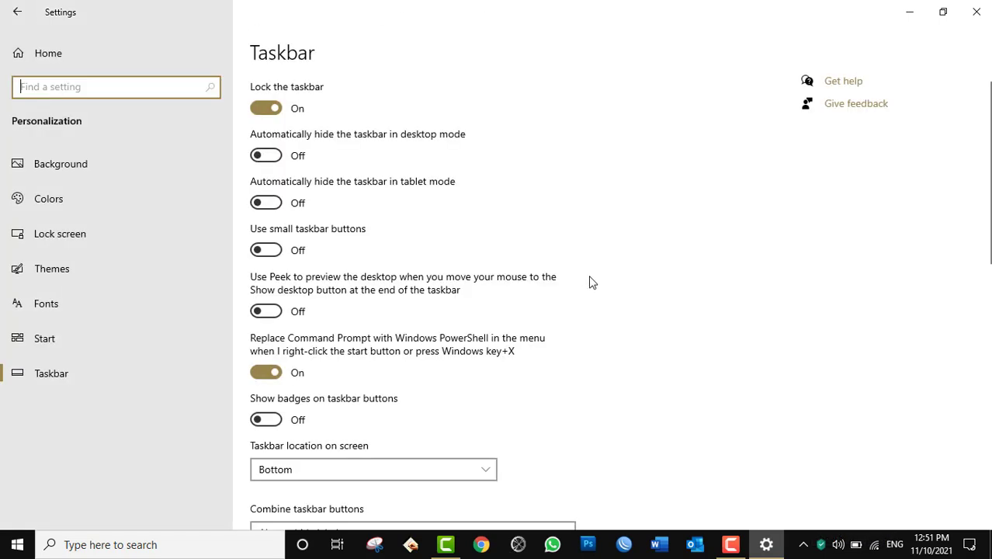
Open Turn system icons on or off and switch off Volume, Network and Power
scroll(585, 311, down, 5)
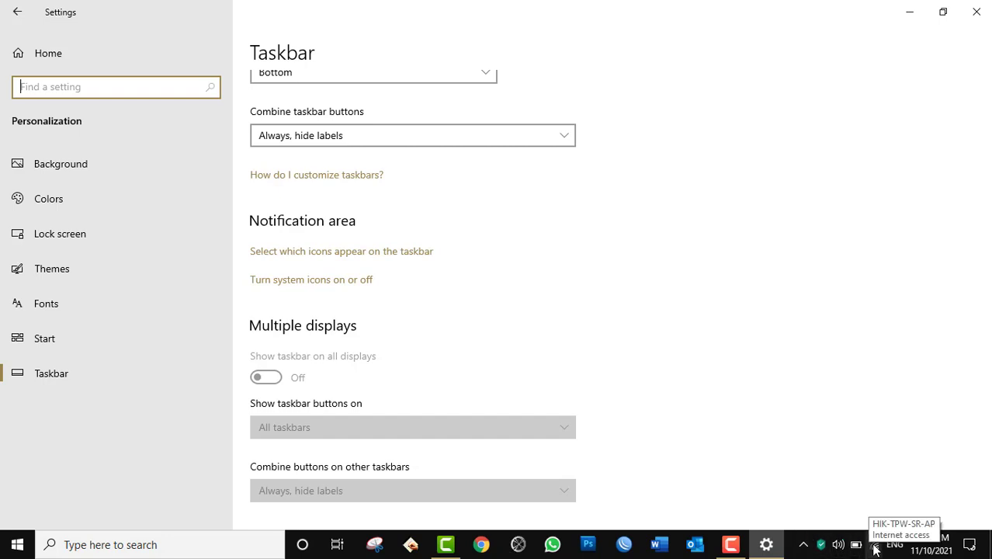
click(295, 283)
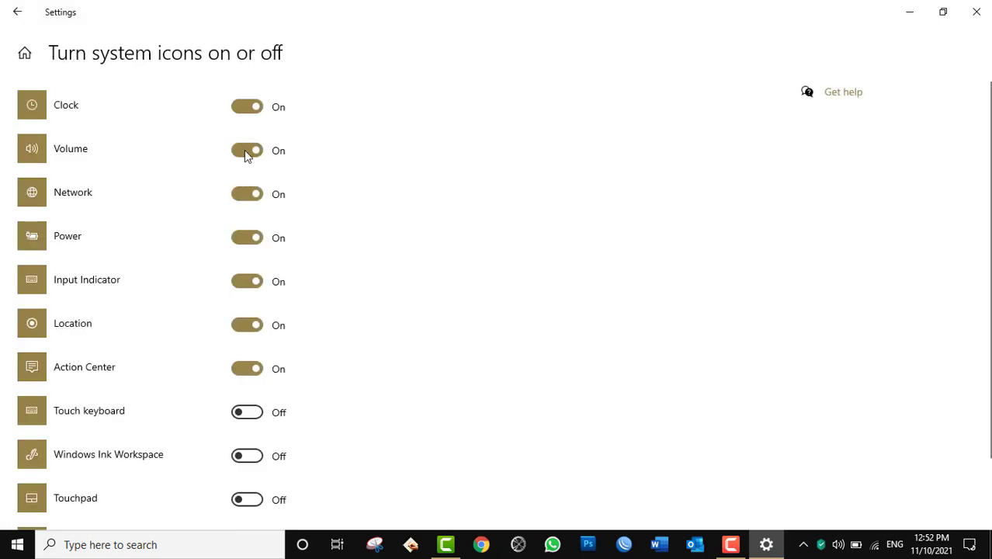
click(247, 152)
click(245, 193)
click(255, 238)
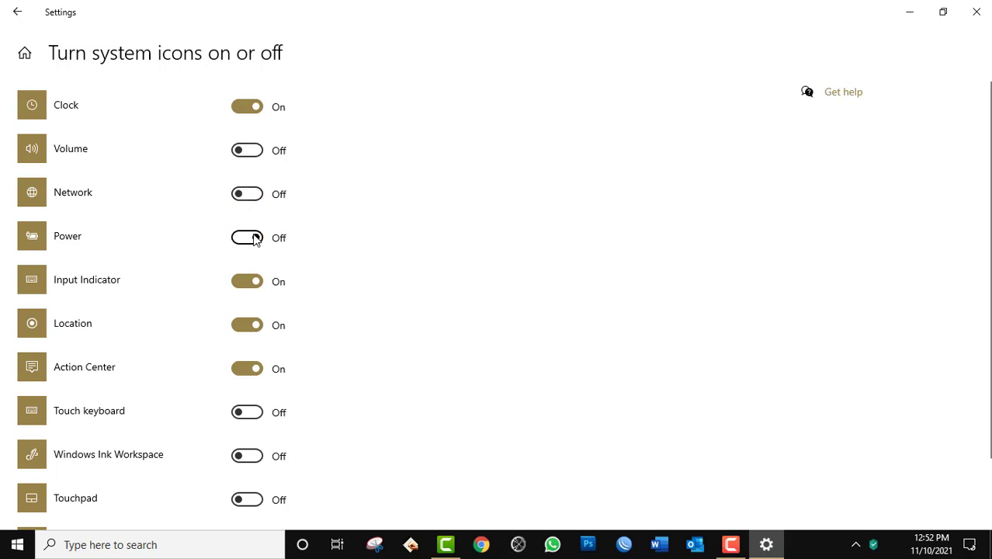
Toggle the Clock system icon off and on, turn Volume, Network and Power back on, and return to the Taskbar settings
click(250, 109)
click(252, 111)
click(251, 152)
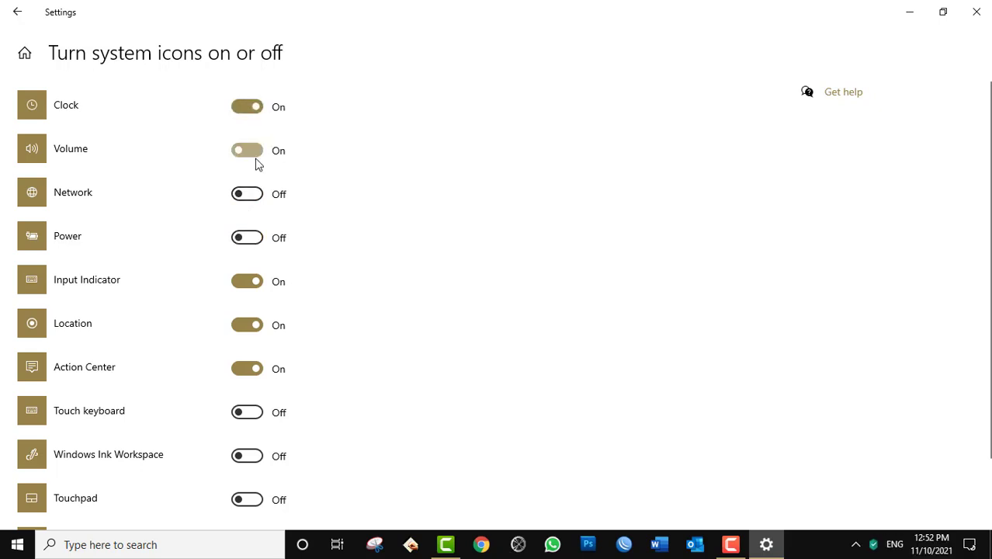
click(260, 197)
click(262, 239)
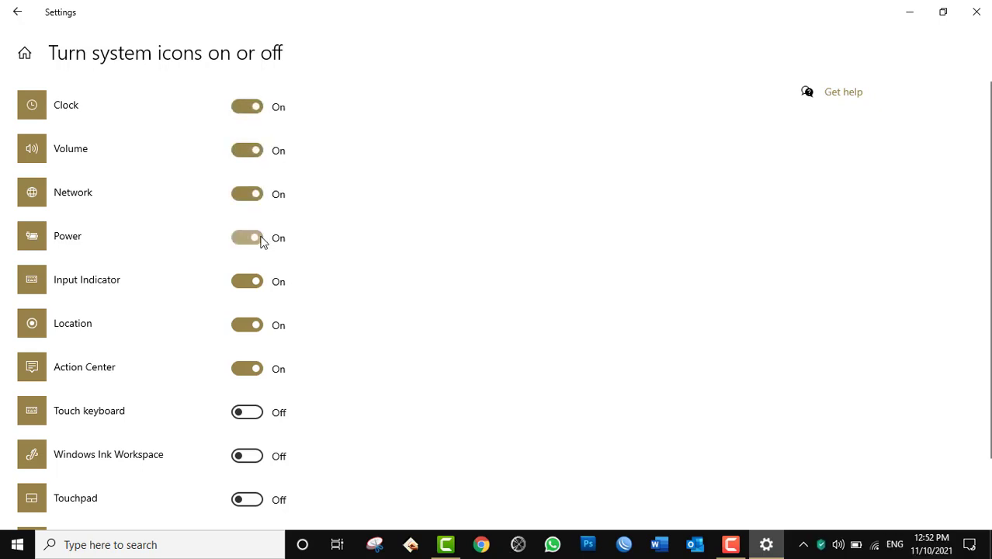
scroll(475, 340, down, 1)
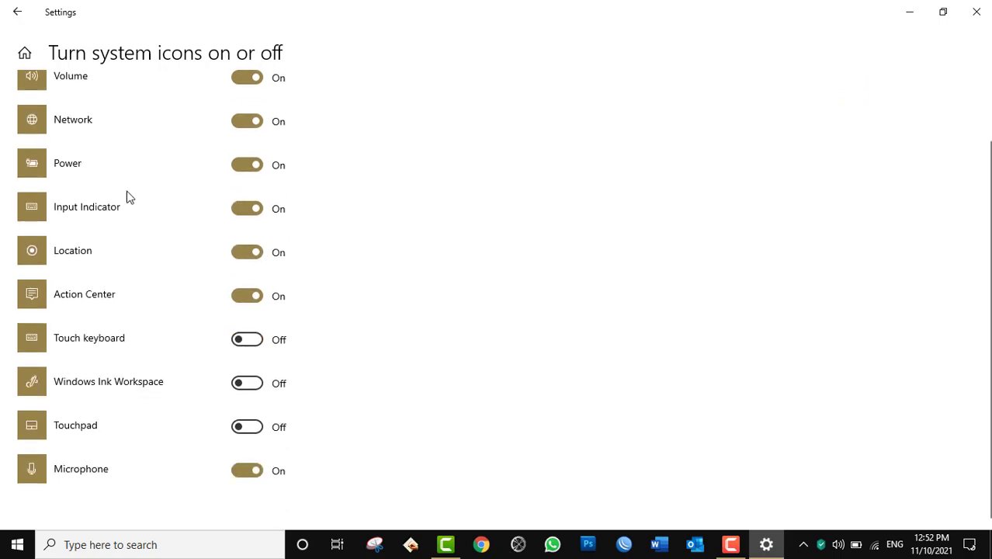
click(17, 15)
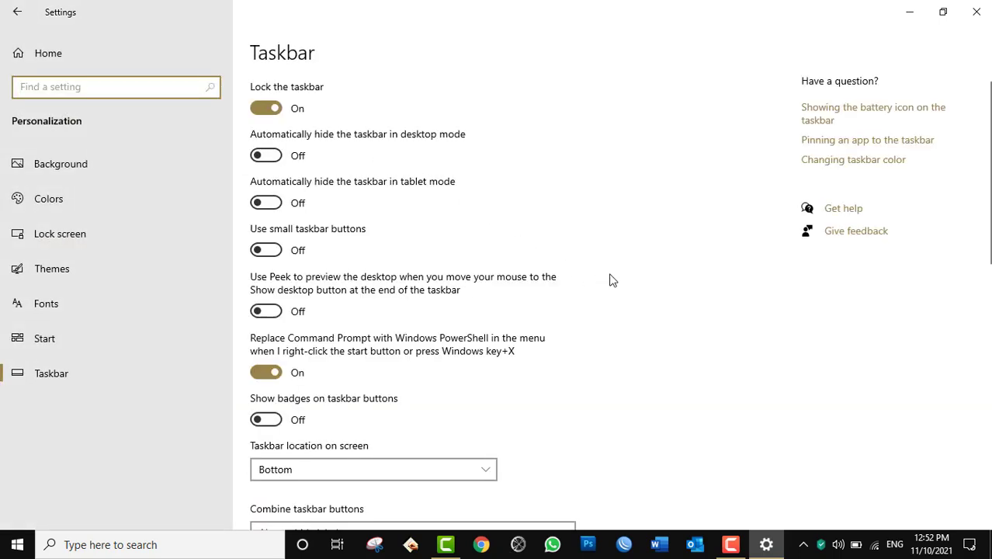
Review the Multiple displays options, open and dismiss the Project display modes, and show the hidden notification icons
scroll(612, 280, down, 3)
scroll(357, 404, down, 4)
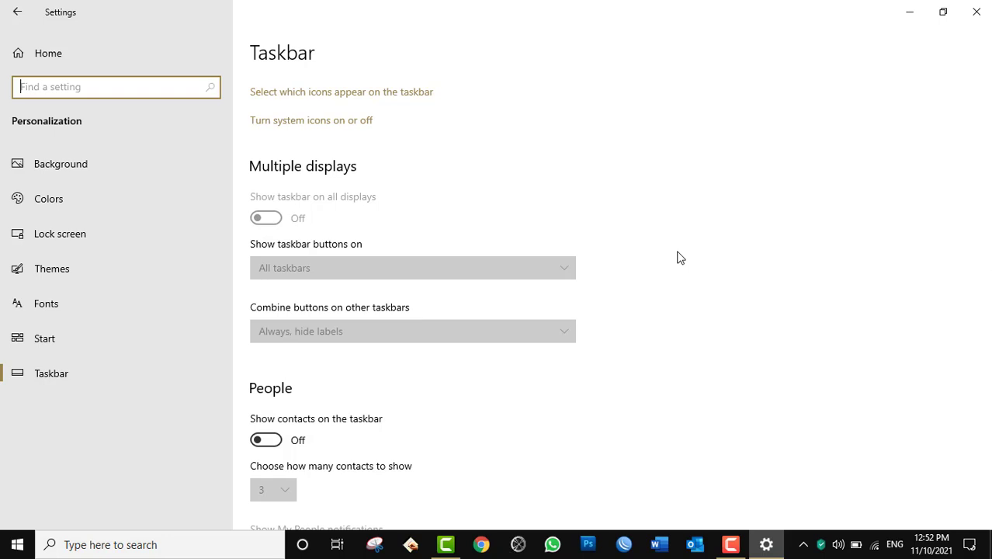
key(super+p)
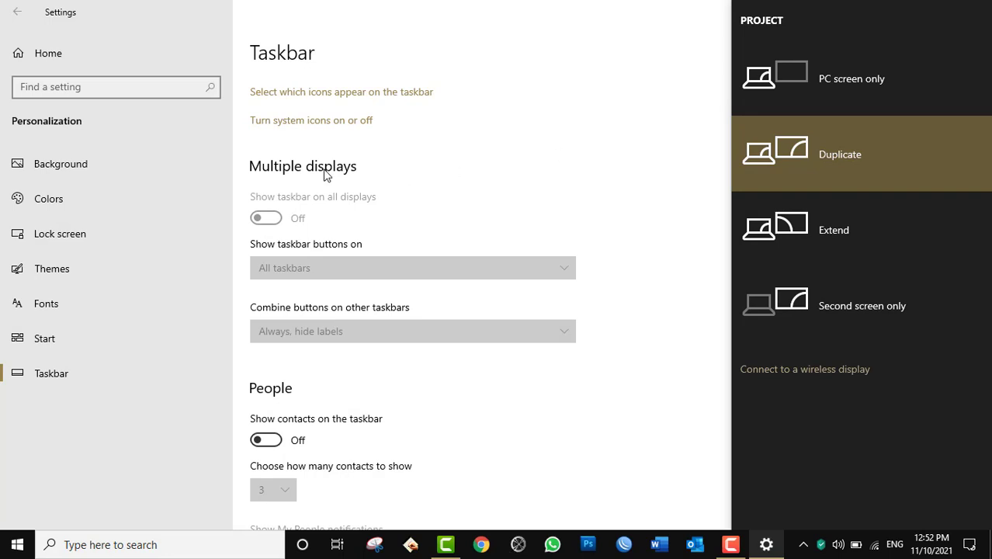
click(598, 142)
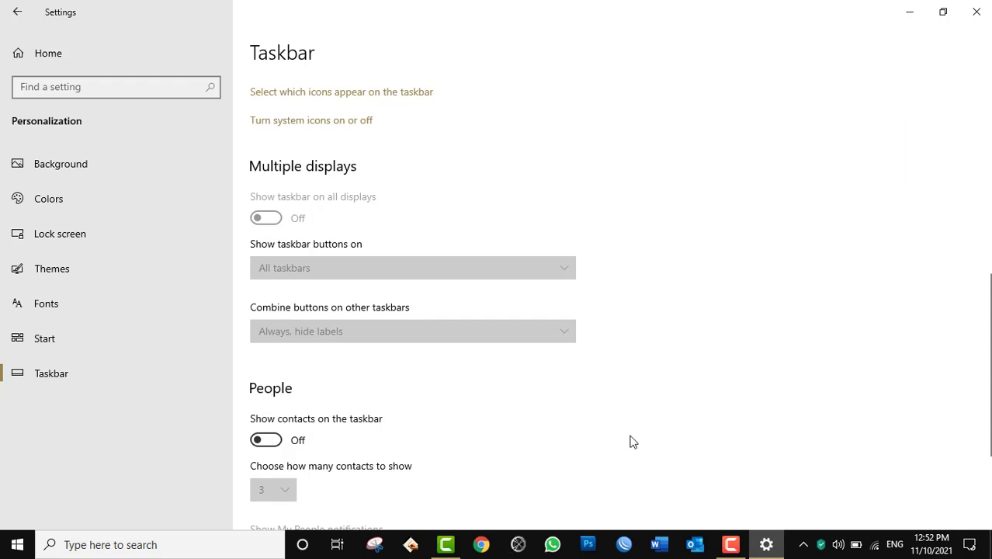
click(805, 546)
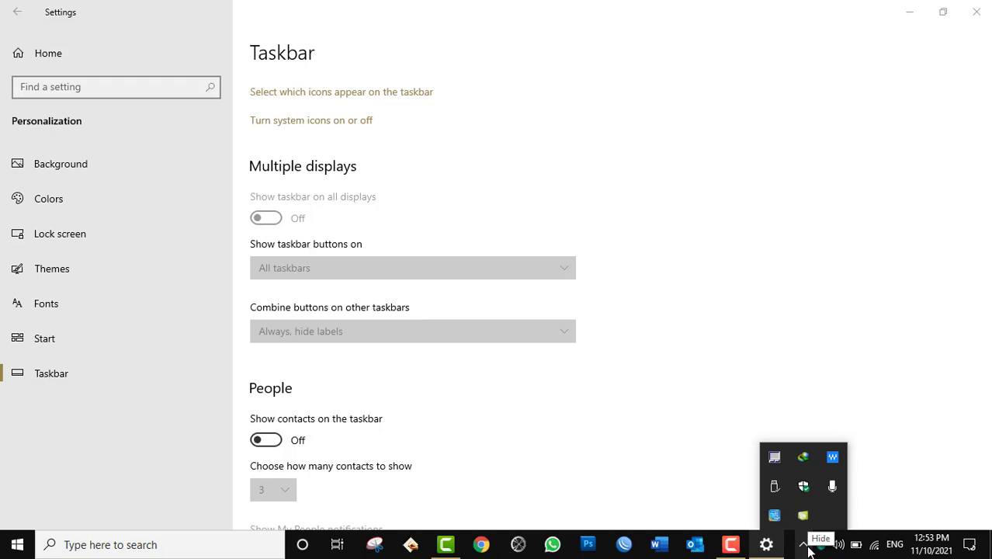
Turn on Show contacts on the taskbar, open the People flyout, and turn the option back off
click(269, 441)
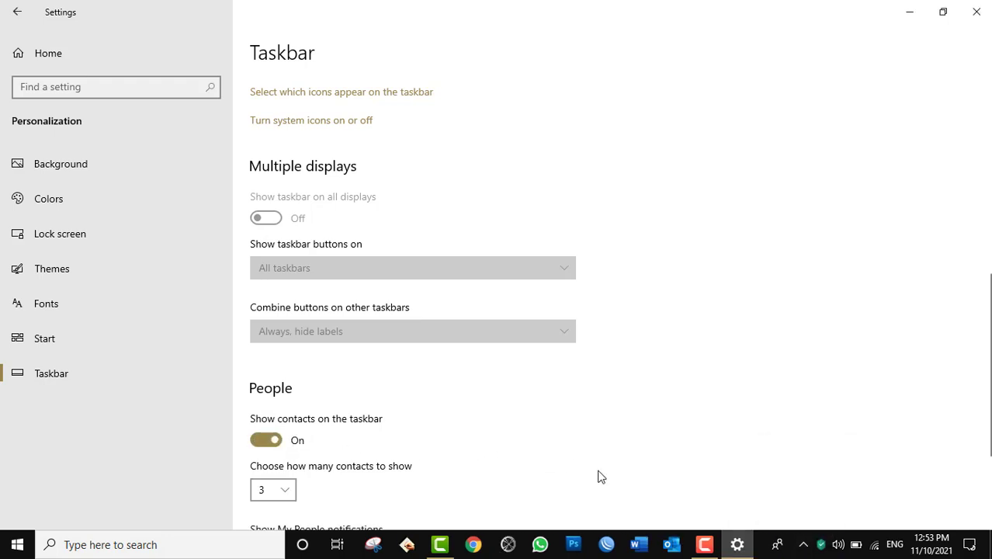
click(780, 547)
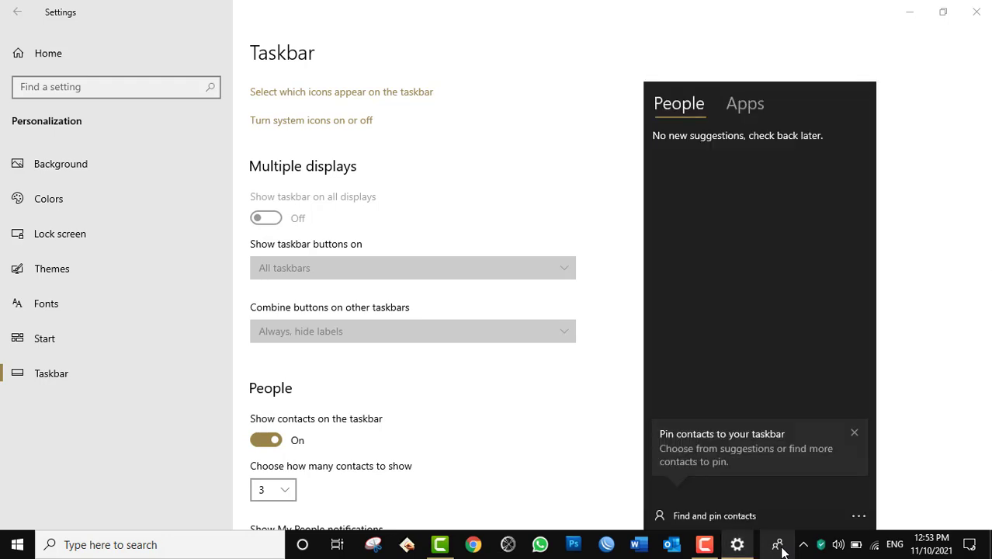
click(261, 442)
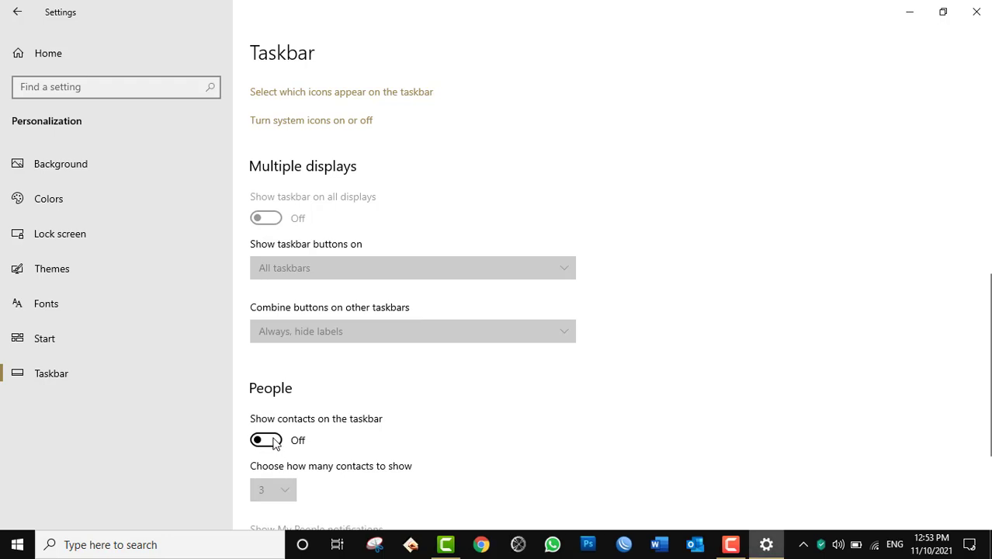
Enable Show contacts on the taskbar again, check the contact count option and People flyout, and disable it
click(262, 443)
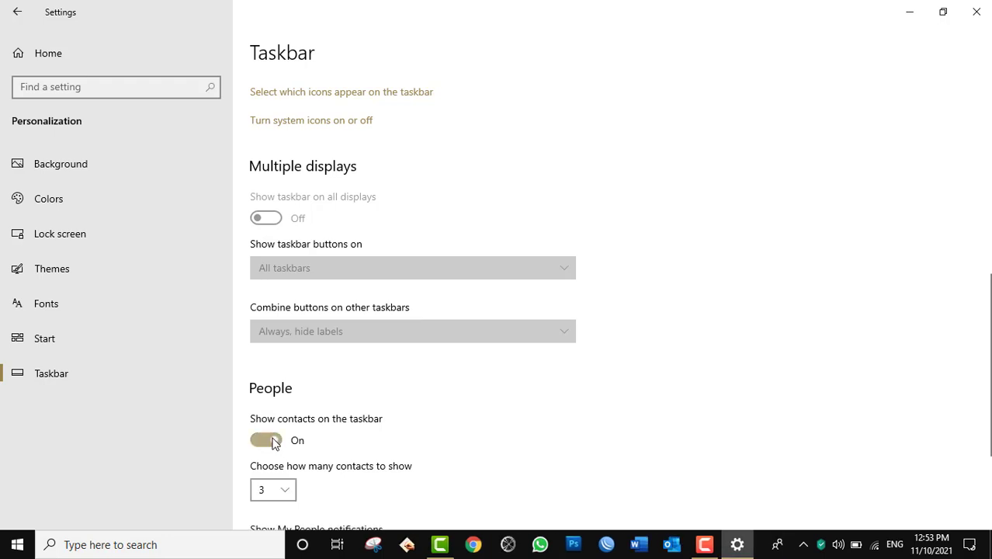
click(290, 501)
click(702, 388)
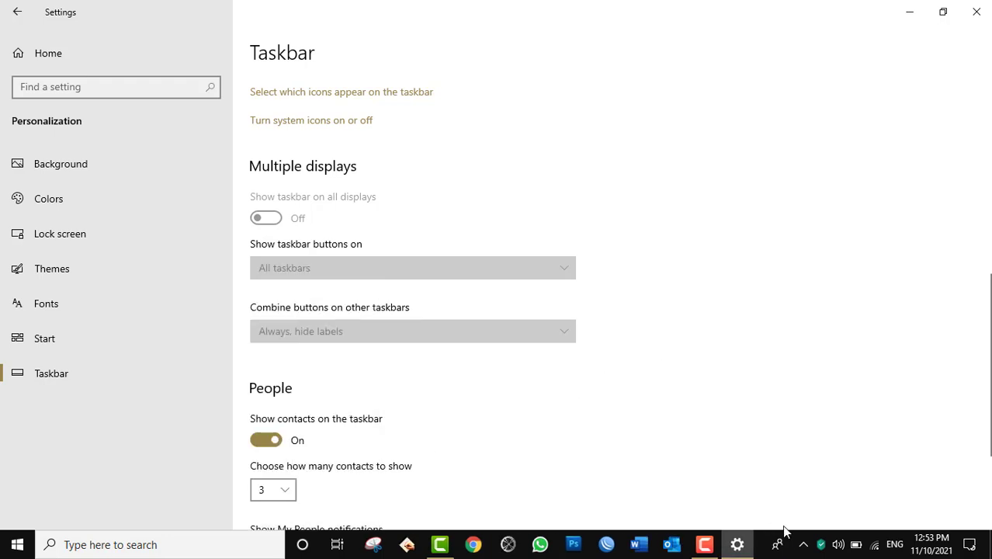
click(777, 543)
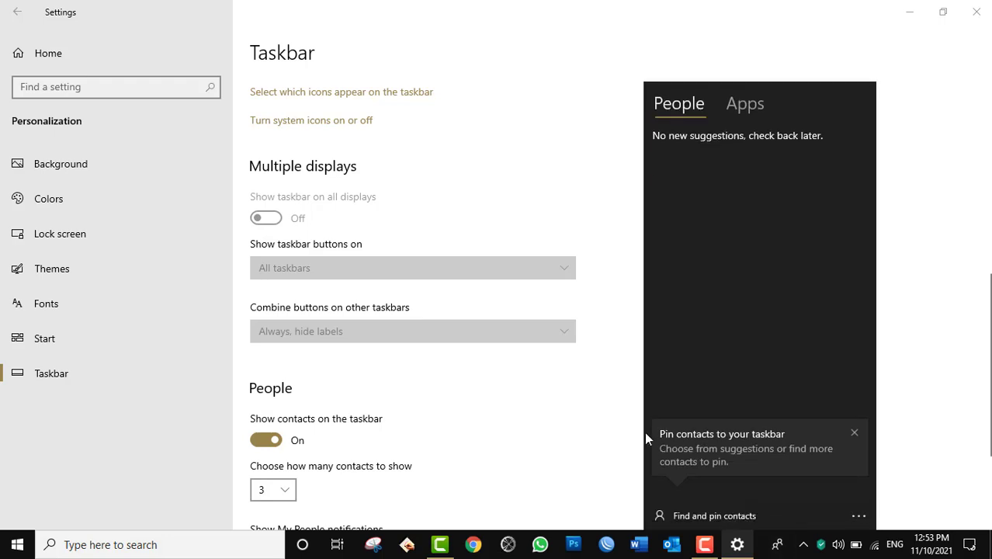
click(264, 438)
scroll(423, 442, down, 2)
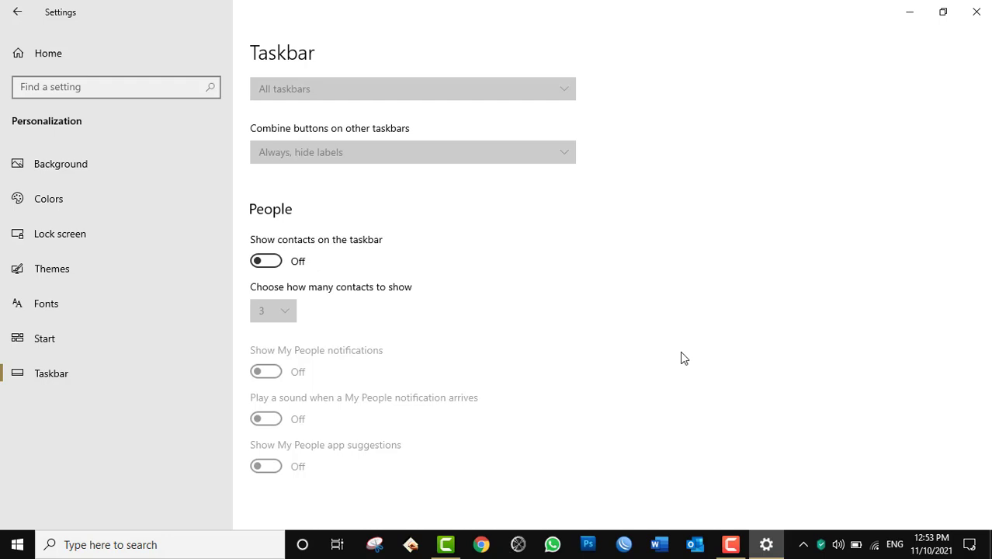
Minimize the Settings window and refresh the desktop twice
click(764, 545)
right_click(457, 244)
click(490, 287)
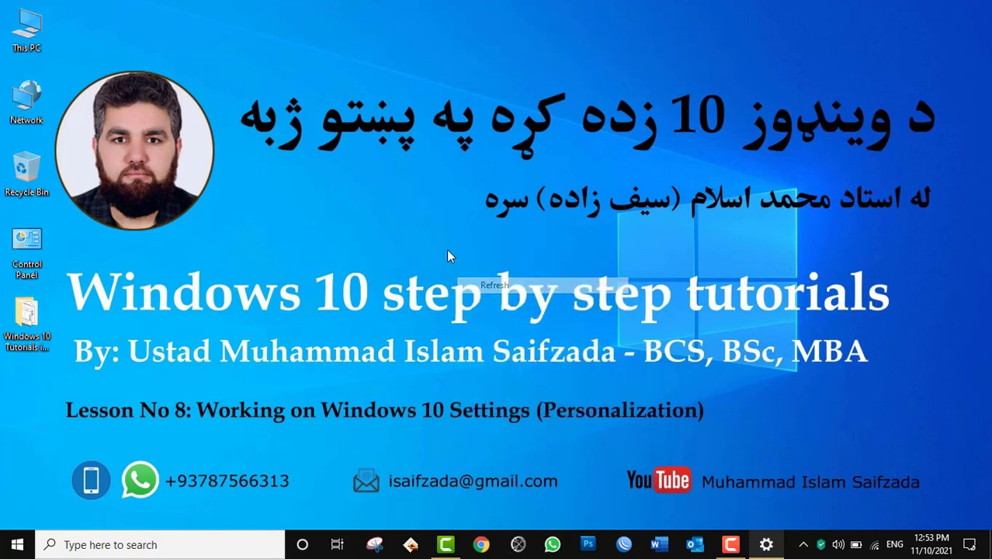
right_click(353, 172)
click(388, 217)
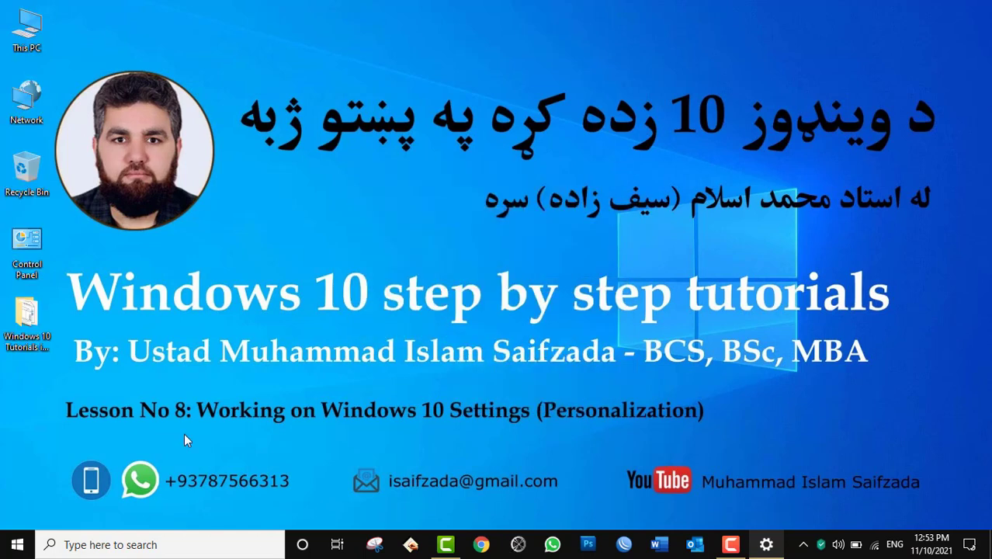